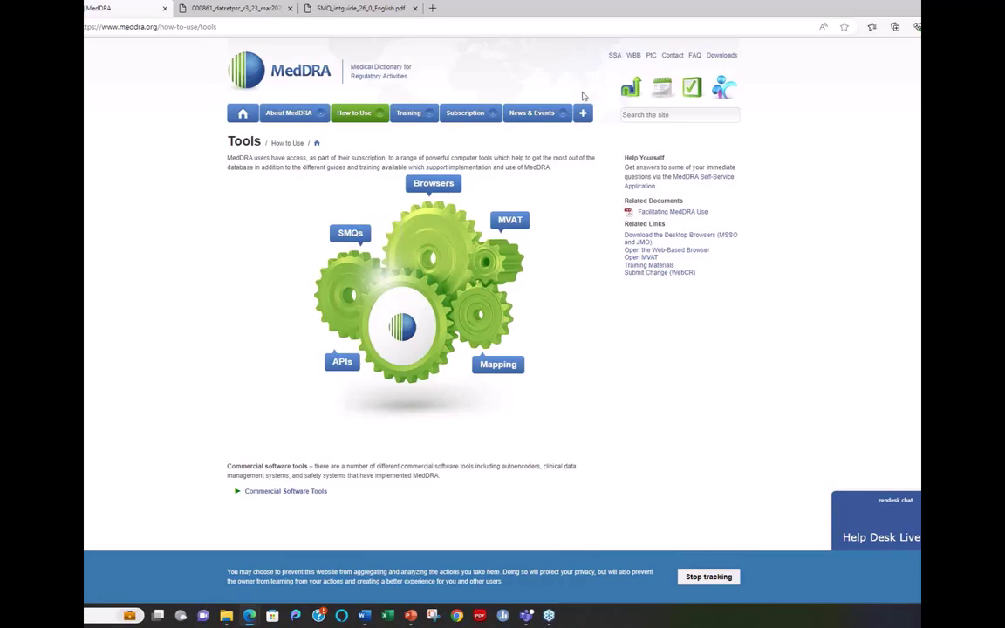
- Log in to the MedDRA Web-Based Browser (WBB) and turn off the display of term codes
click(634, 56)
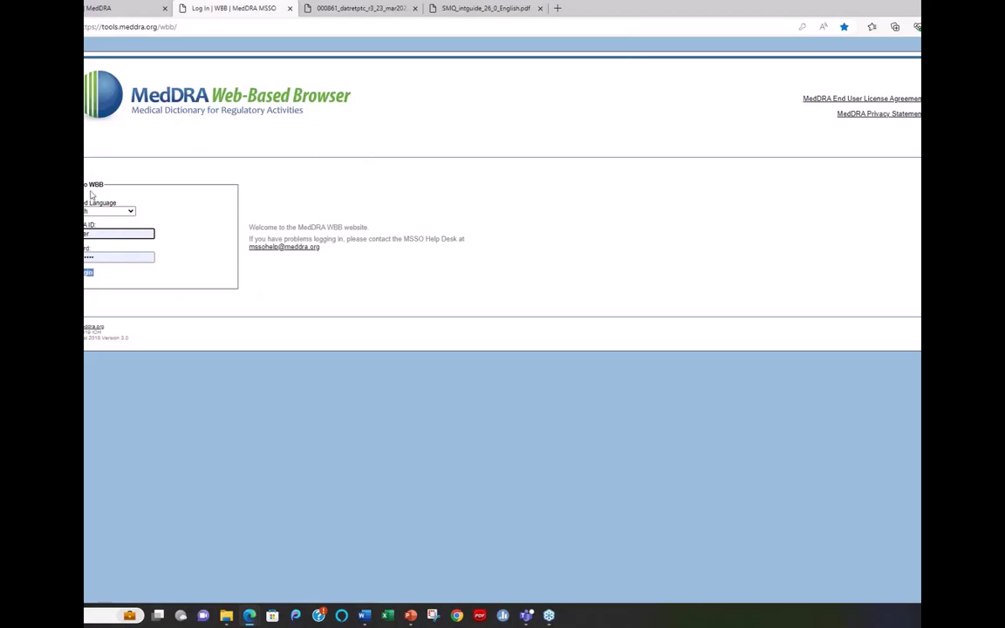
click(131, 213)
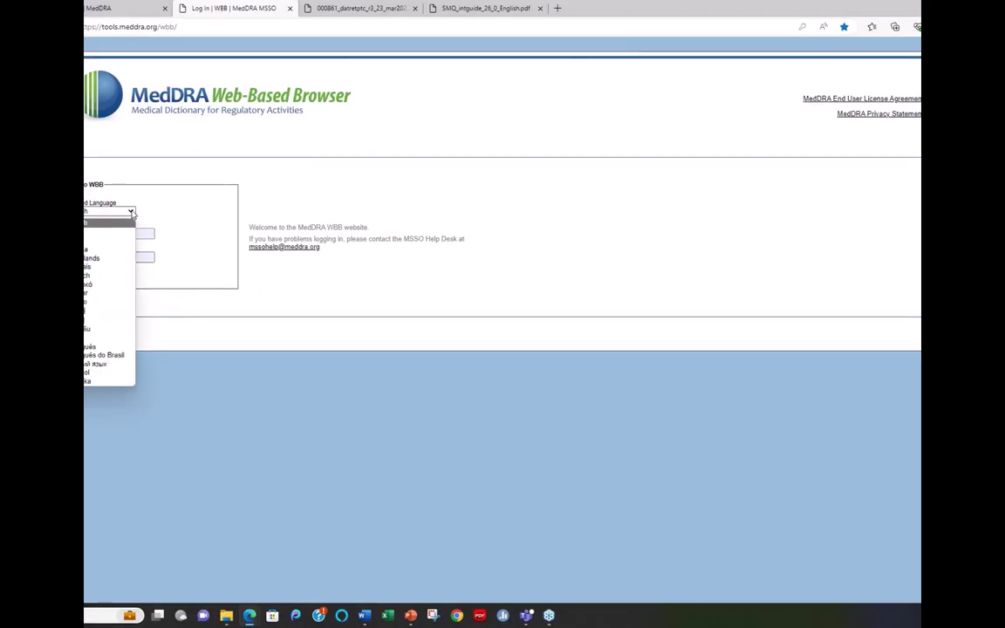
click(131, 213)
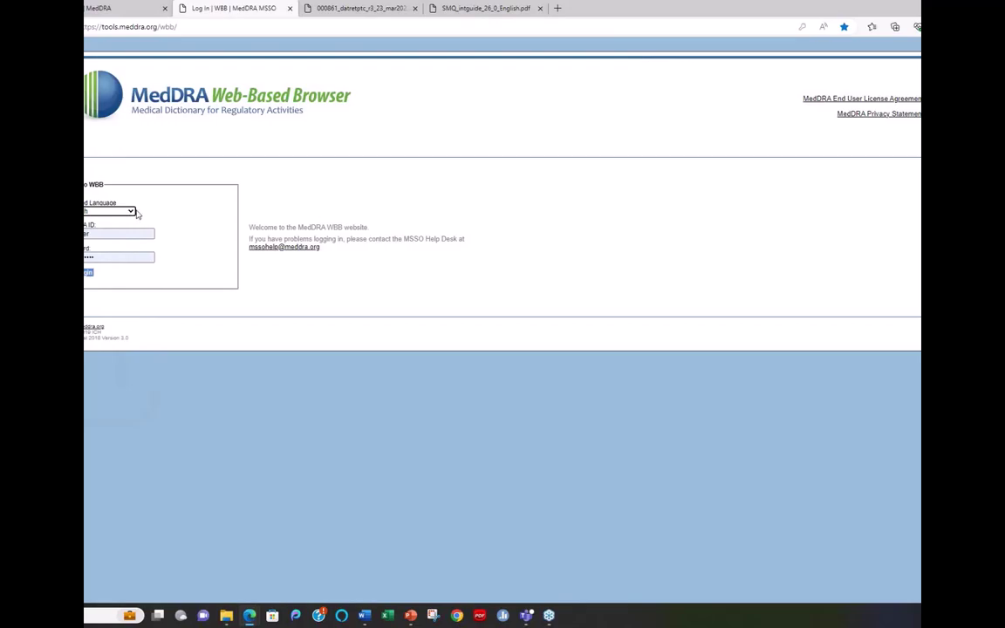
click(88, 275)
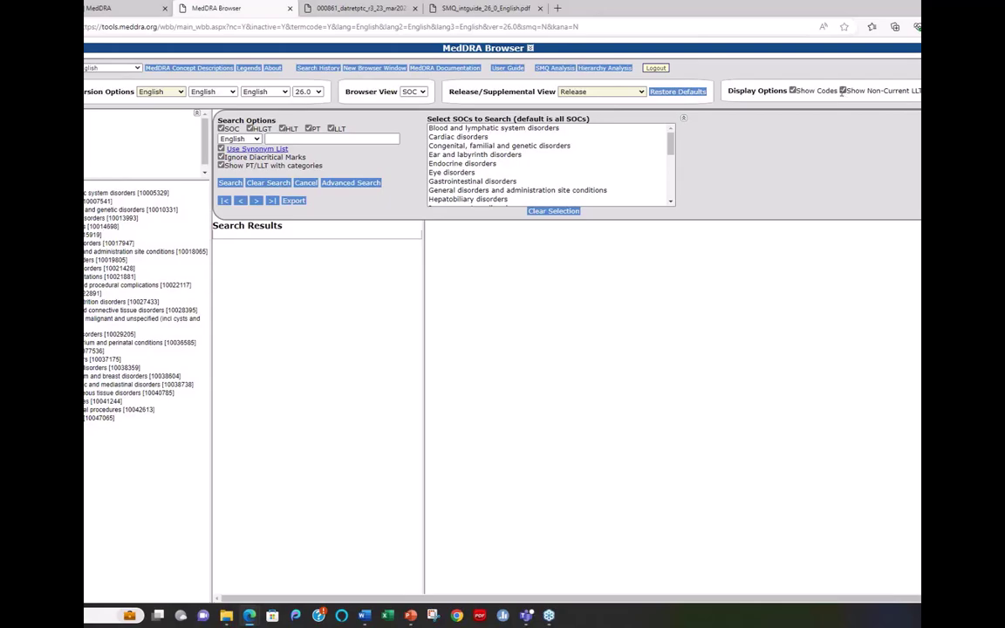
click(793, 90)
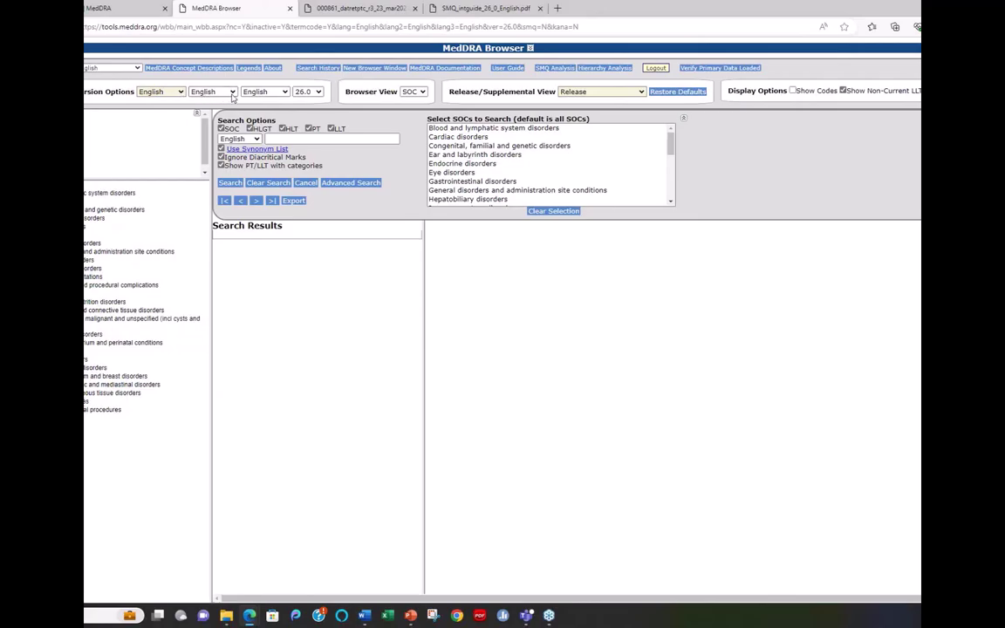
- Set the second and third display languages to French and Italian, and choose Italian as the search language
click(232, 94)
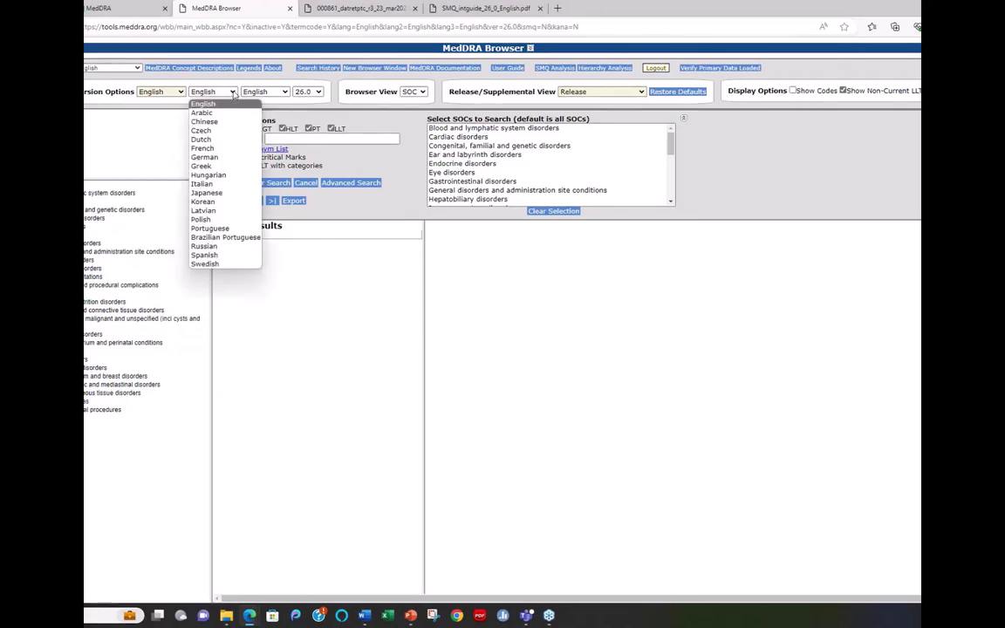
click(206, 148)
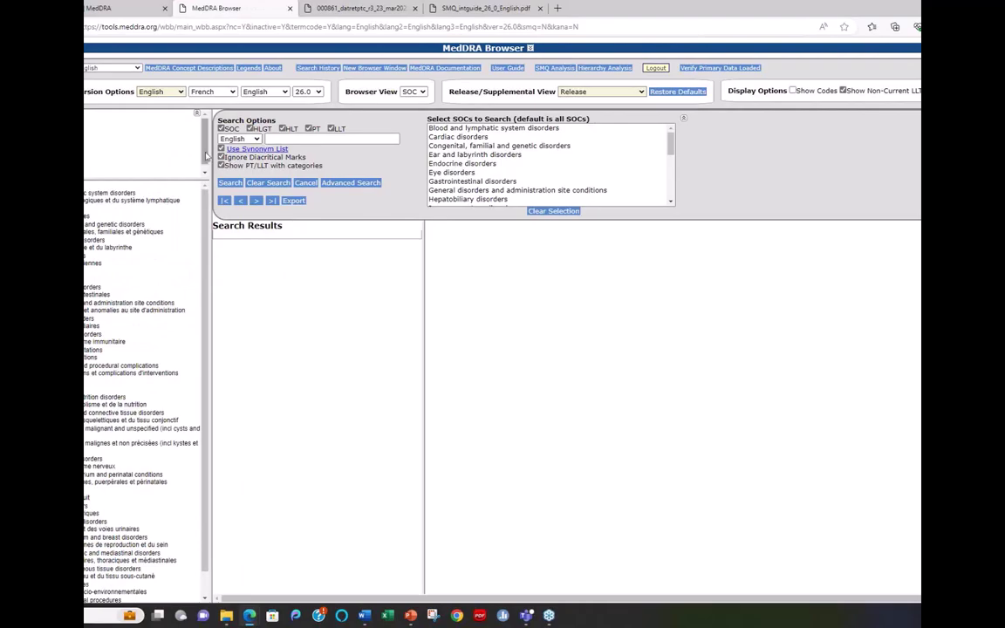
click(253, 92)
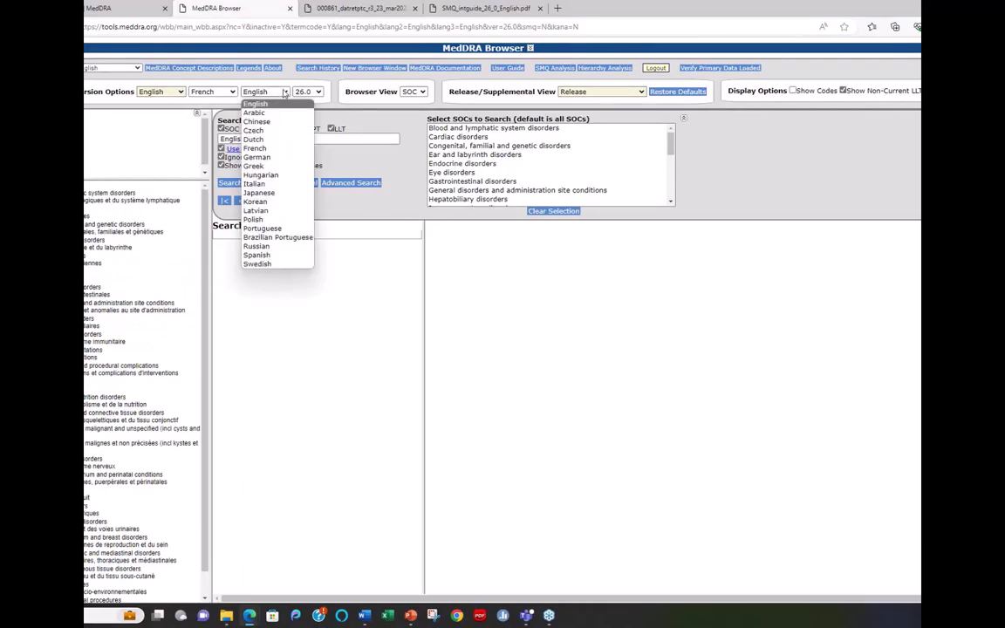
click(255, 184)
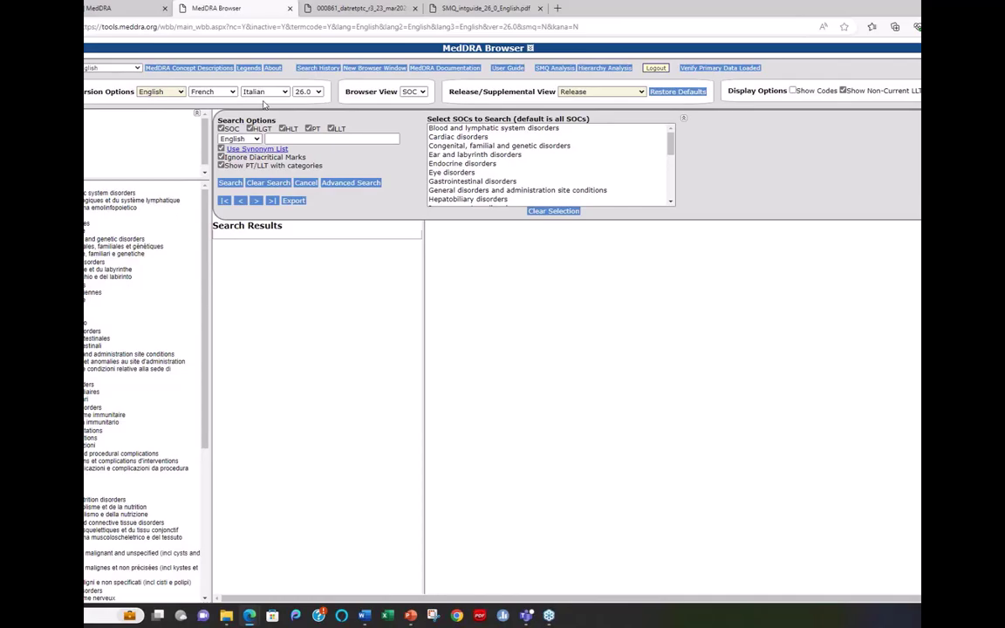
click(240, 139)
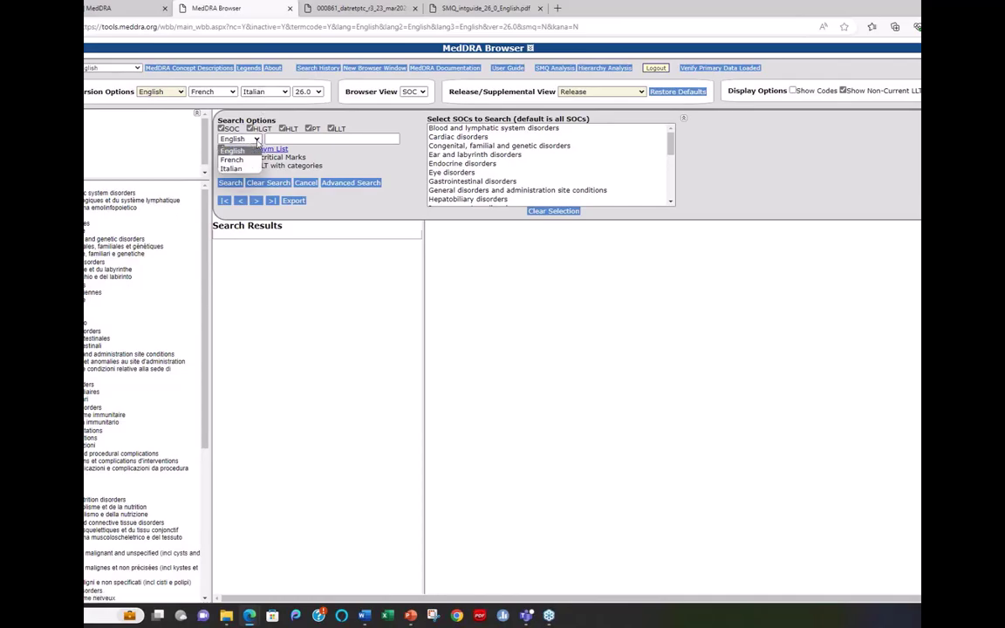
click(234, 169)
- Return the third and second display languages to English and check the choices offered for the search language
click(265, 91)
click(273, 106)
click(213, 92)
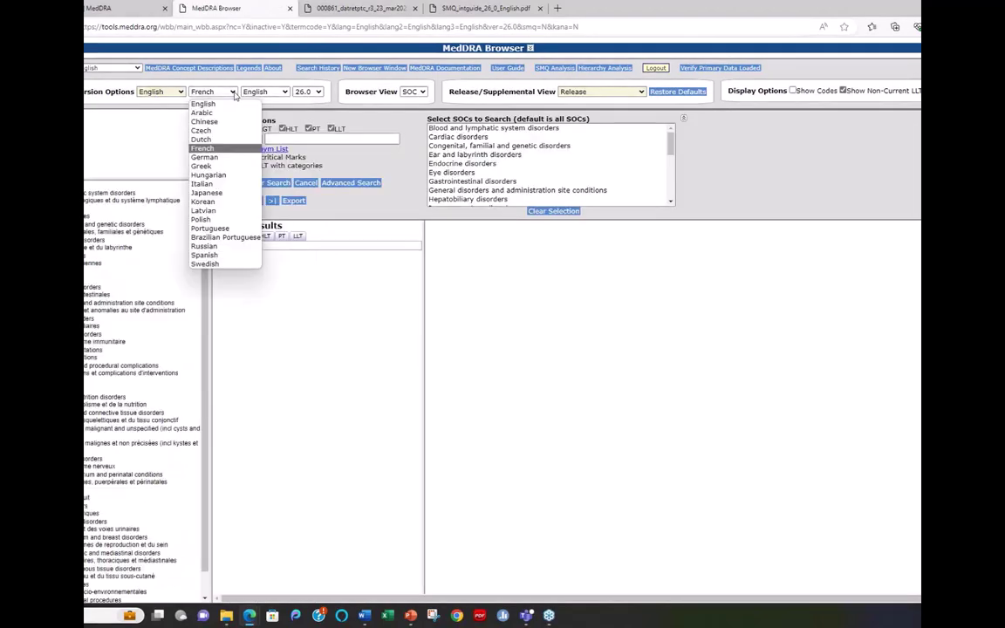
click(199, 103)
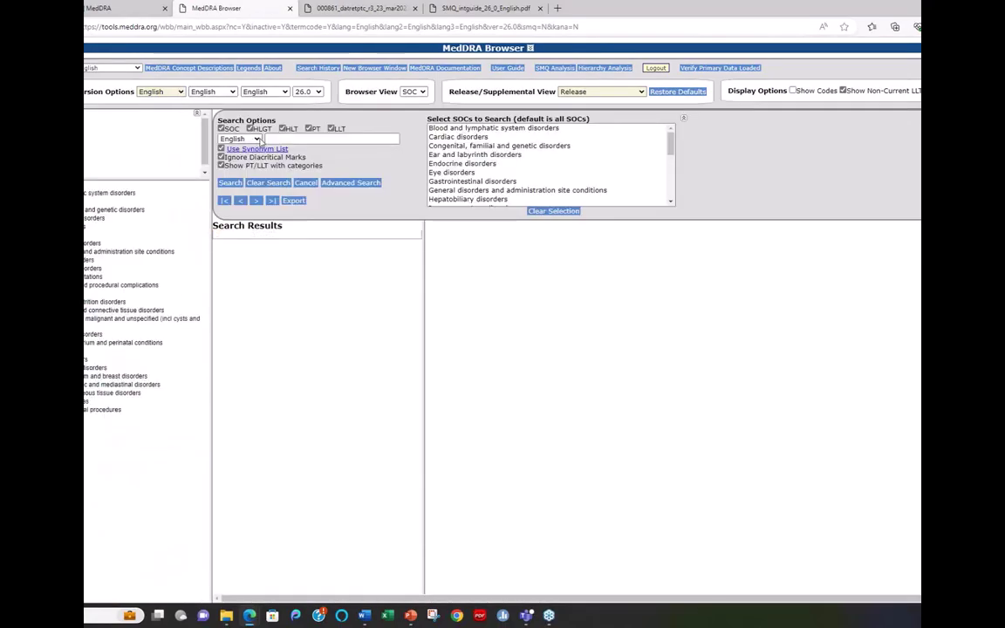
click(252, 140)
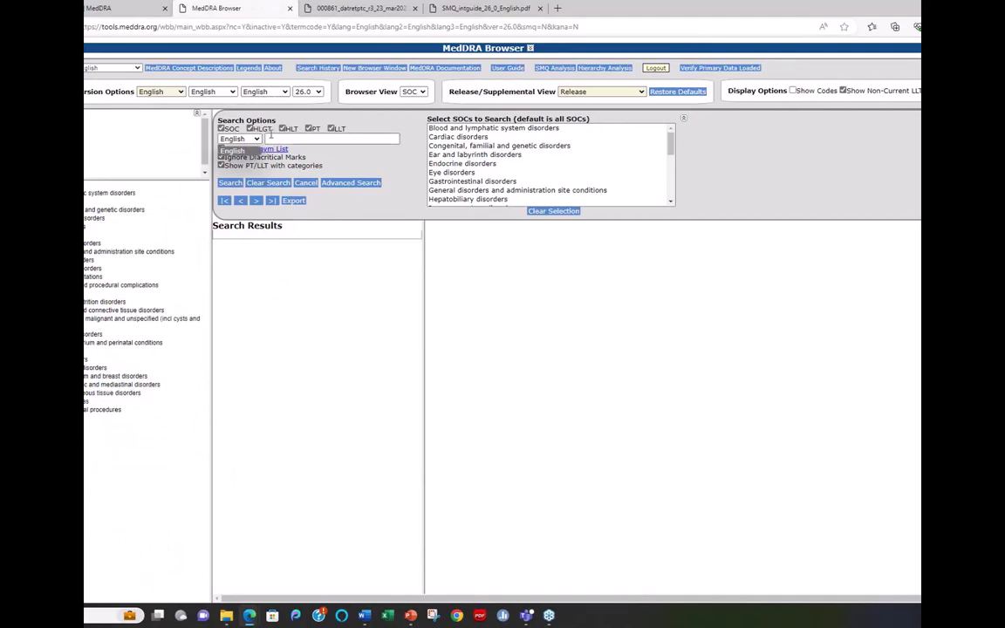
key(Tab)
- Look over the list of MedDRA versions available for browsing without changing the selected version
click(295, 91)
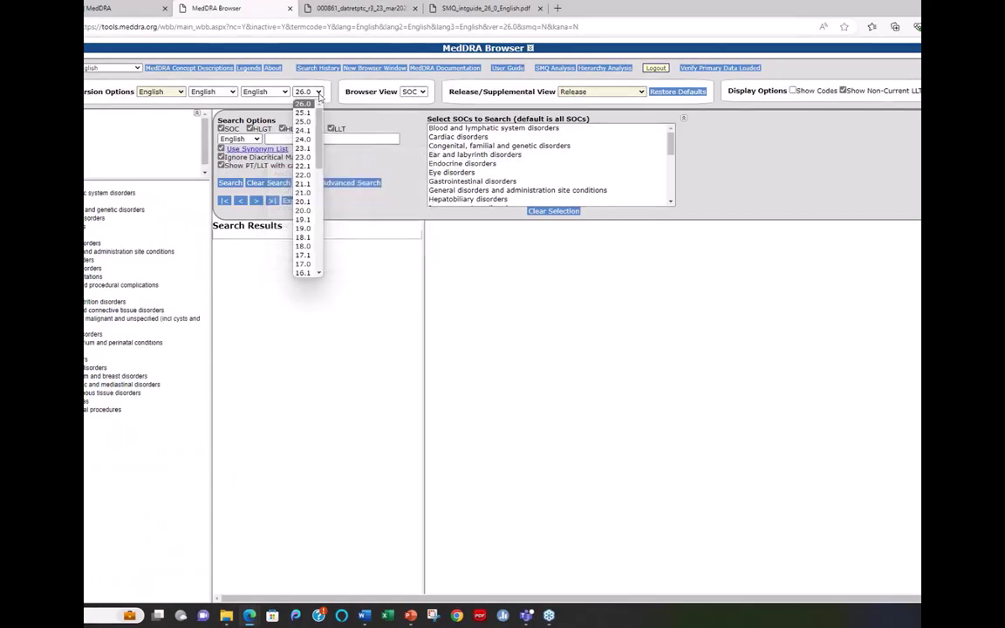
drag(319, 134, 329, 95)
click(333, 93)
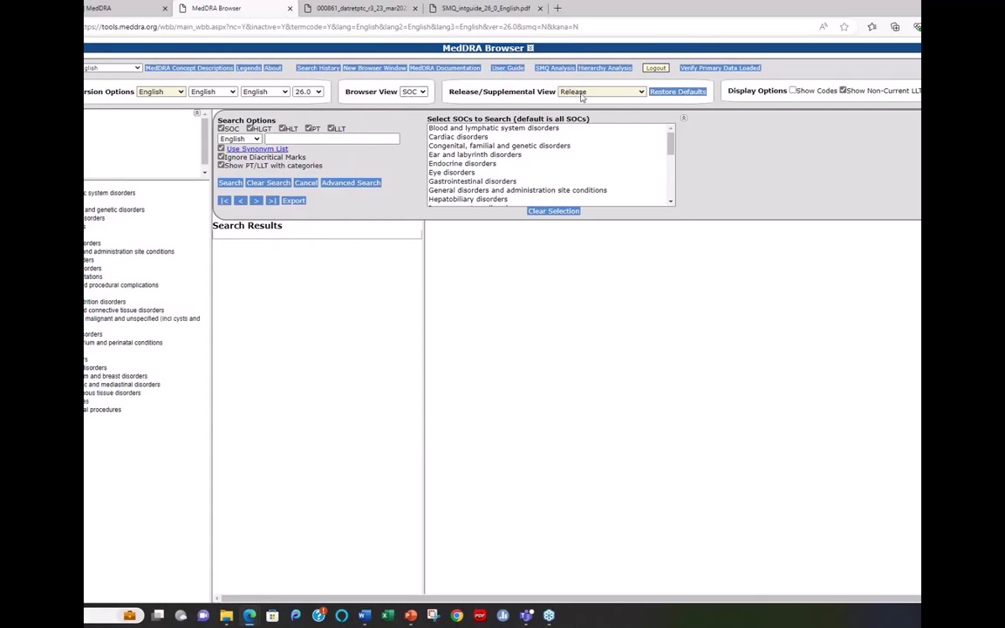
- View the browser in the Supplemental English view and return to the Release view
click(637, 94)
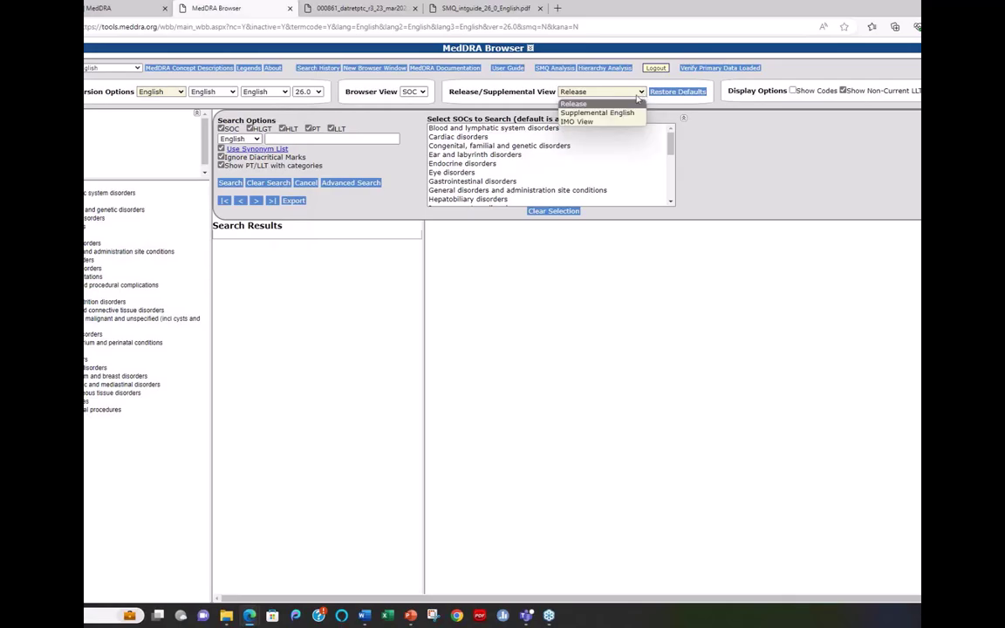
click(626, 112)
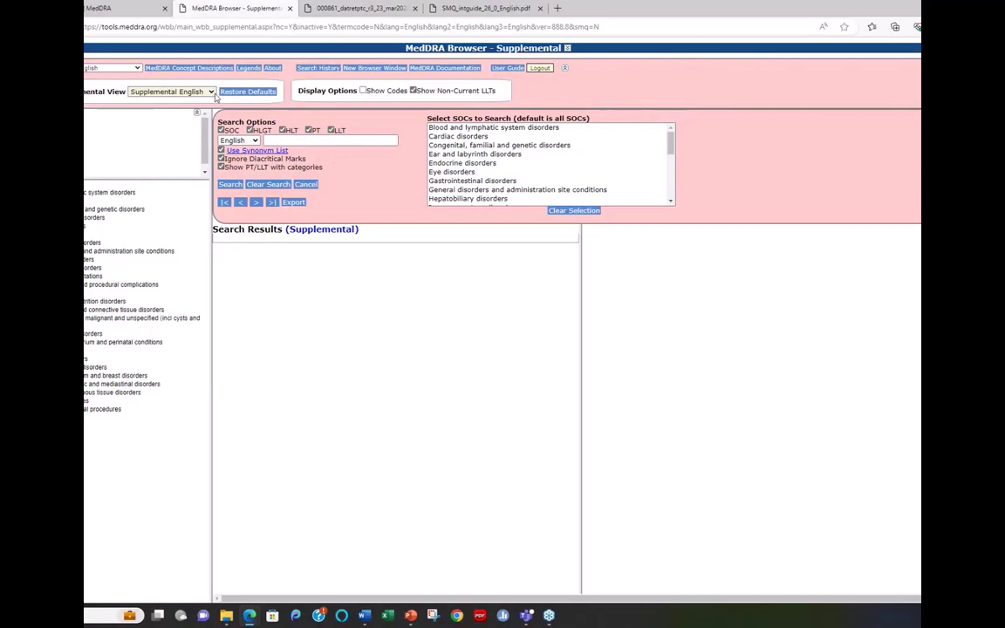
click(210, 92)
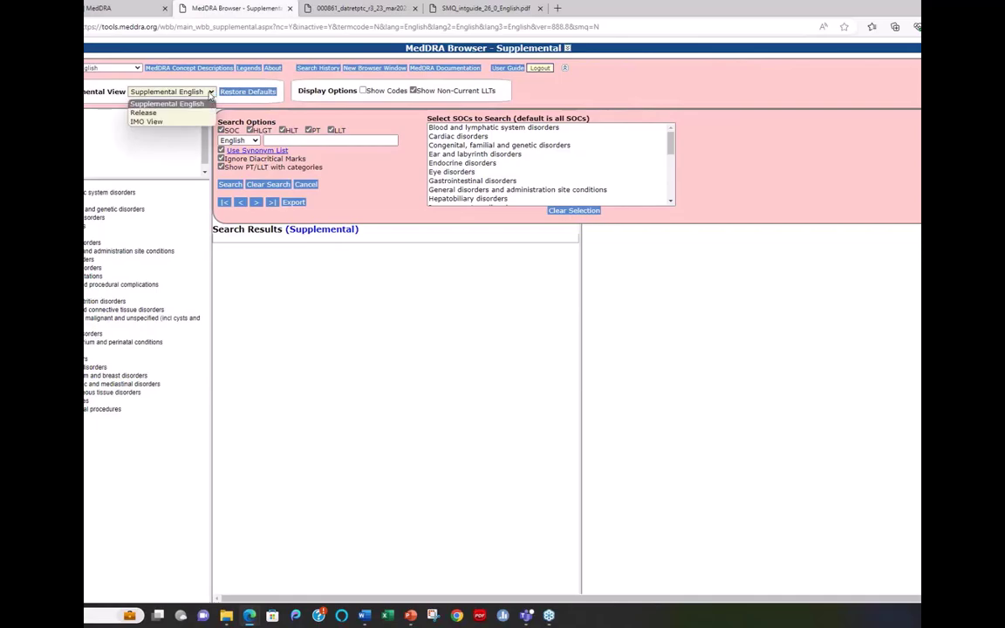
click(143, 113)
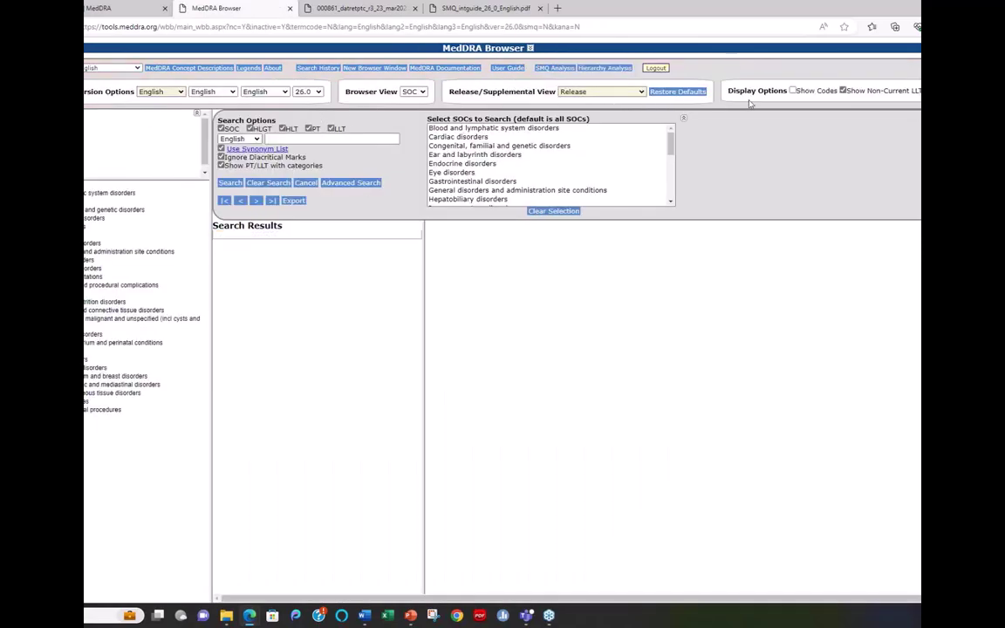
- Look through the MedDRA Concept Descriptions, view the term Search History window, and close both
click(207, 73)
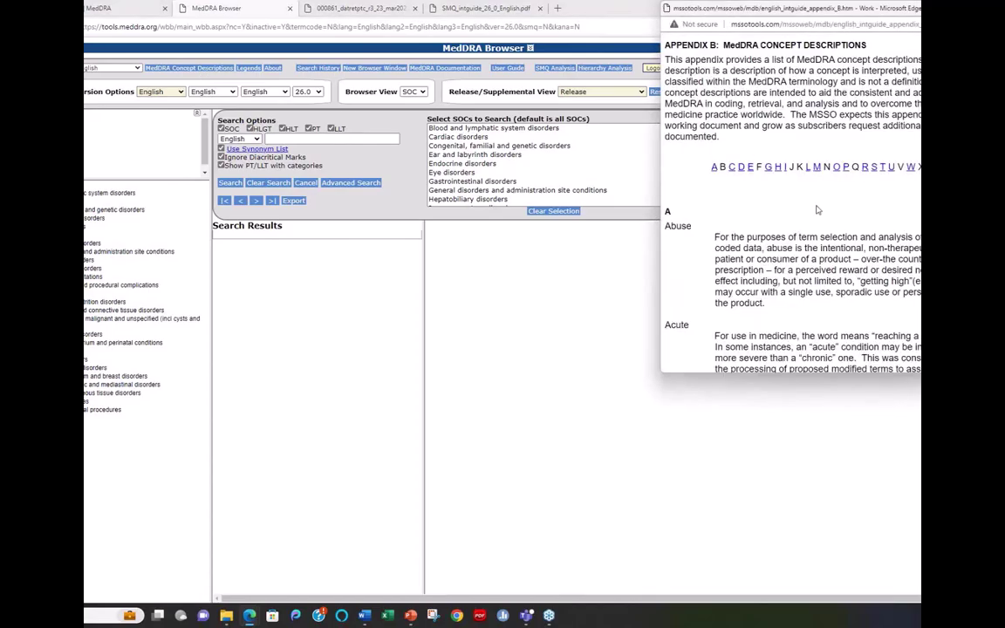
scroll(817, 210, down, 3)
scroll(817, 209, down, 1)
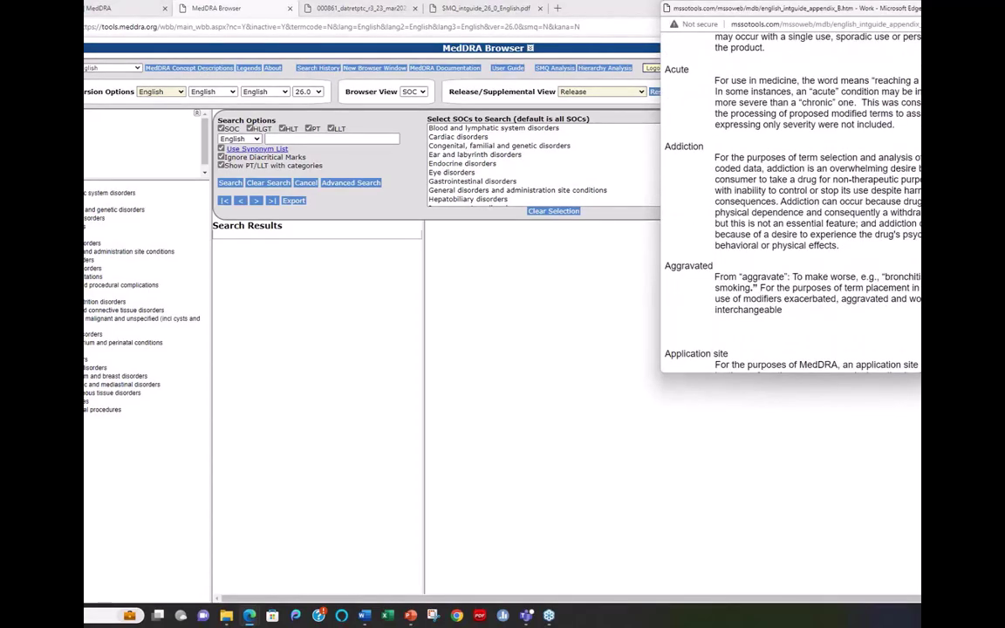
click(226, 107)
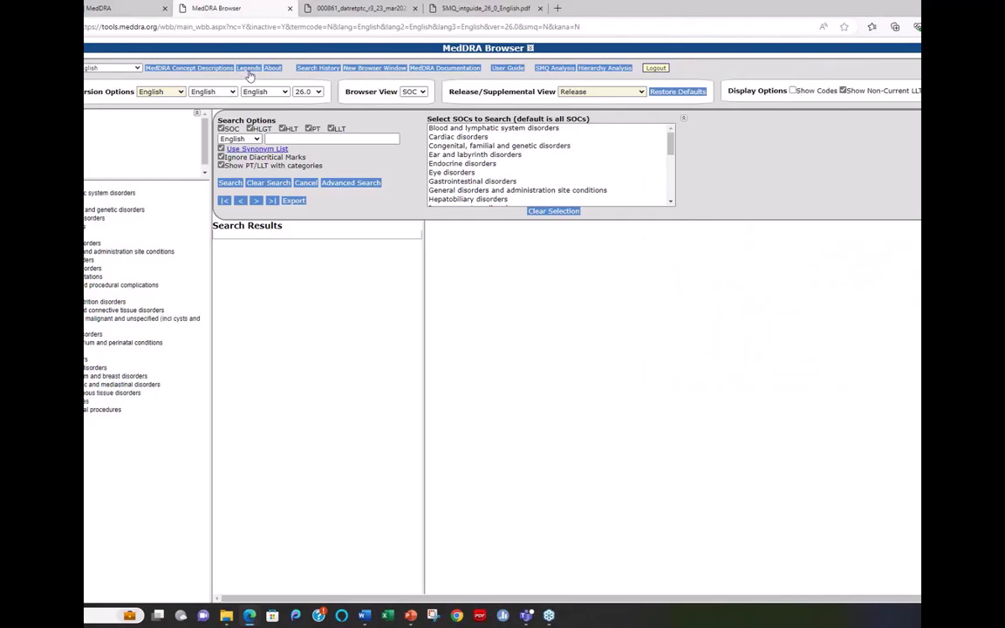
click(319, 68)
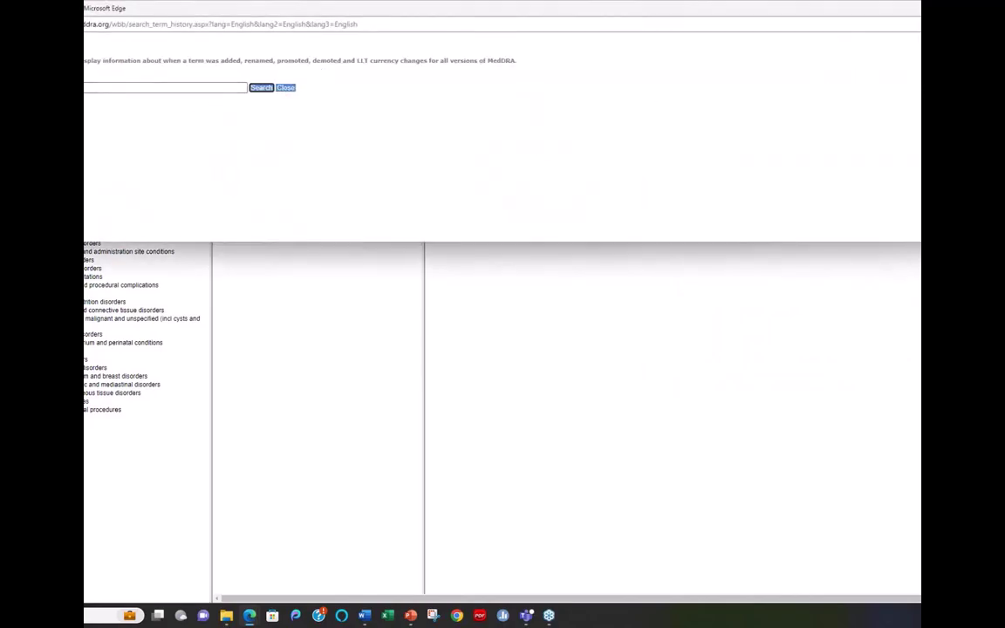
key(ctrl+w)
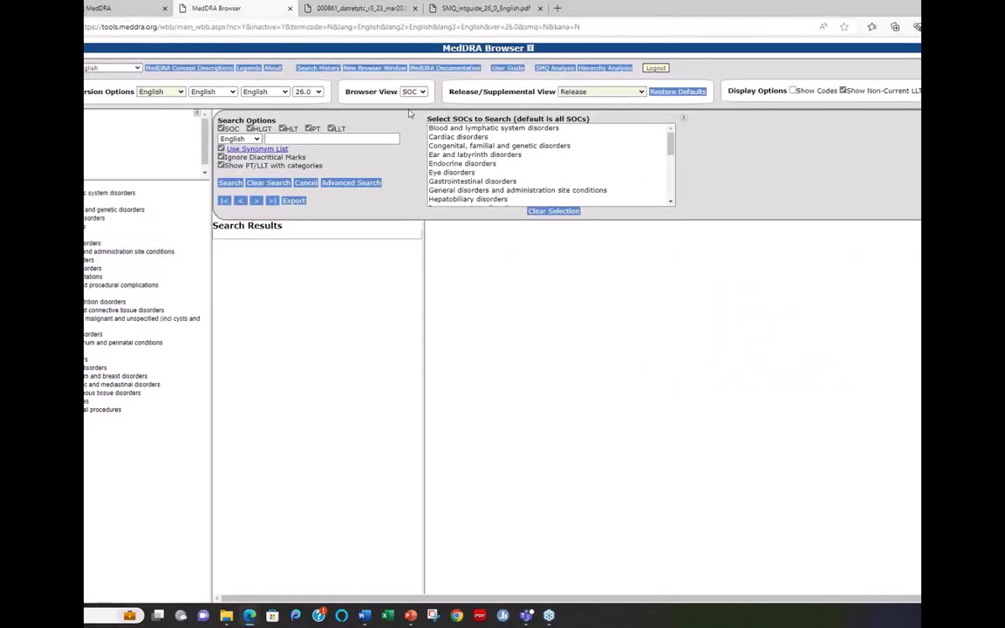
- Open a second MedDRA browser window, set its version to 22.1, and return to the original window
click(363, 70)
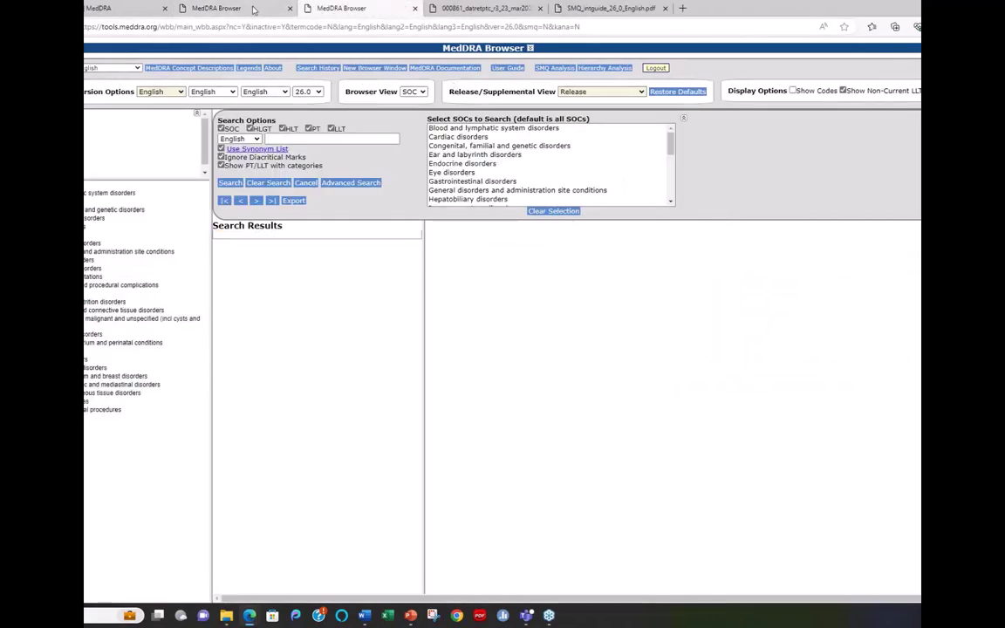
click(338, 10)
click(223, 10)
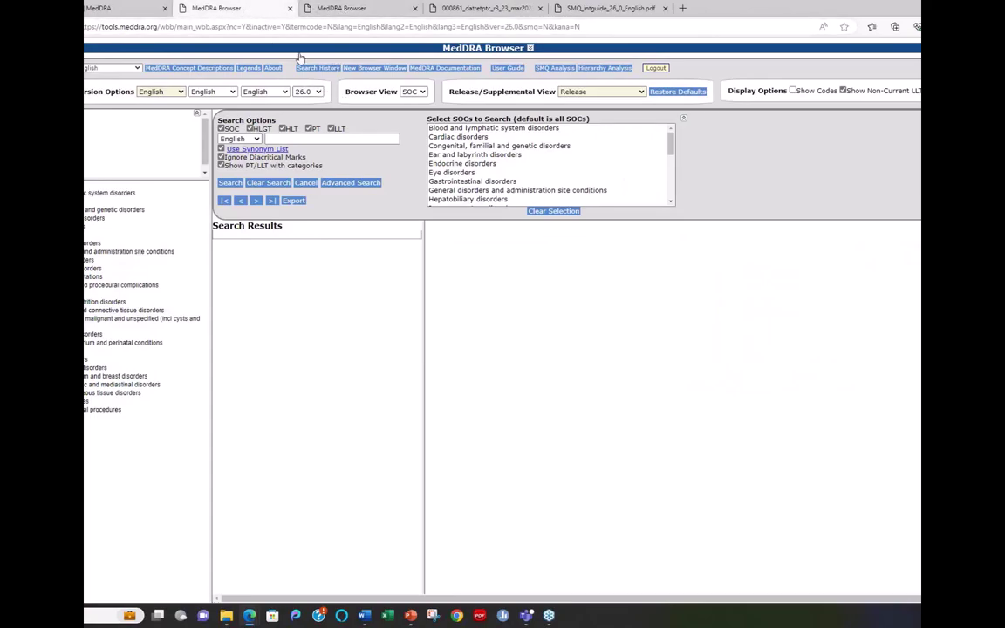
click(336, 9)
click(319, 97)
click(305, 156)
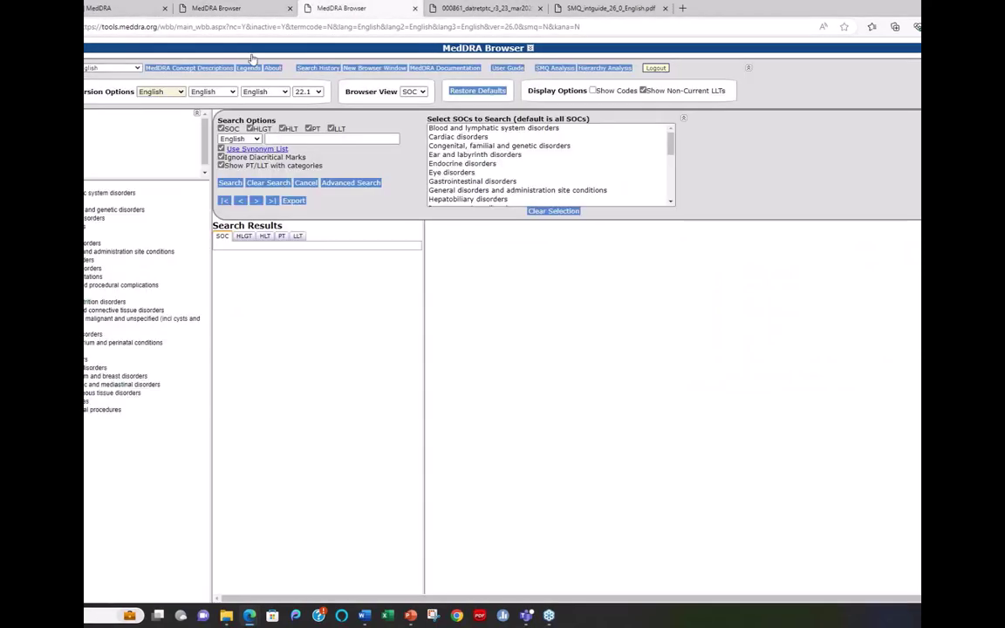
click(240, 11)
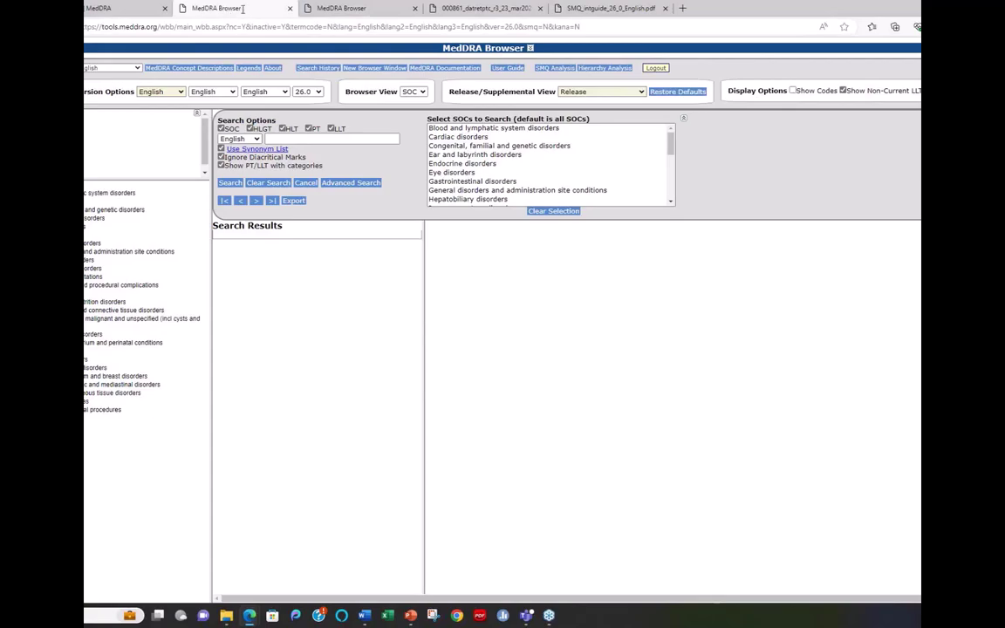
- View the Points to Consider section of the MedDRA support documentation and the Web-Based Browser User Guide, closing each window
click(435, 69)
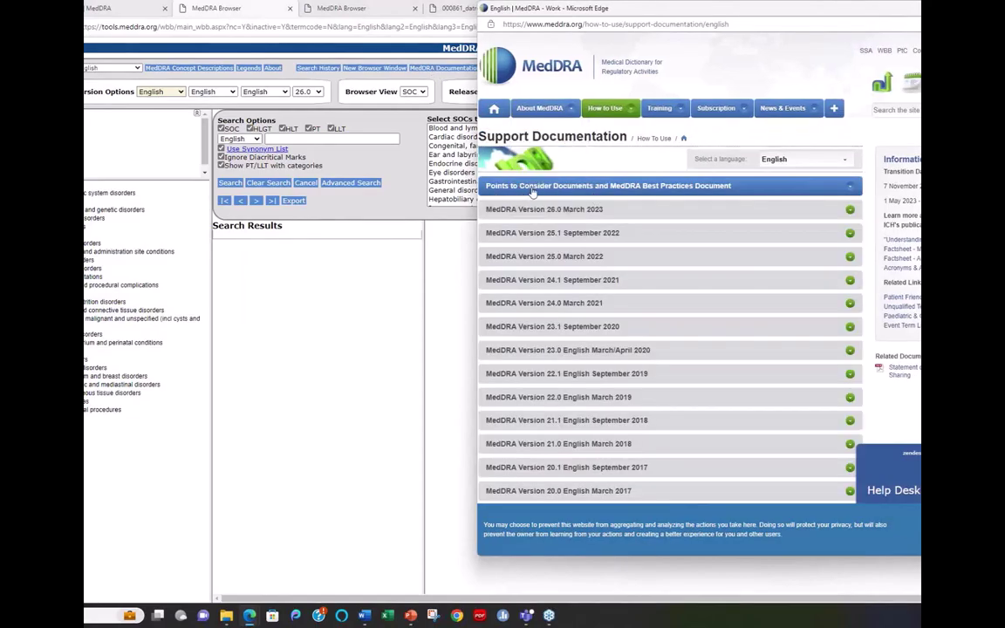
click(532, 187)
click(505, 305)
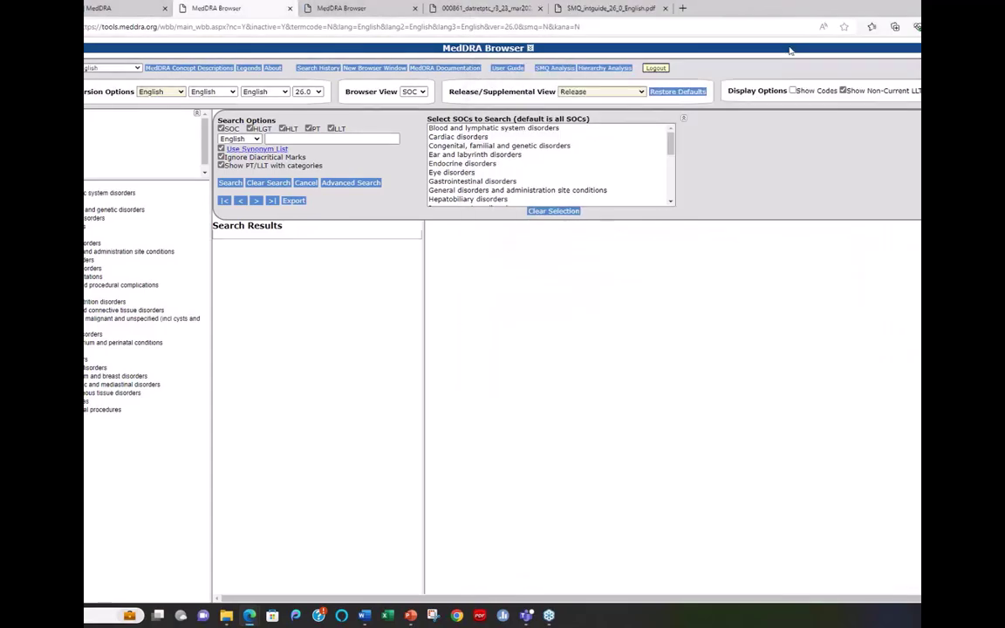
click(909, 7)
click(504, 68)
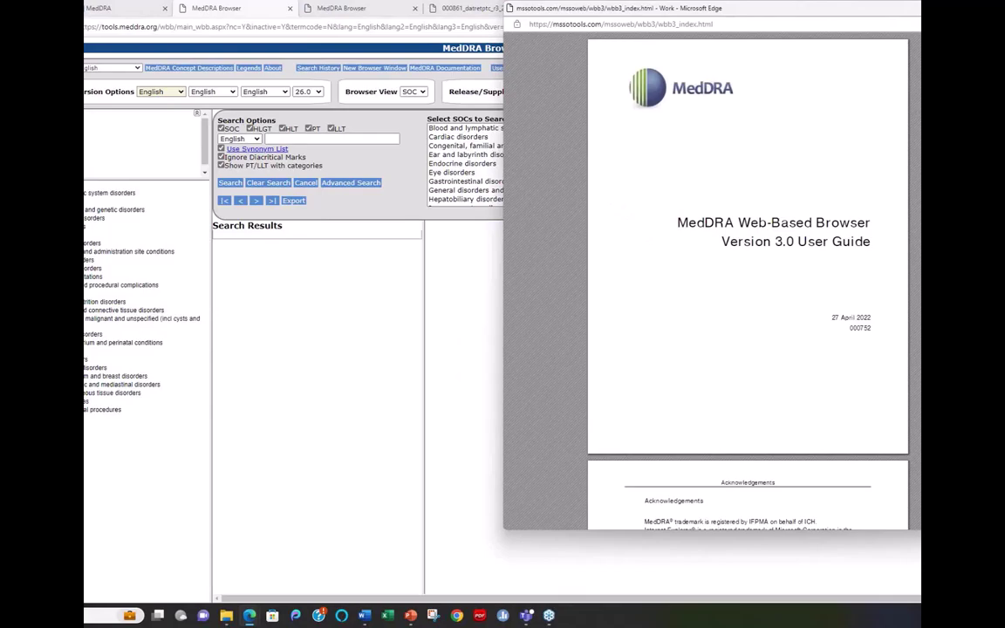
click(456, 77)
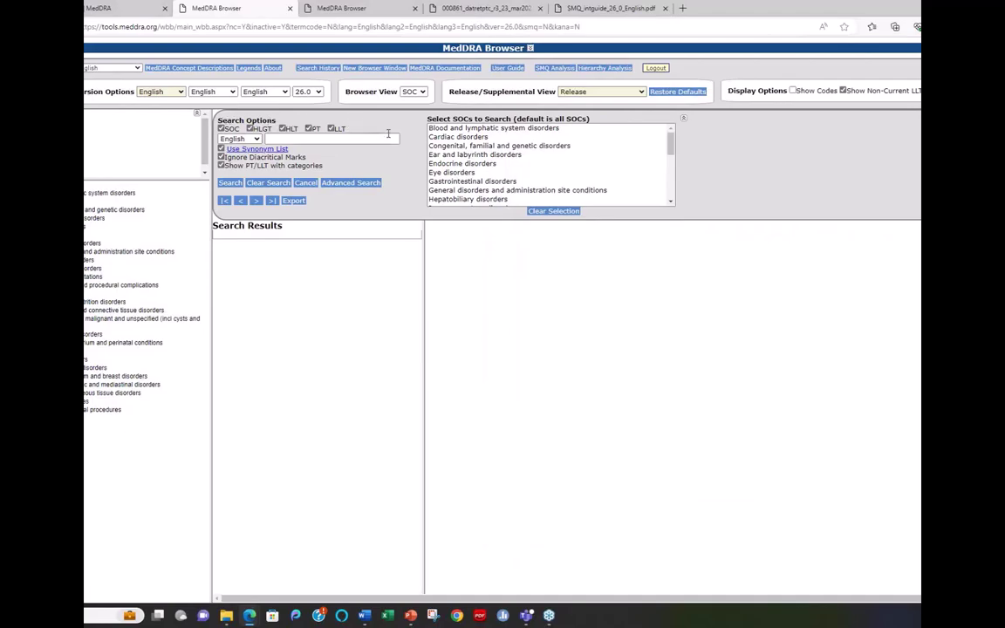
- Search all hierarchy levels in the SOC view for "limb deform"
click(293, 137)
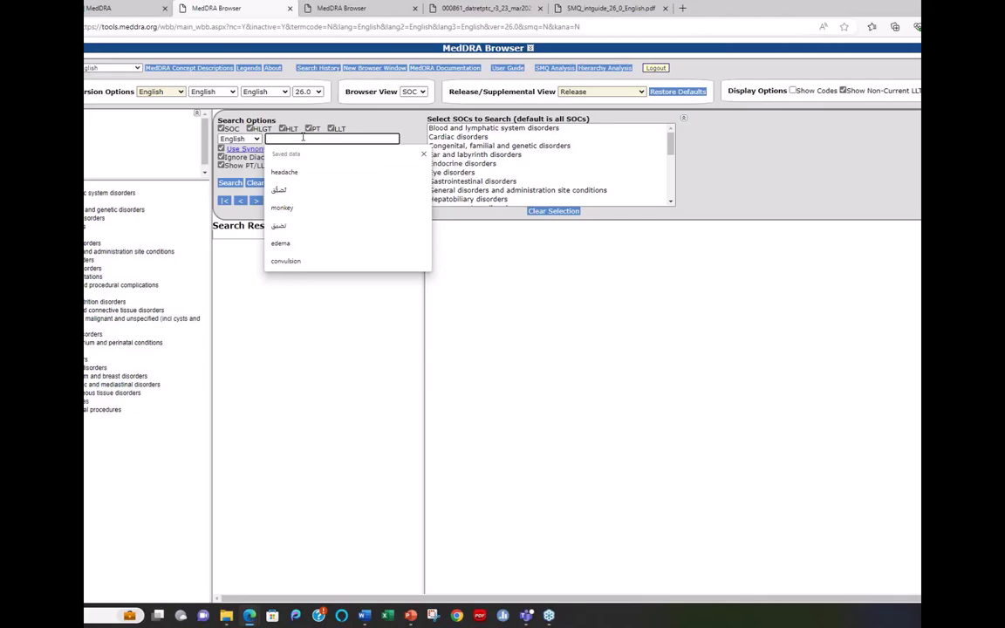
text(limb defo)
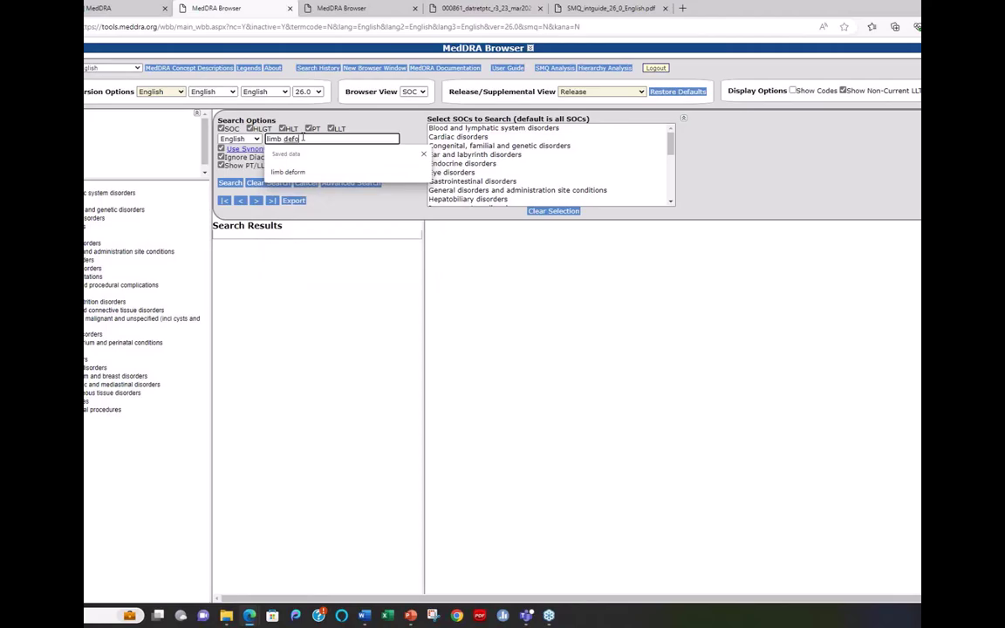
text(rm)
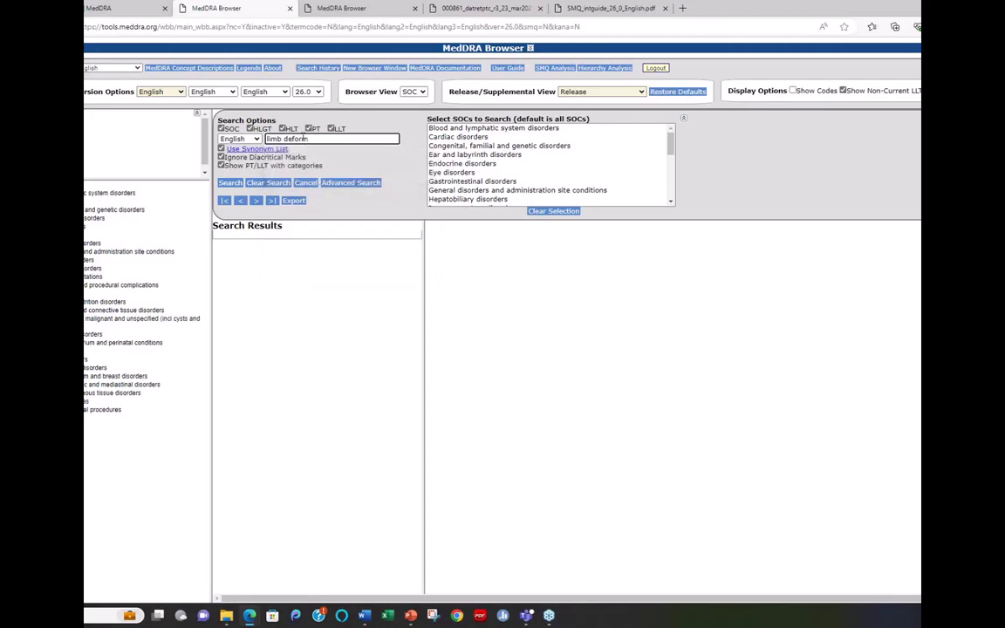
key(Return)
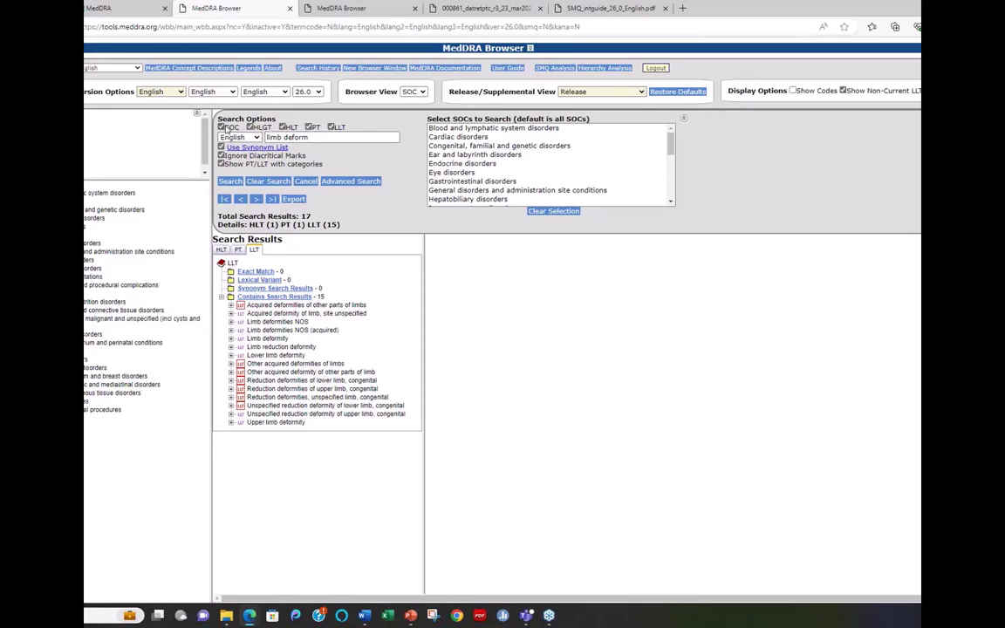
- View the PT and HLT search results, then look at the English synonym list and close it
click(238, 251)
click(221, 251)
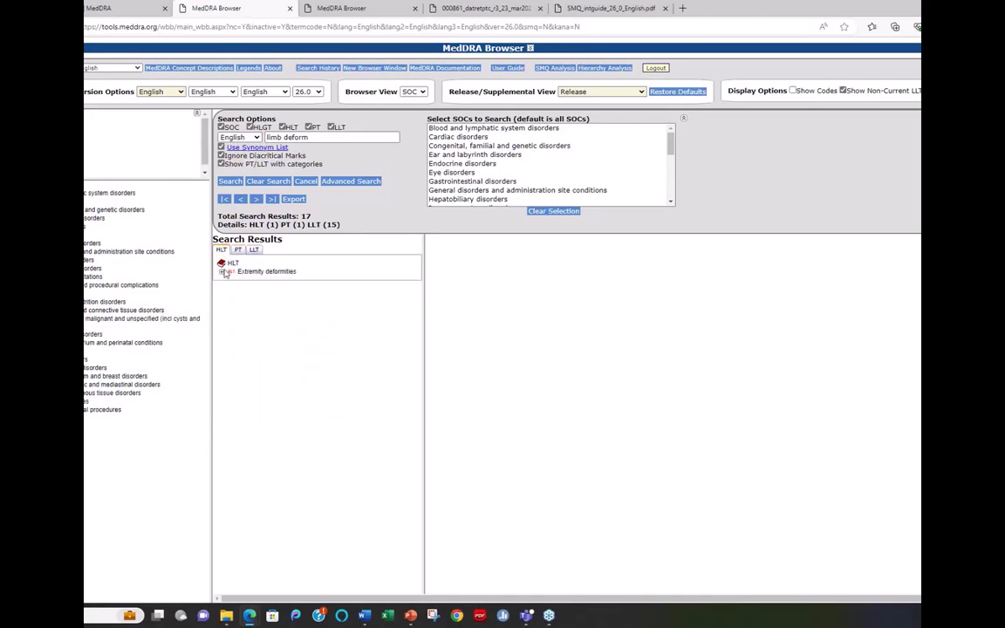
click(254, 149)
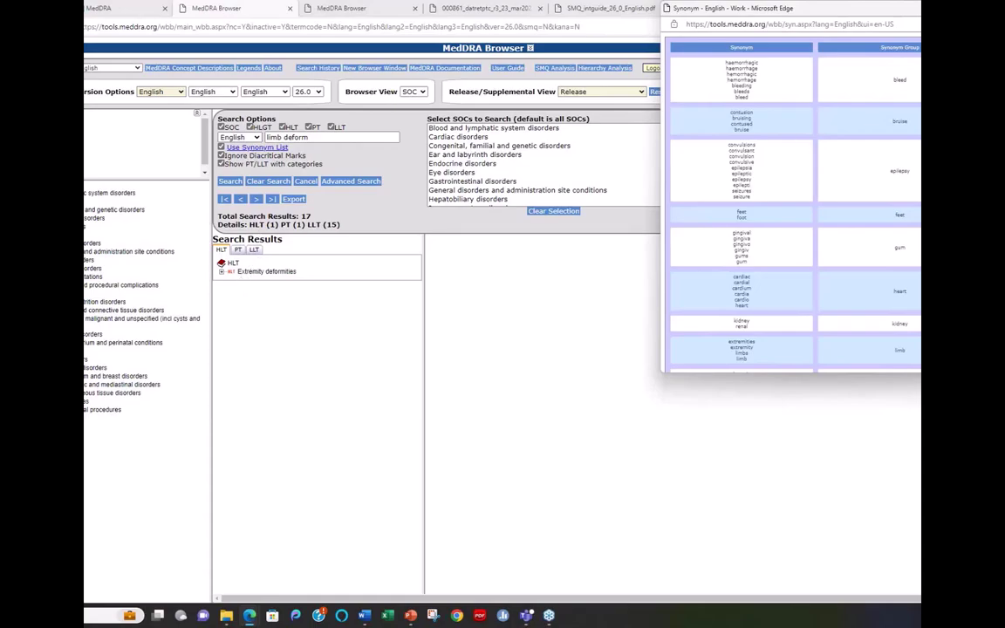
click(317, 137)
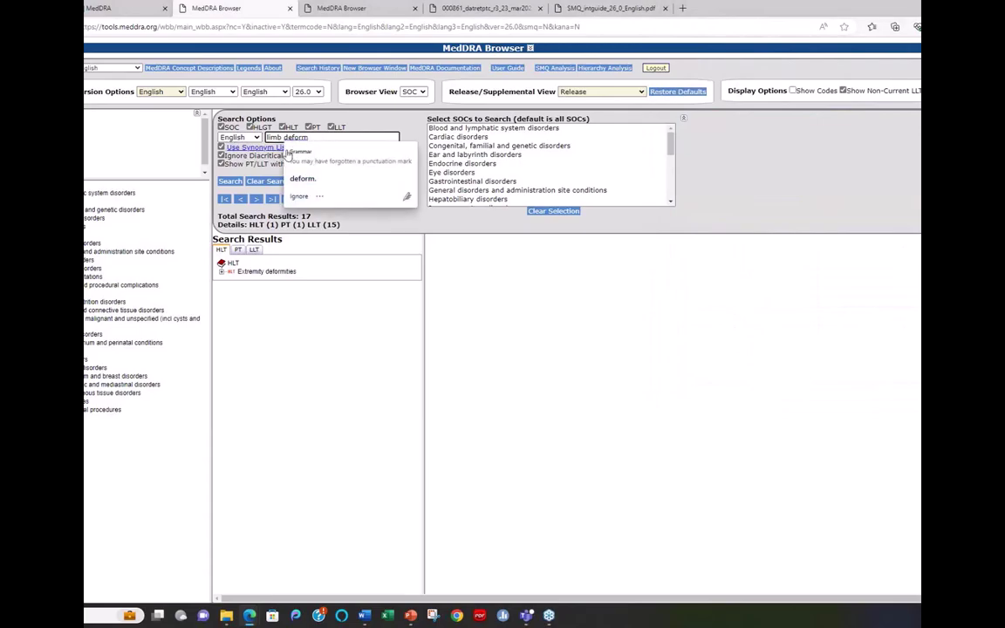
- View the term details of LLT Limb deformities NOS, HLT Extremity deformities and LLT Limb deformities NOS (acquired)
click(254, 250)
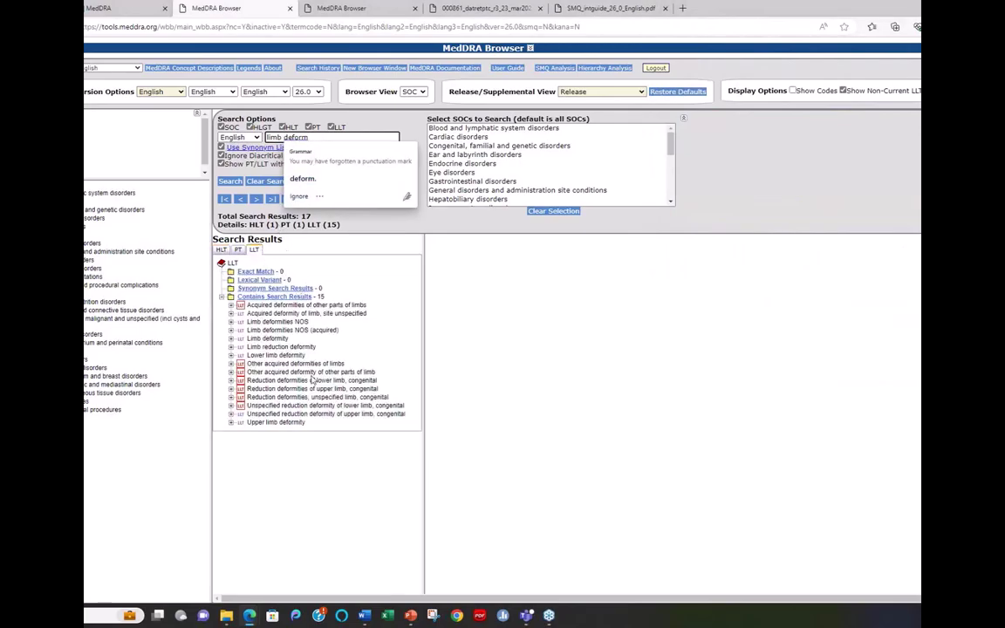
click(260, 322)
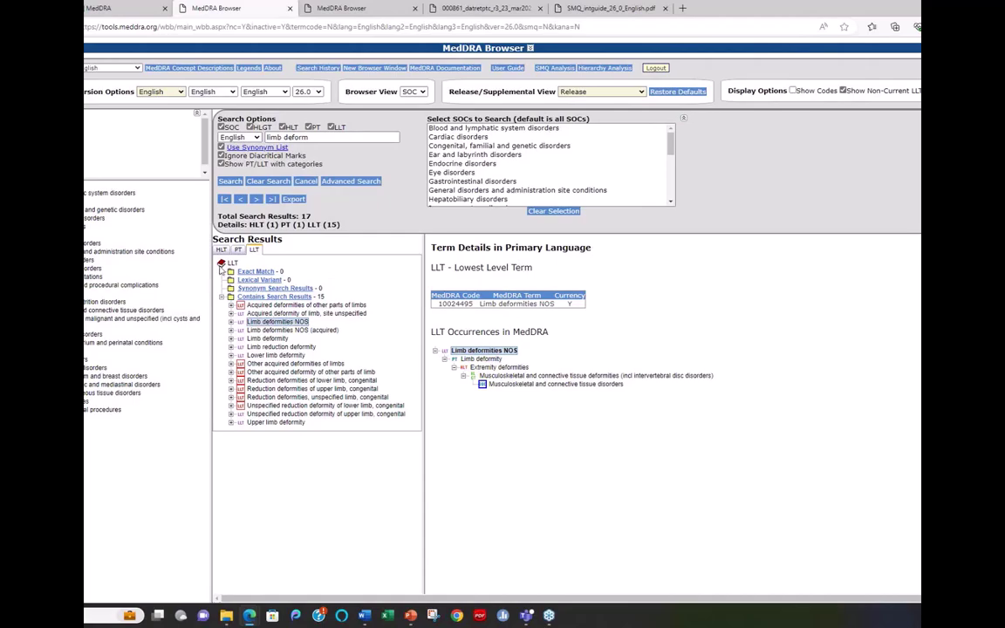
click(221, 250)
click(248, 272)
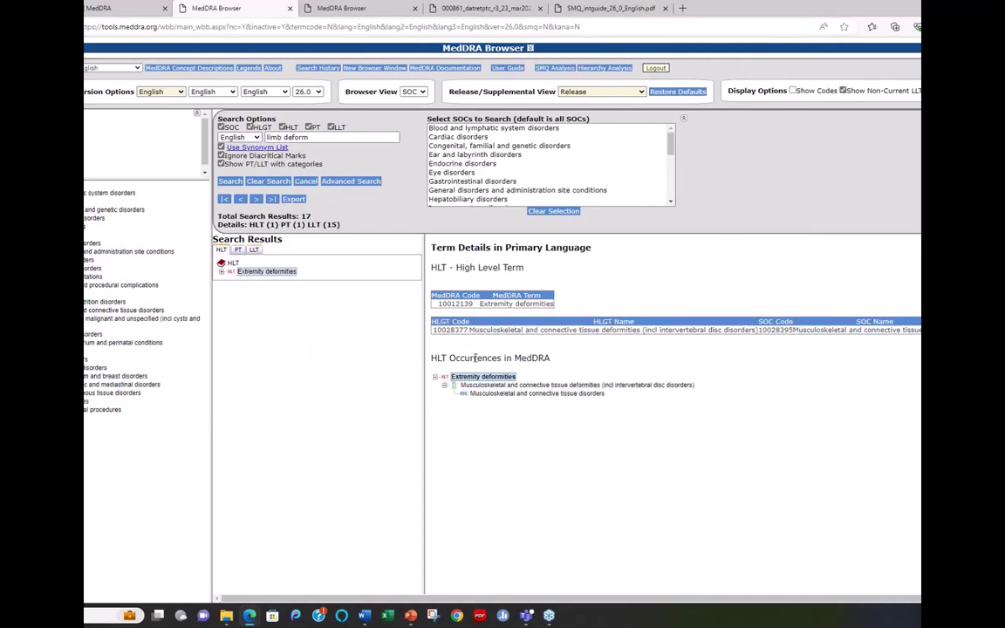
click(254, 250)
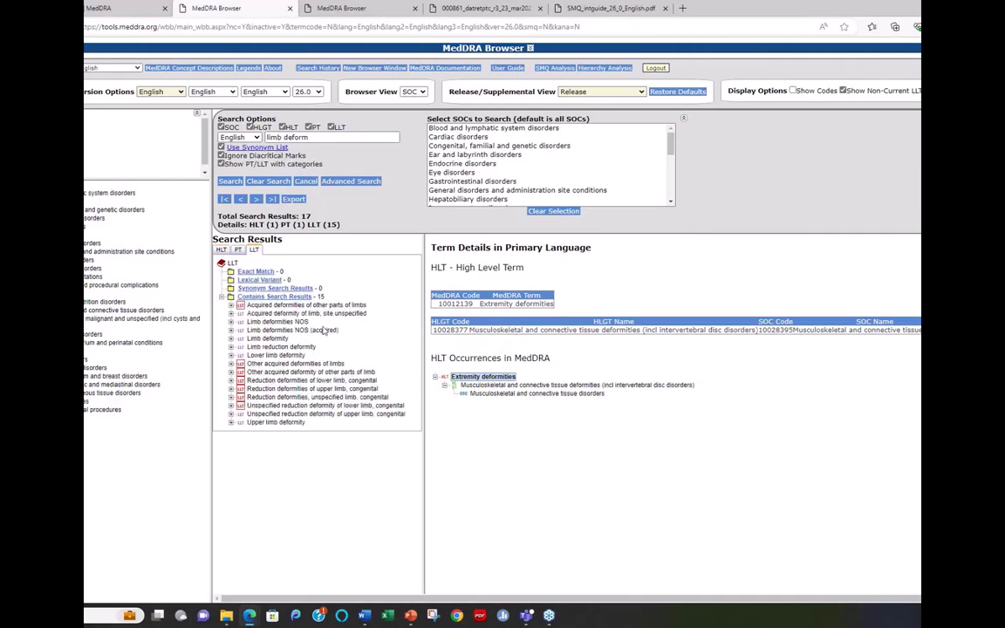
click(292, 330)
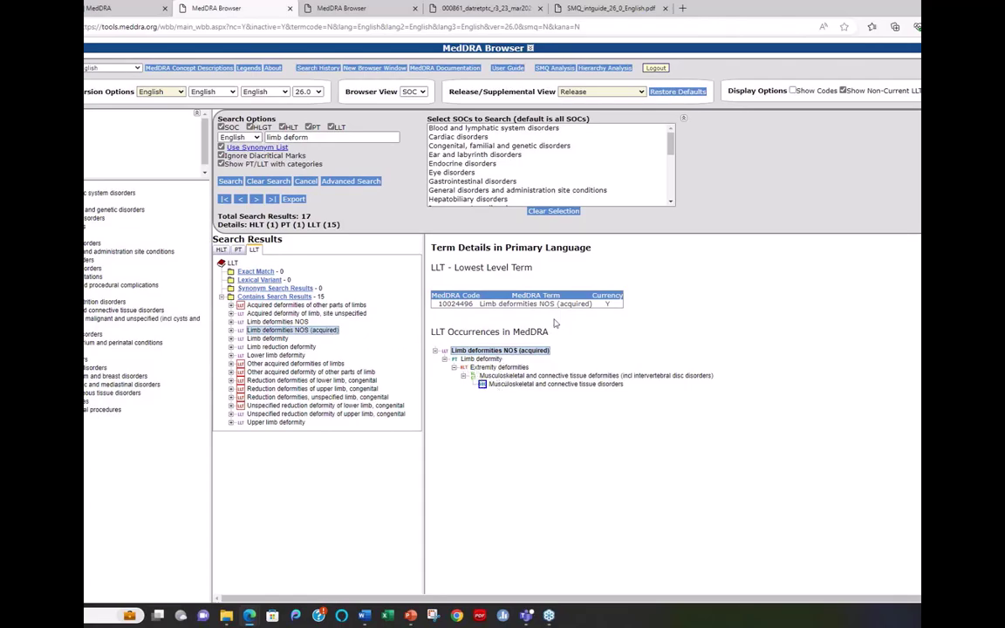
- View the details and occurrences of Limb deformities NOS (acquired) in a separate window and close it
double_click(606, 304)
right_click(249, 332)
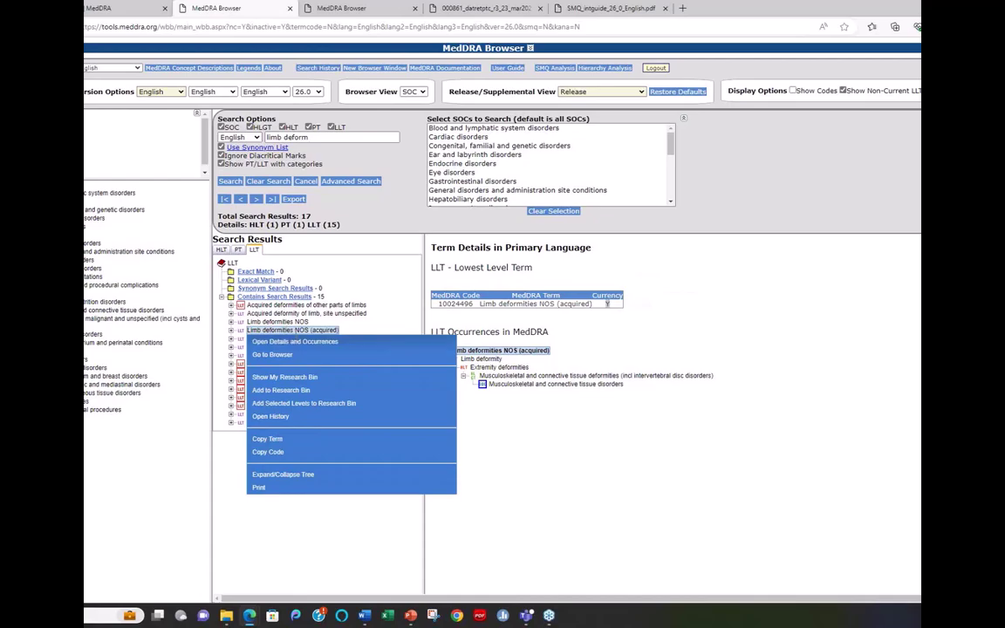
click(295, 342)
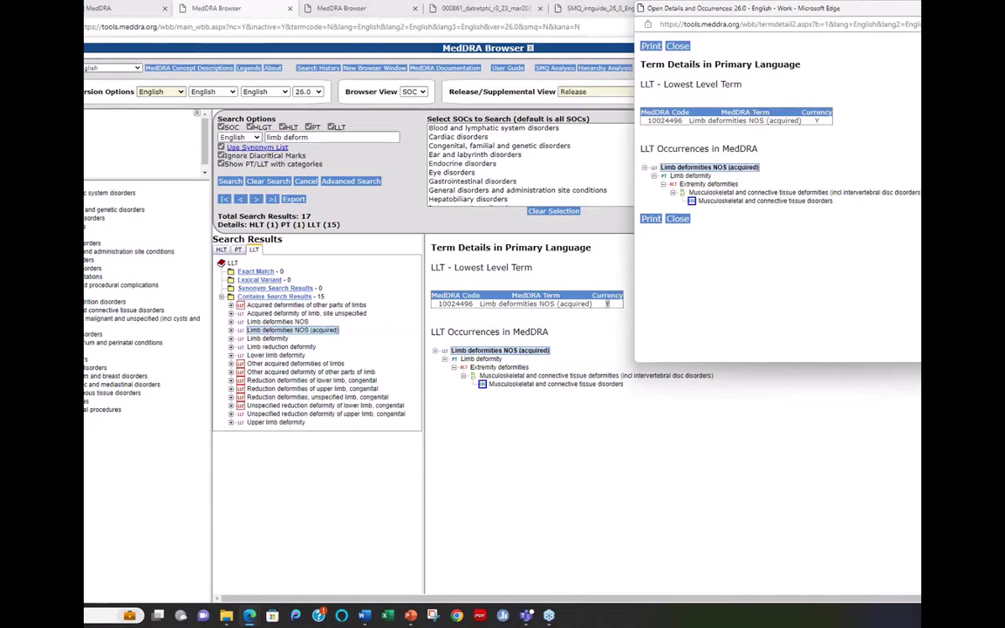
key(ctrl+w)
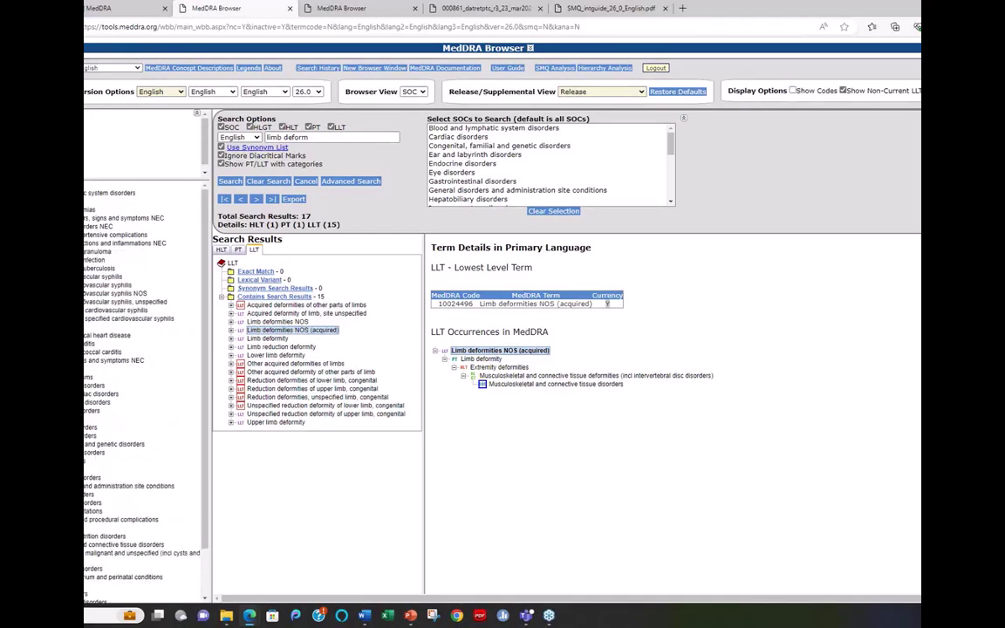
- View the term details of Cardiovascular syphilis in the SOC hierarchy and examine the rest of the tree and the search result total
click(89, 286)
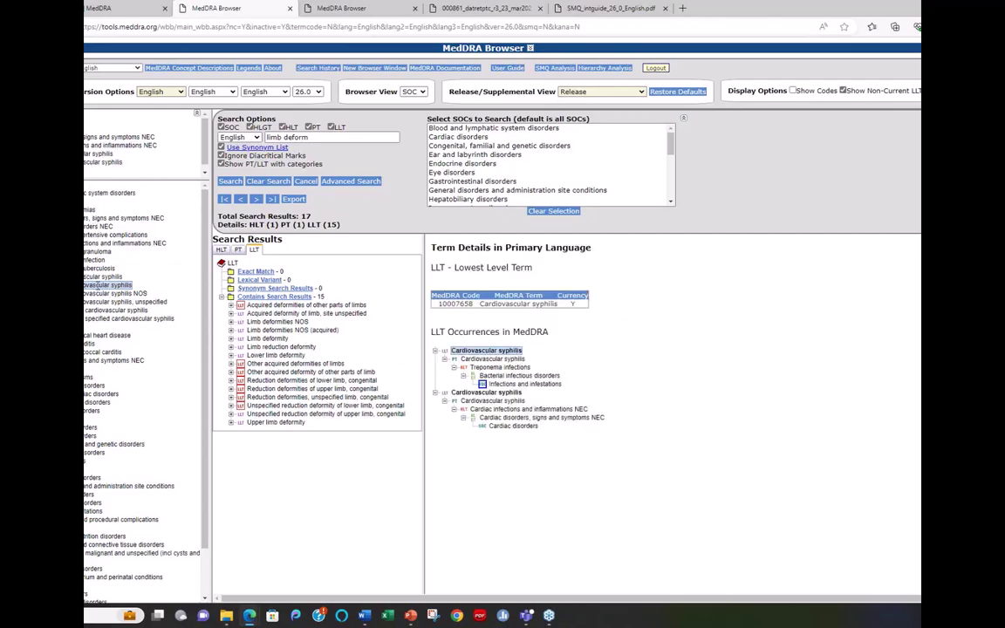
scroll(92, 288, down, 1)
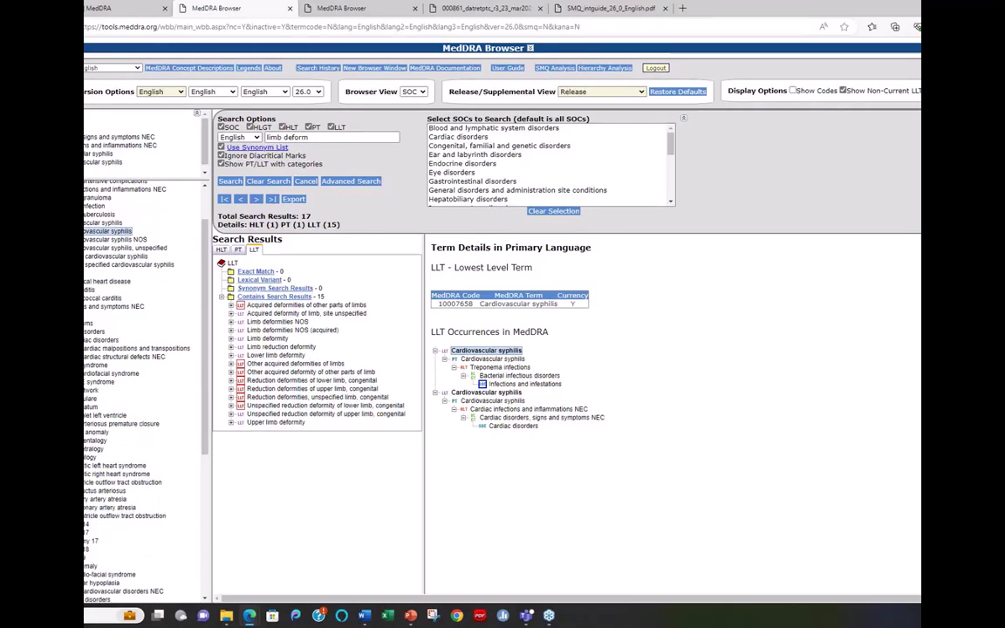
scroll(137, 390, down, 3)
scroll(126, 351, down, 2)
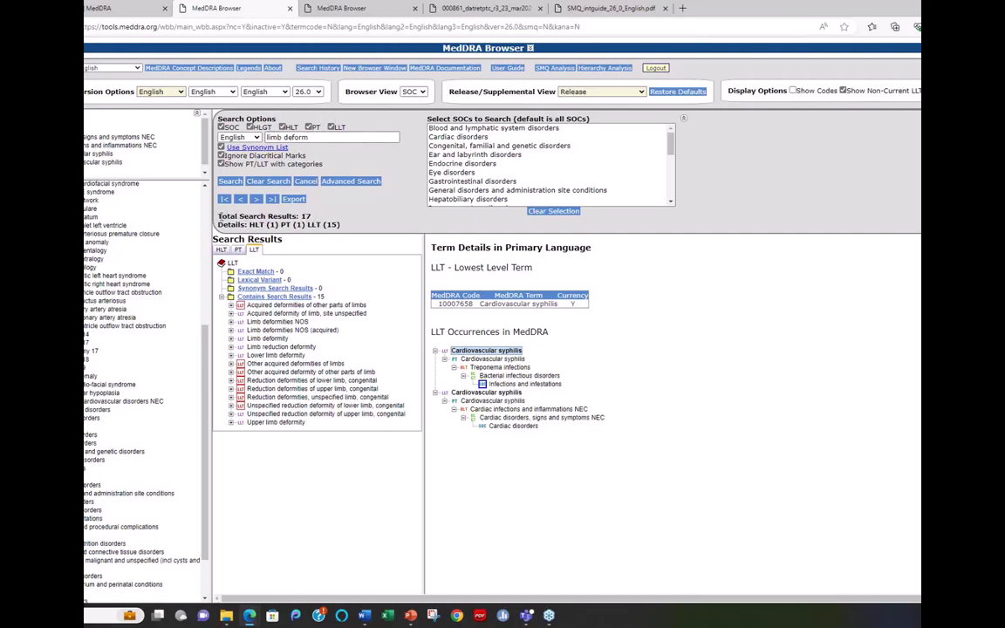
drag(219, 215, 312, 224)
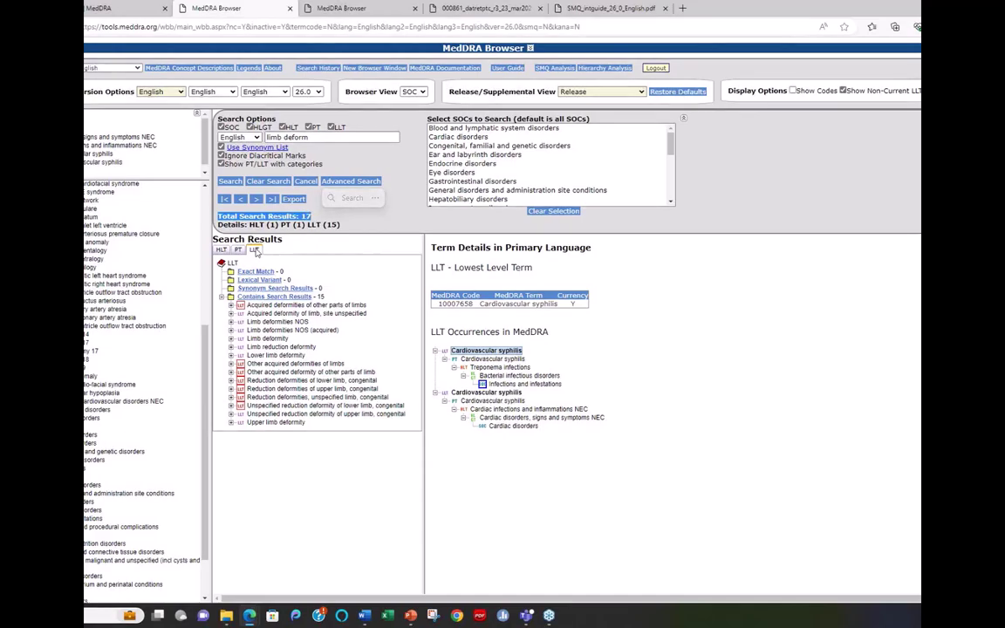
- Switch the browser view to SMQ, turn on Show Codes, and search for "limb deform"
click(413, 91)
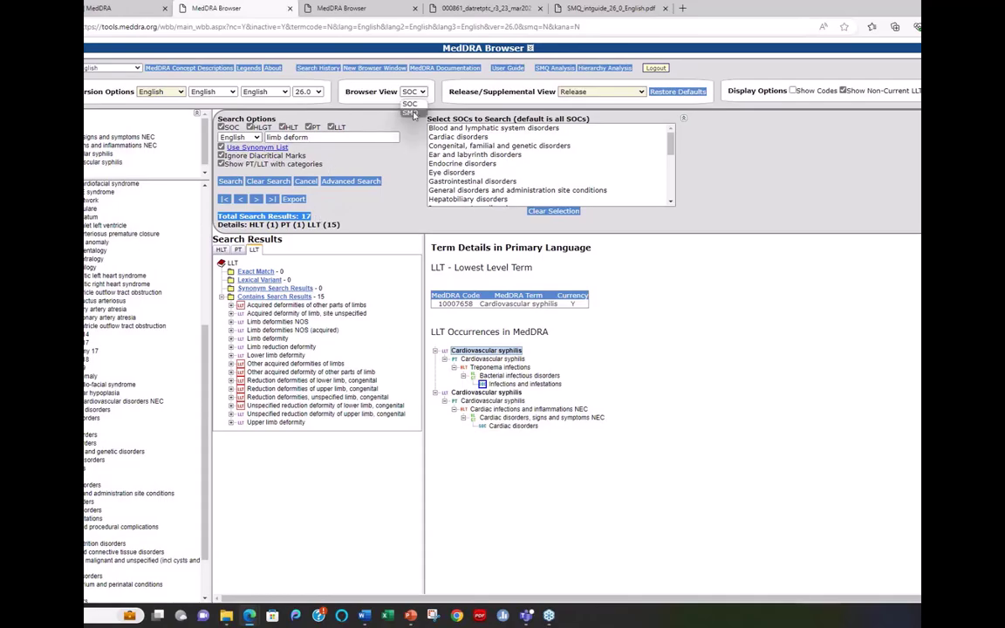
click(412, 114)
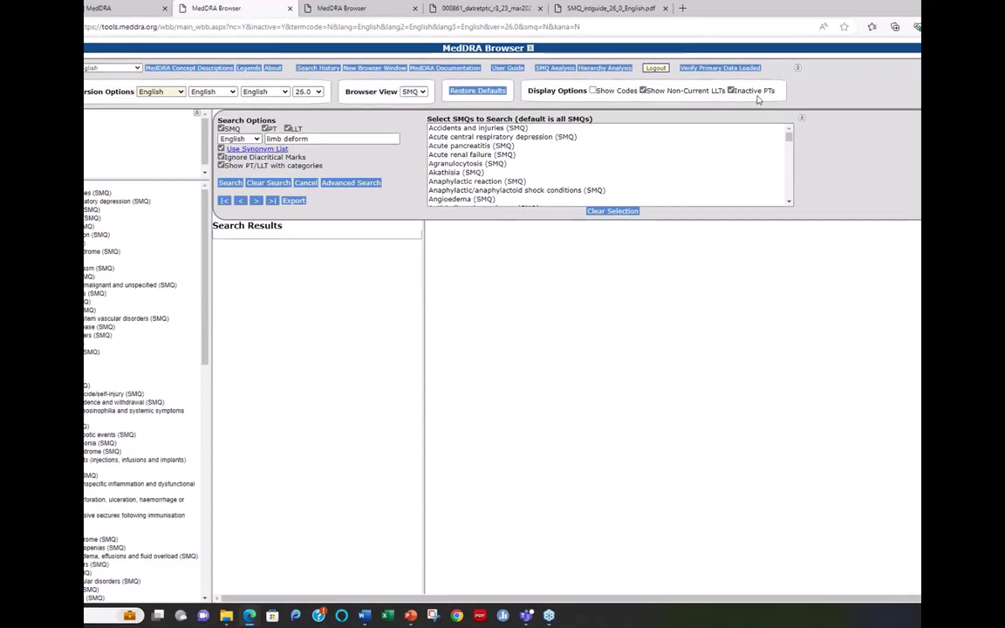
click(592, 91)
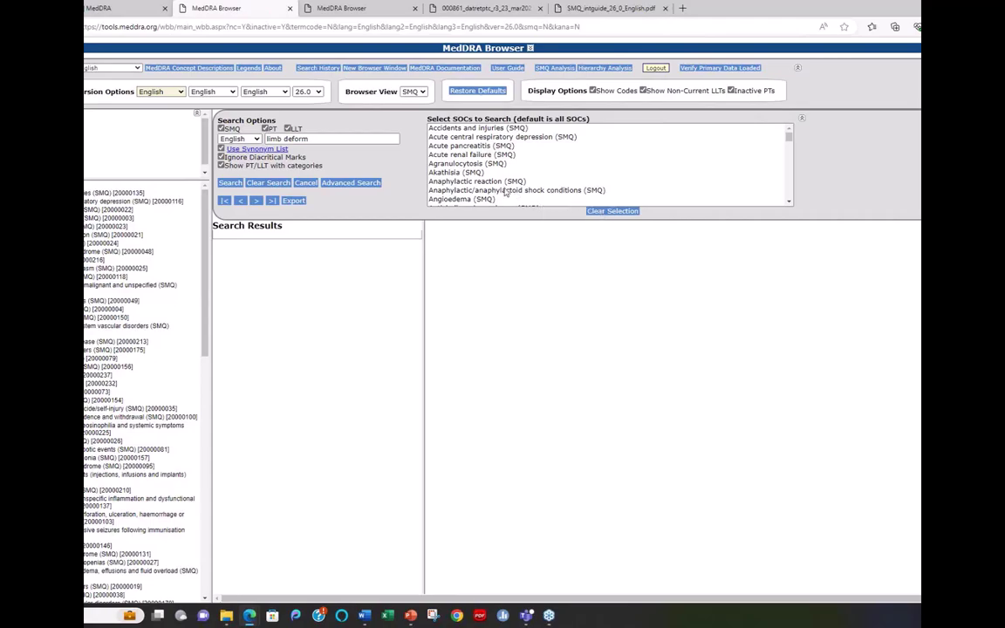
click(315, 139)
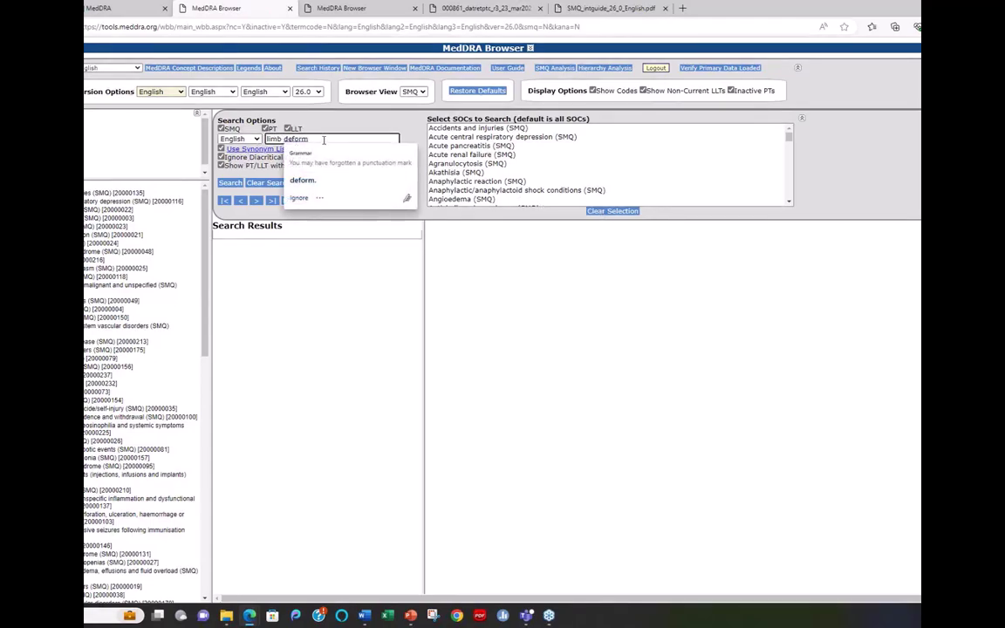
key(Return)
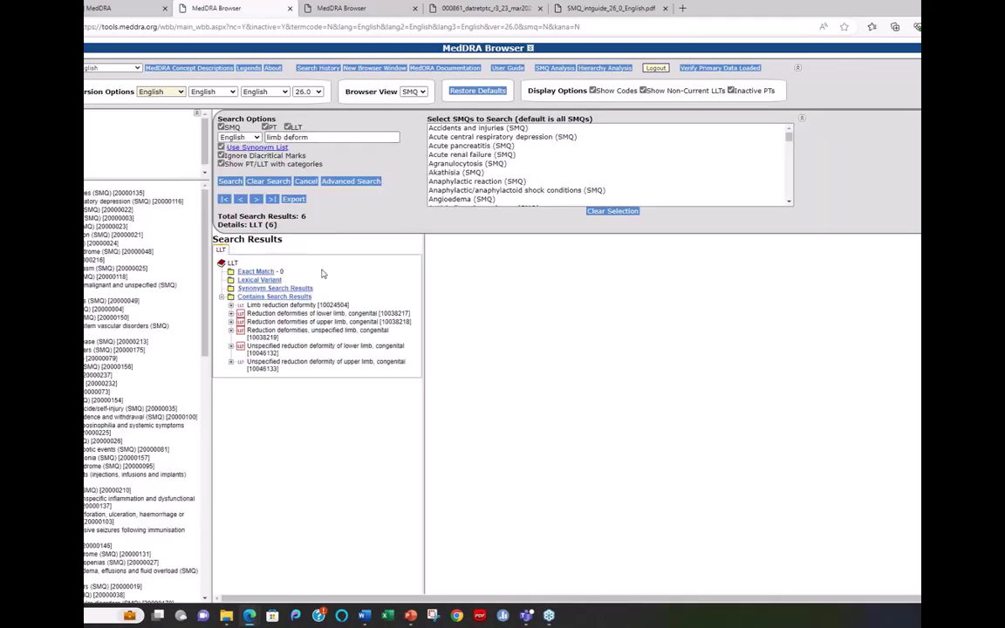
- Examine the SMQ search result total and view the details of the Limb reduction deformity term
drag(198, 200, 262, 188)
click(300, 226)
drag(304, 217, 197, 193)
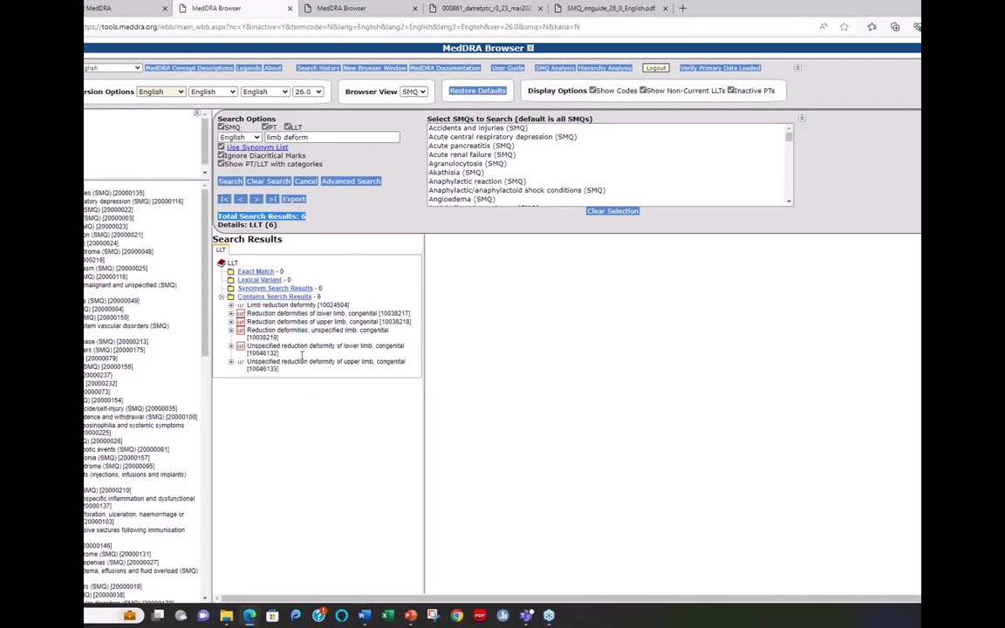
click(299, 305)
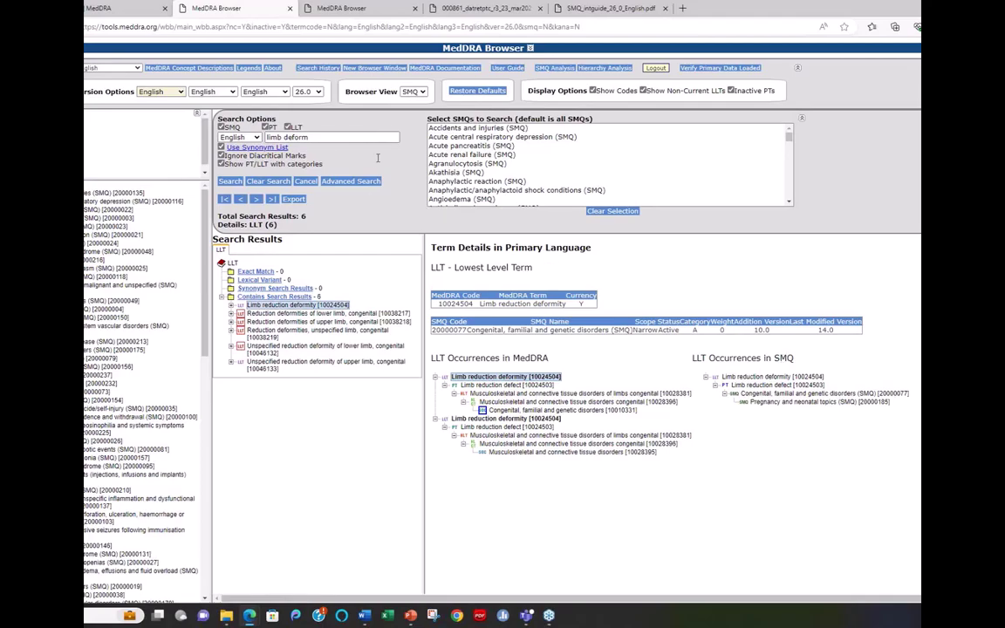
- Return to the SOC view, rerun the "limb deform" search, and compare the Limb deformities NOS, Limb deformities NOS (acquired) and Limb reduction deformity details
click(413, 91)
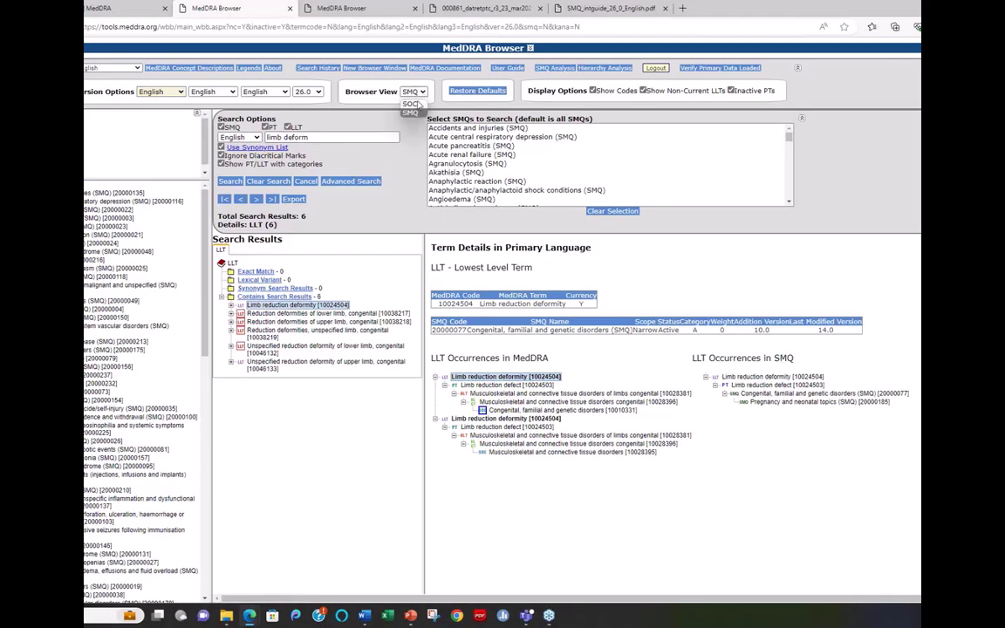
click(411, 104)
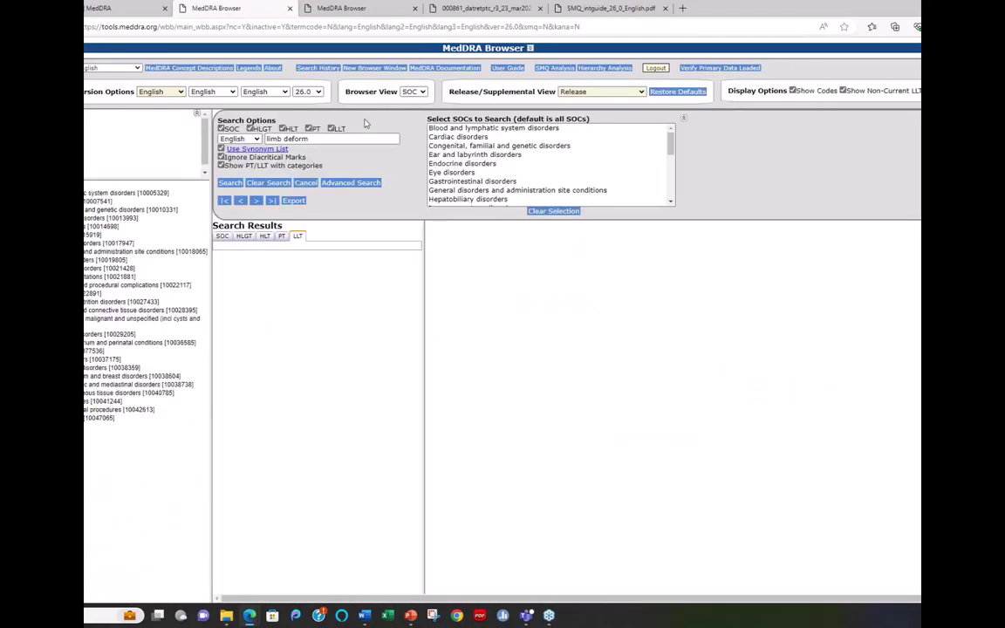
key(Return)
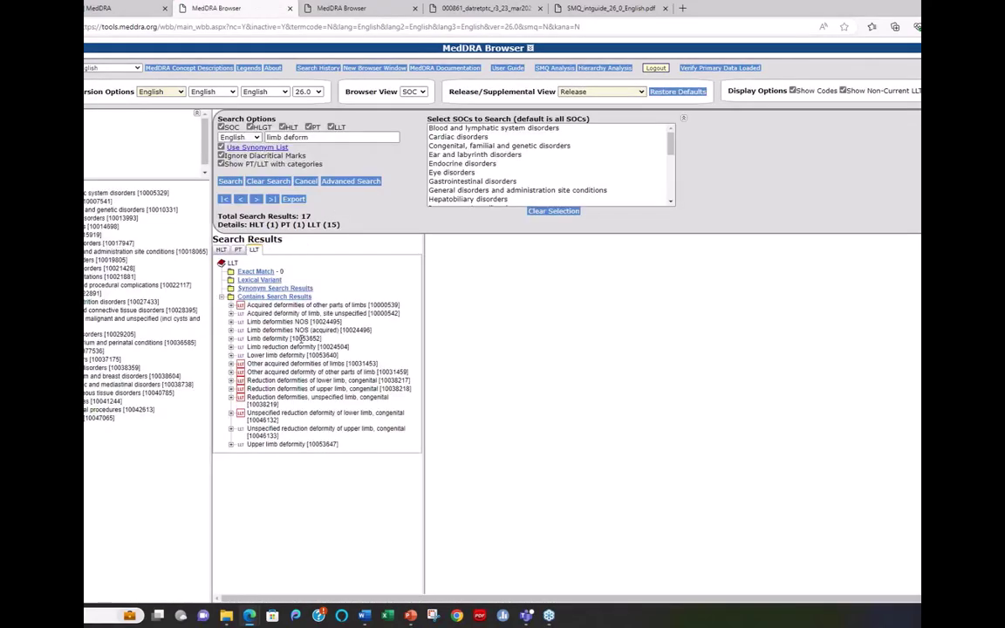
click(275, 322)
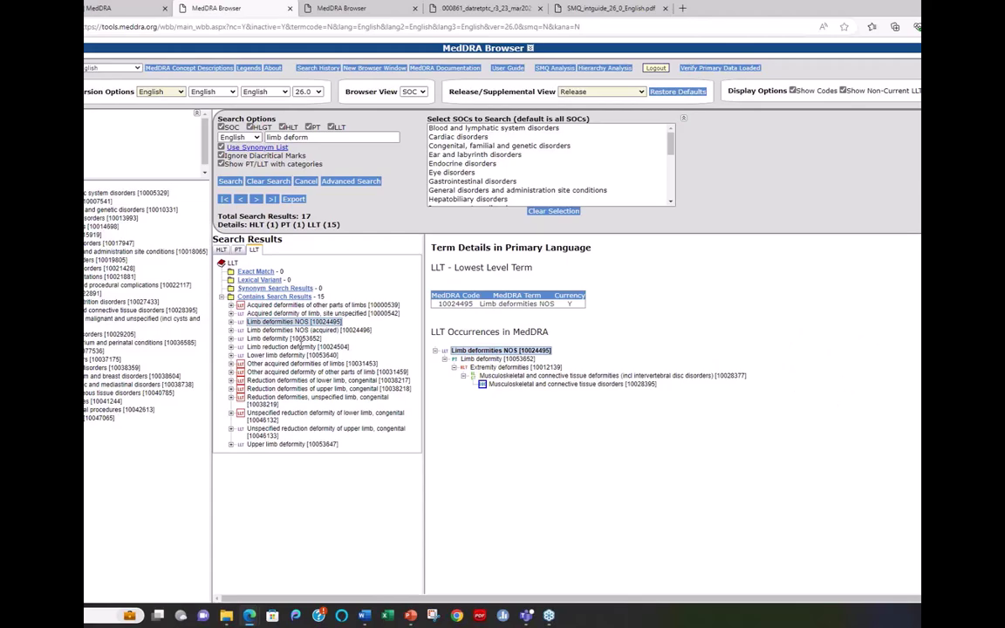
click(285, 332)
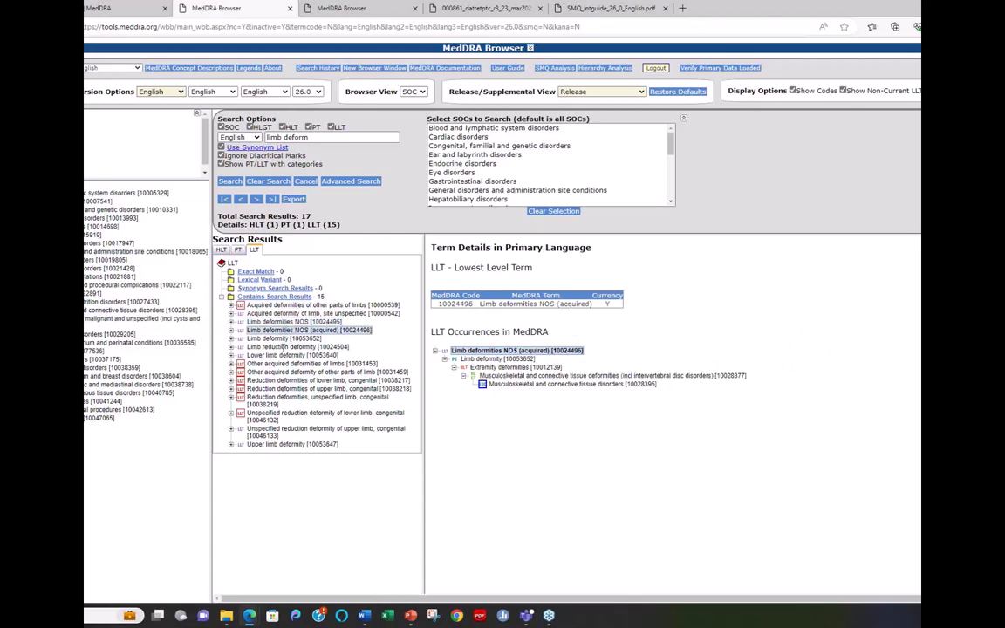
click(284, 348)
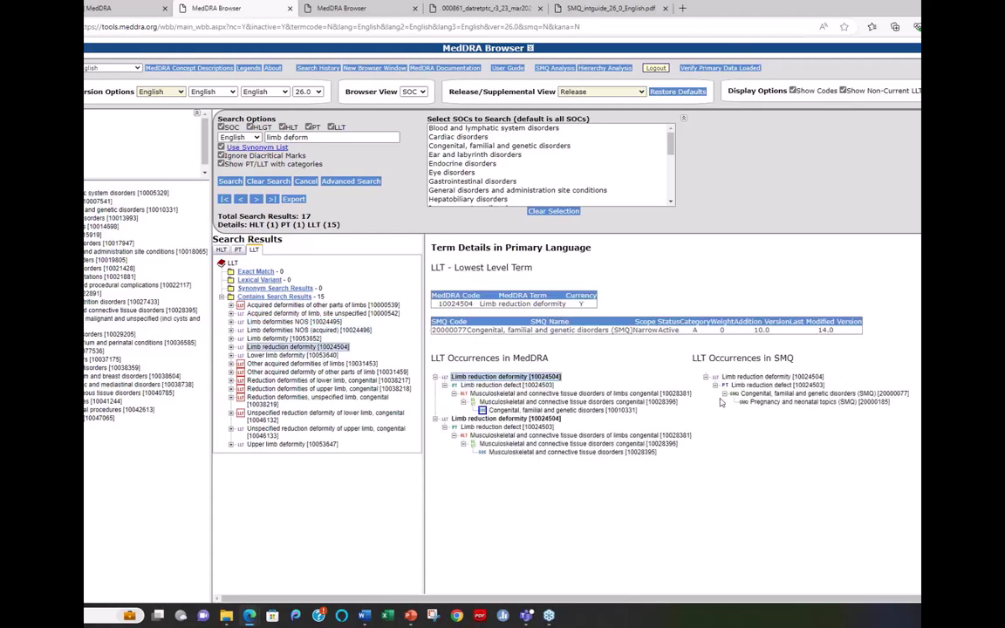
- Switch to the SMQ view, rerun the "limb deform" search, and view the details of Unspecified reduction deformity of upper limb, congenital
click(414, 92)
click(385, 123)
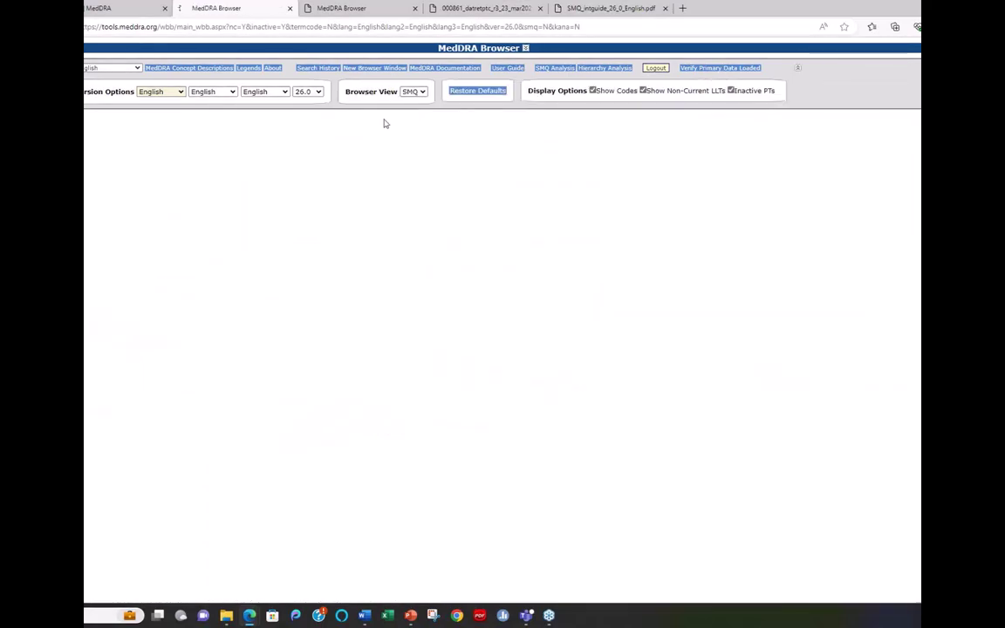
click(326, 140)
key(Return)
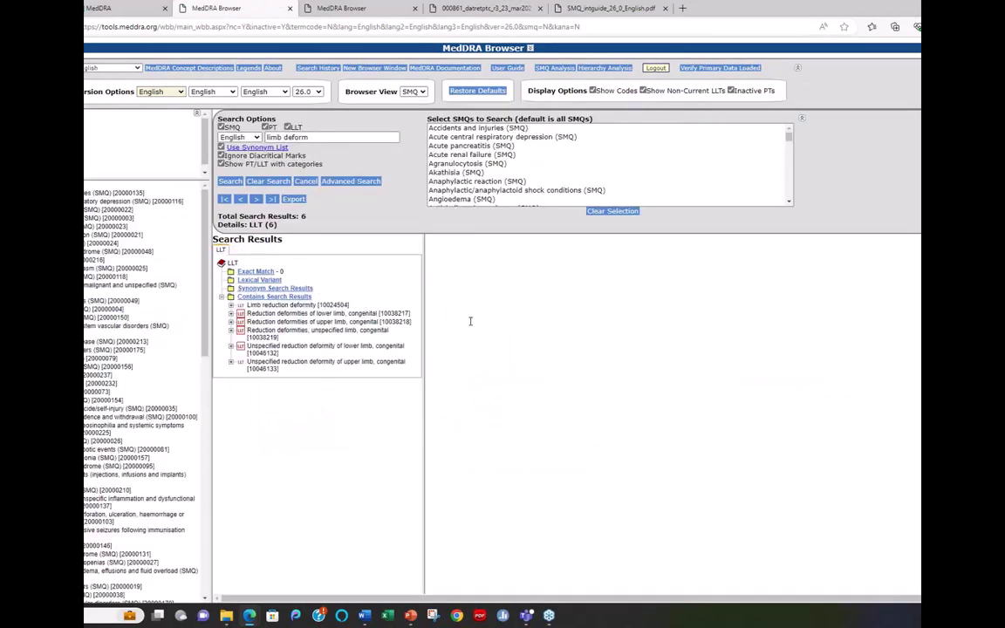
click(298, 363)
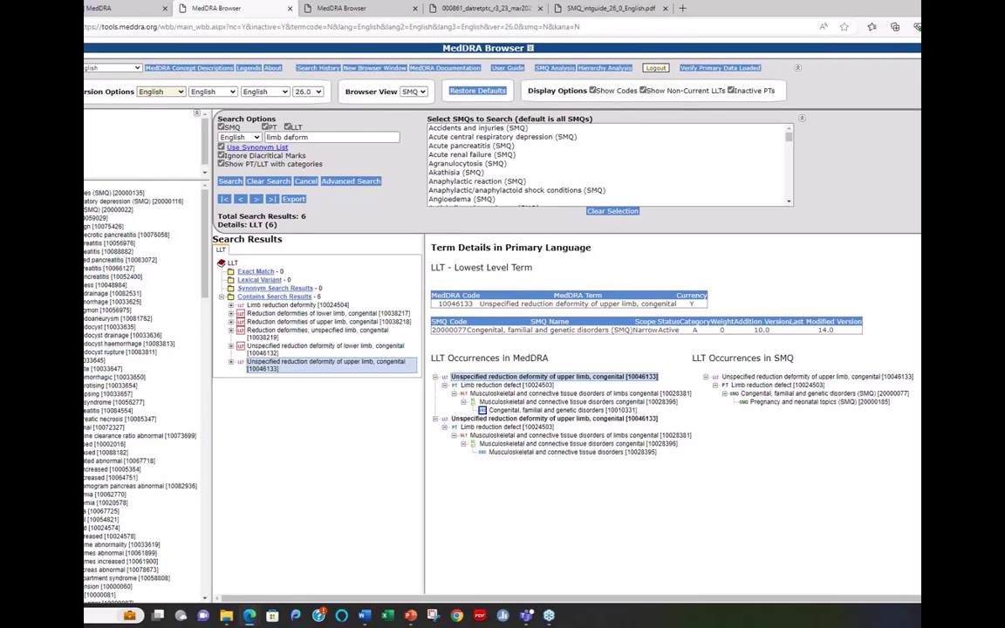
- Export the Acute pancreatitis (SMQ) [20000022] from the SMQ hierarchy with inactive PTs included
scroll(139, 393, down, 5)
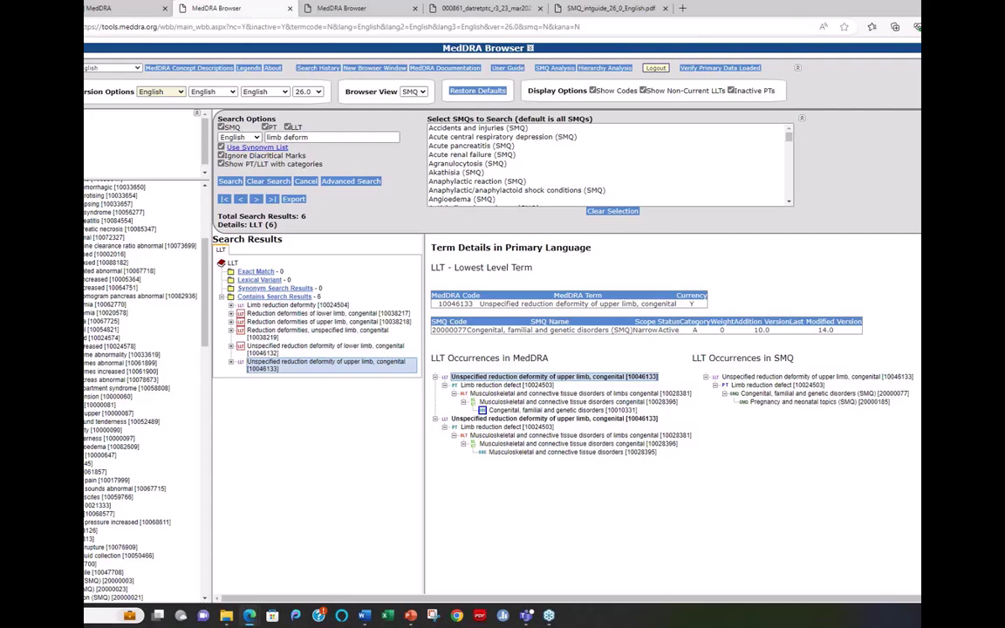
scroll(139, 392, up, 3)
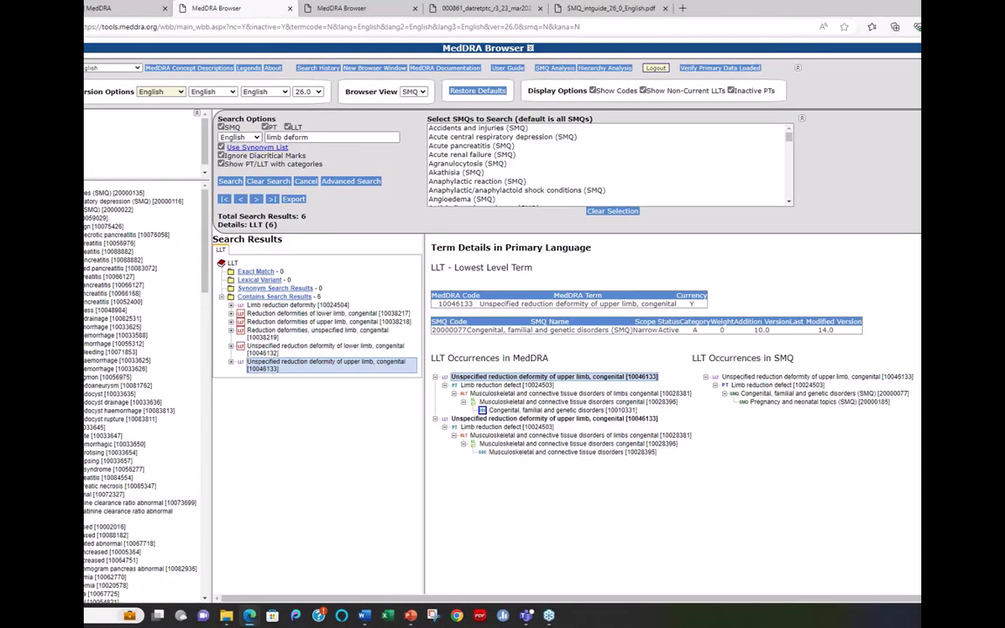
right_click(109, 211)
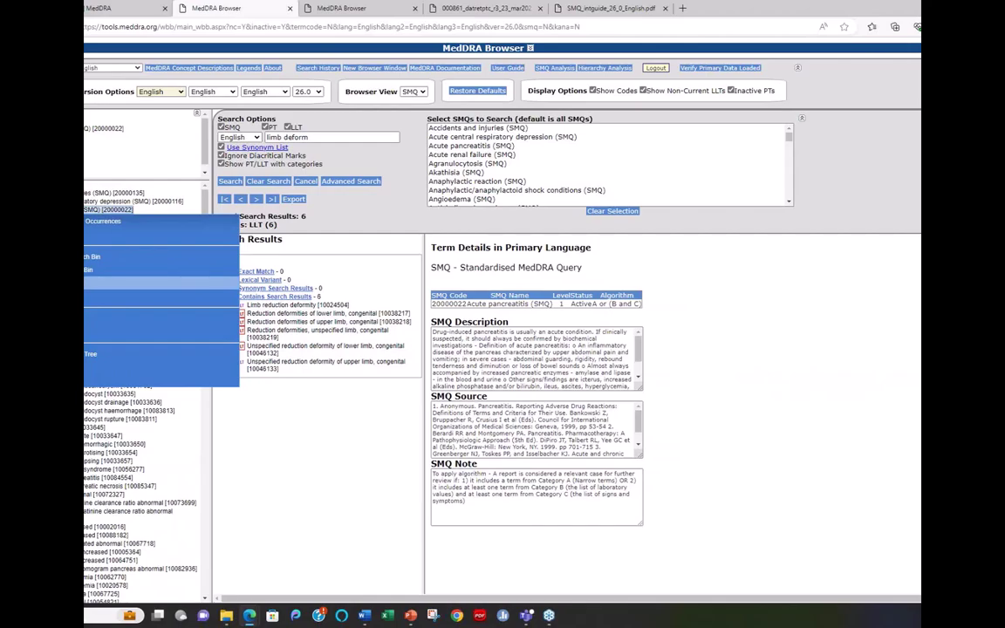
click(162, 283)
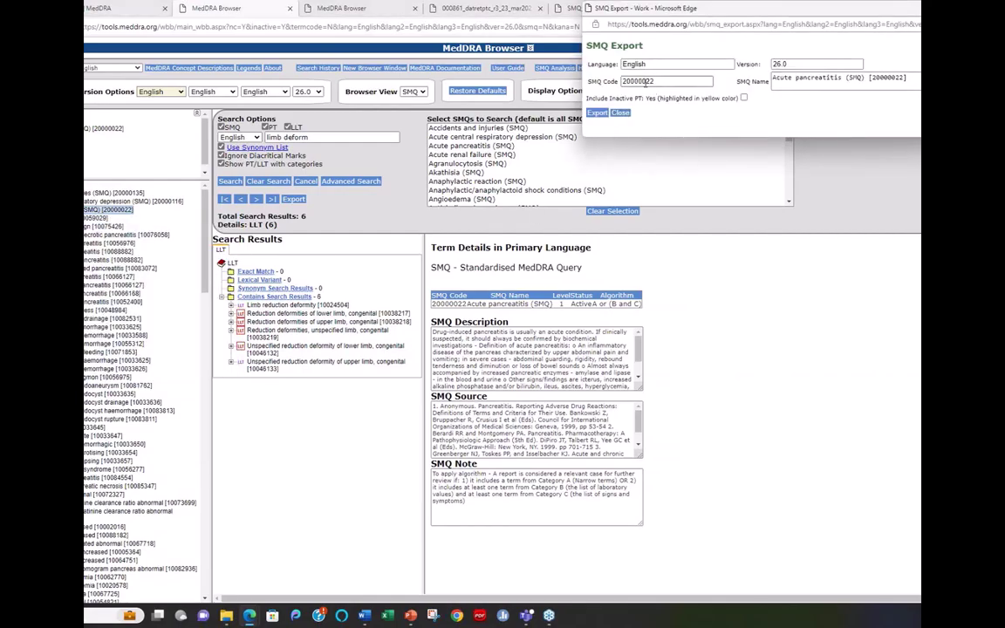
drag(665, 9, 458, 82)
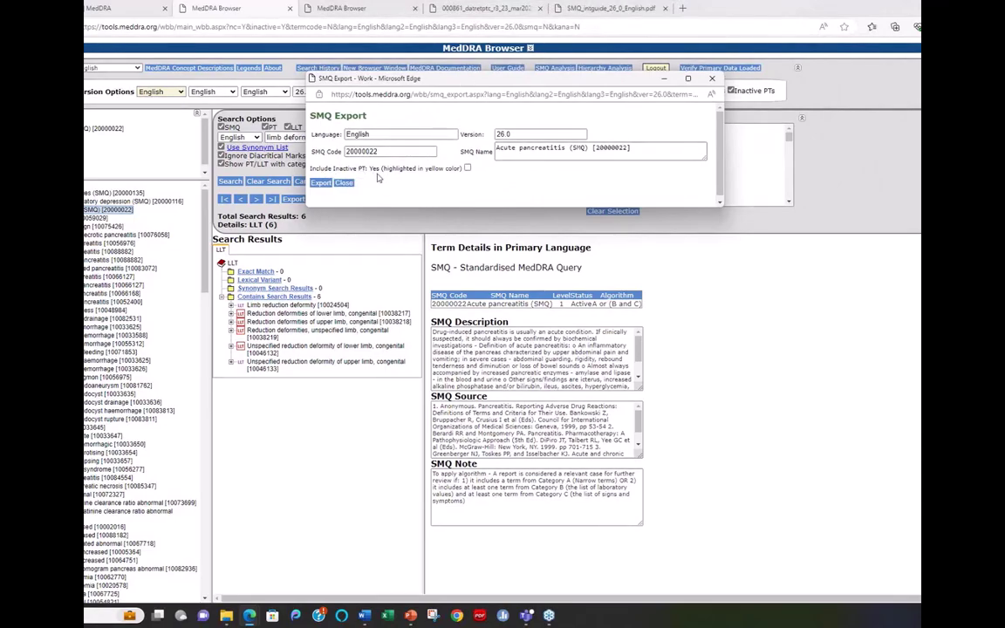
click(467, 168)
click(319, 182)
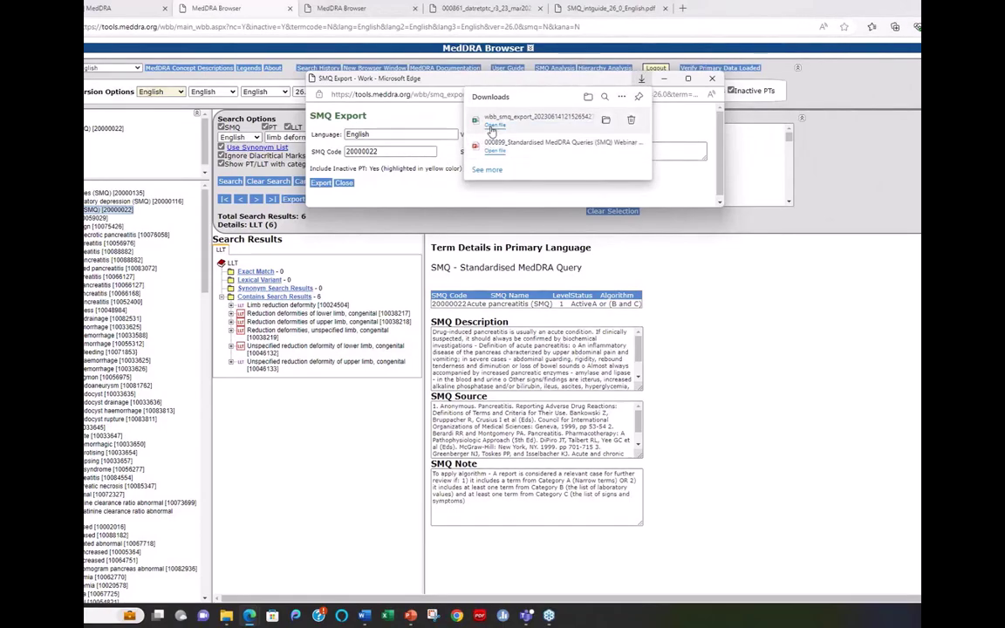
- Open the downloaded SMQ export in Excel, look through its term list, and enable editing
click(492, 128)
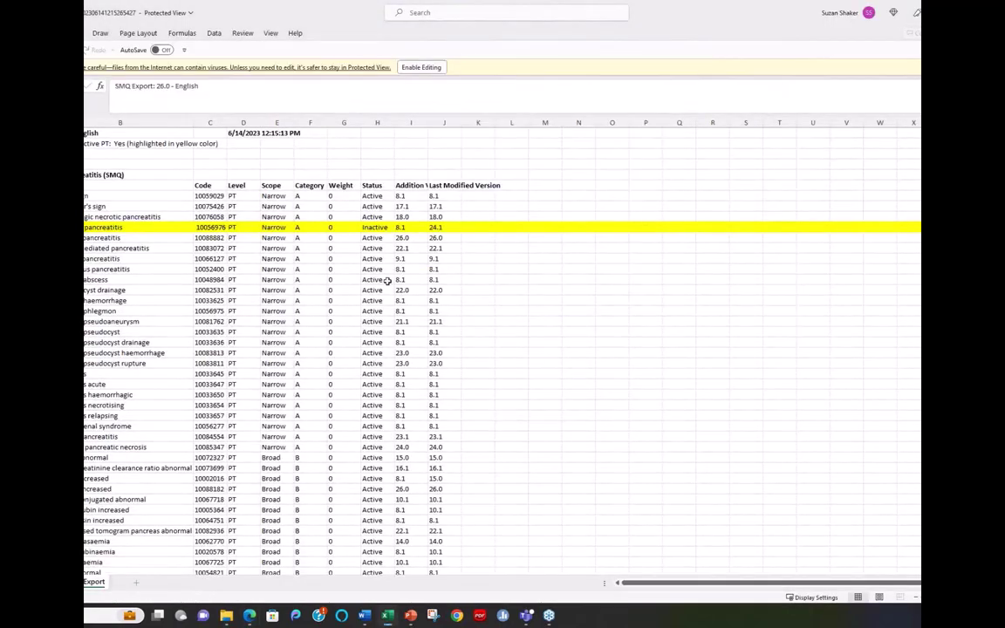
click(388, 280)
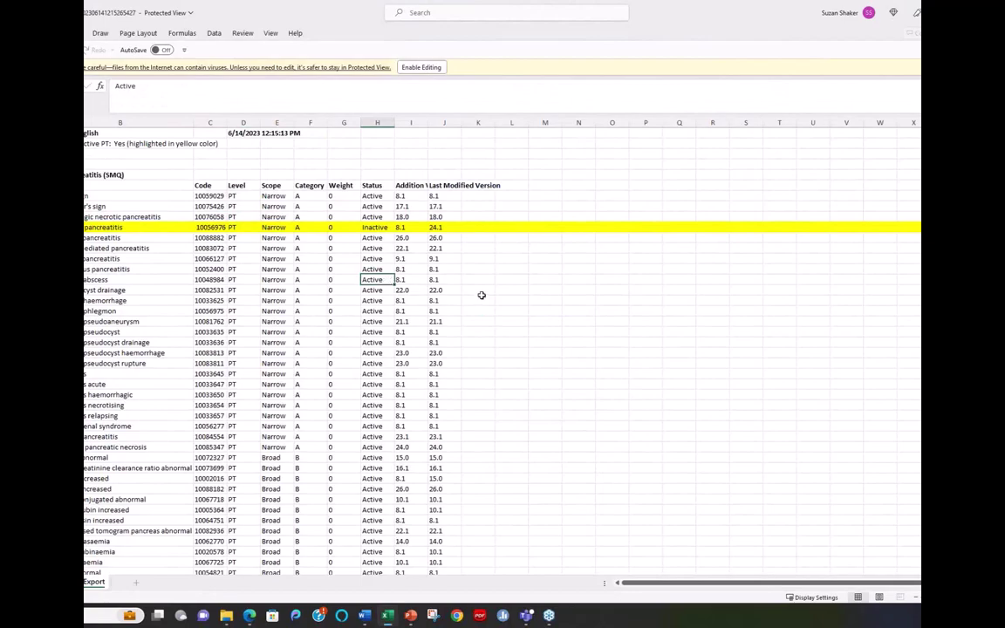
scroll(491, 292, down, 8)
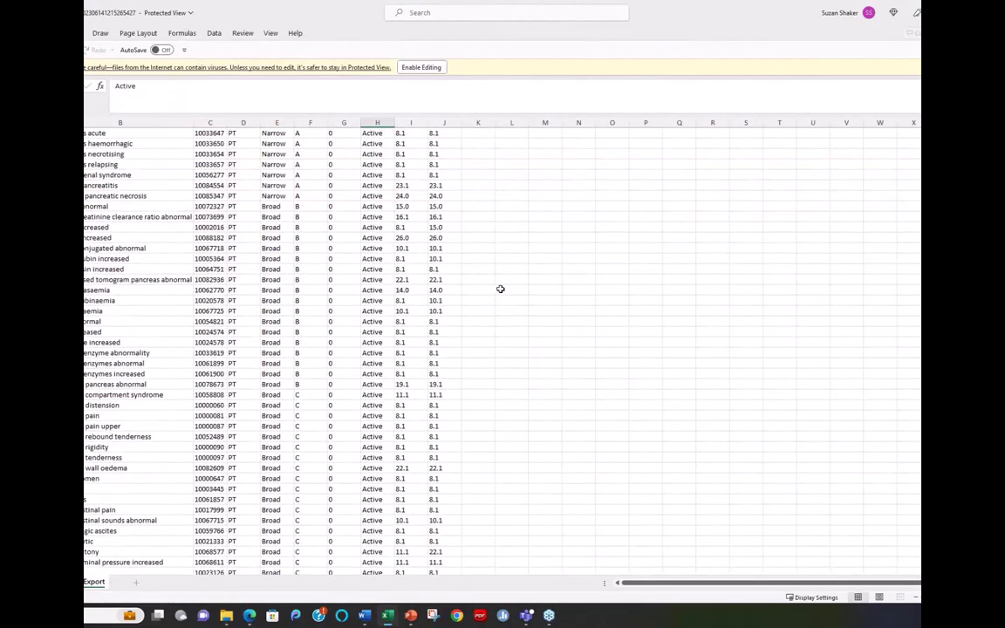
scroll(501, 289, up, 8)
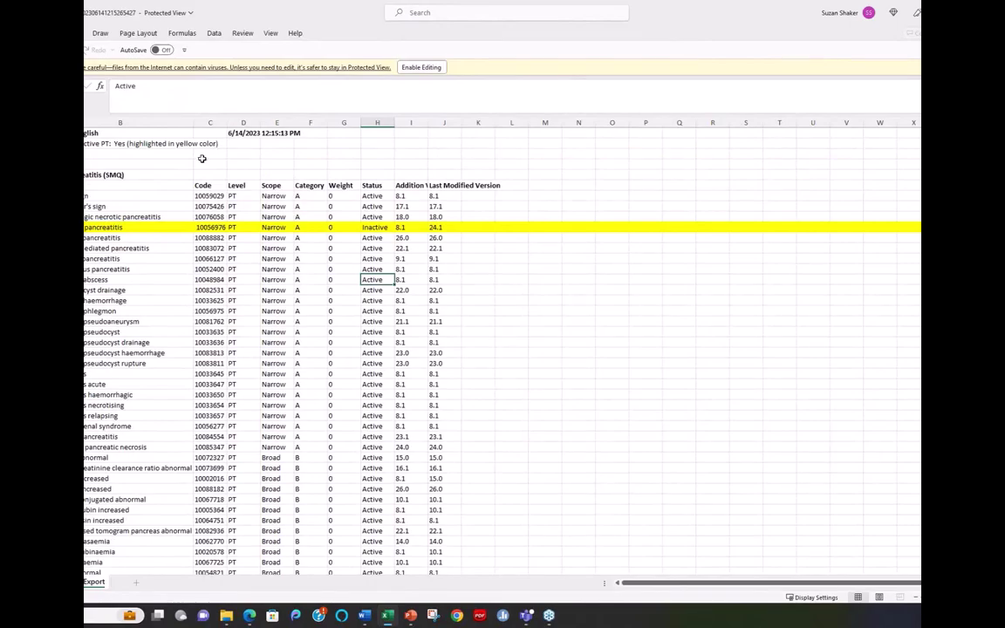
click(419, 68)
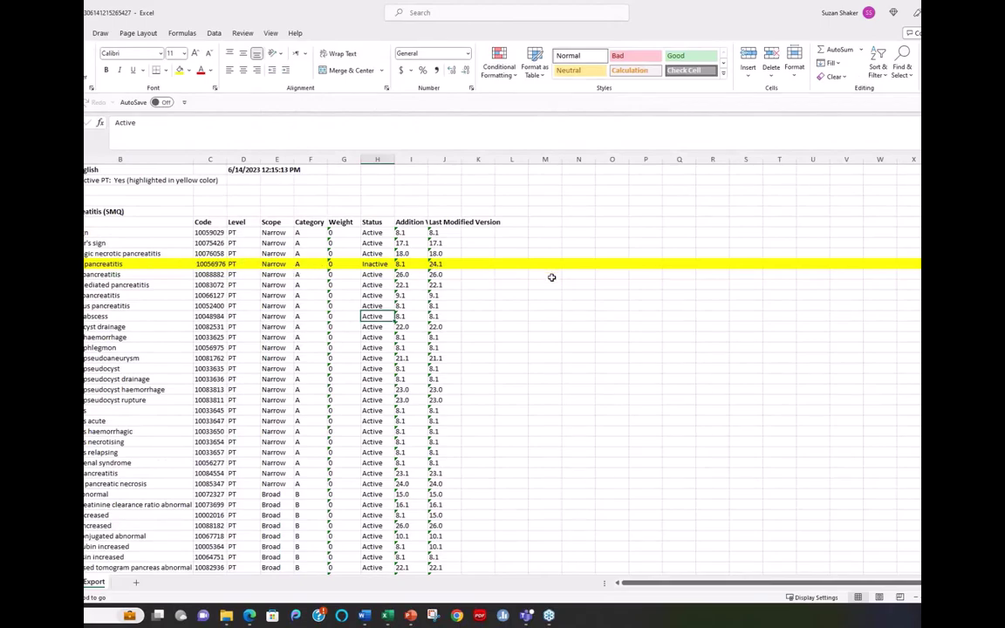
- Add filters to the header row containing Code, Level, Scope, Category, Weight and Status
scroll(553, 283, down, 9)
scroll(555, 289, up, 9)
click(84, 222)
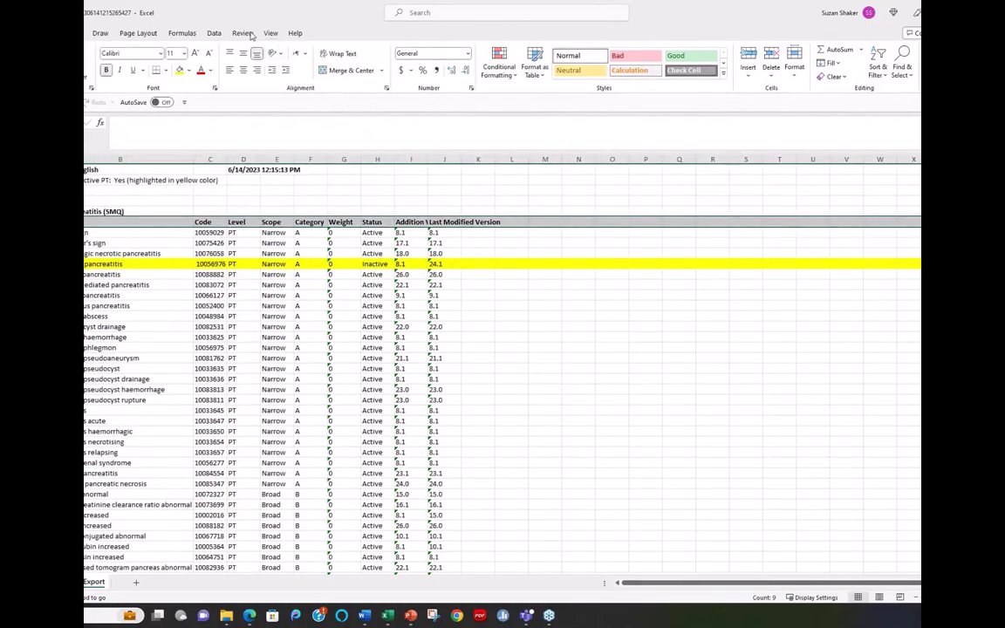
click(214, 33)
click(494, 63)
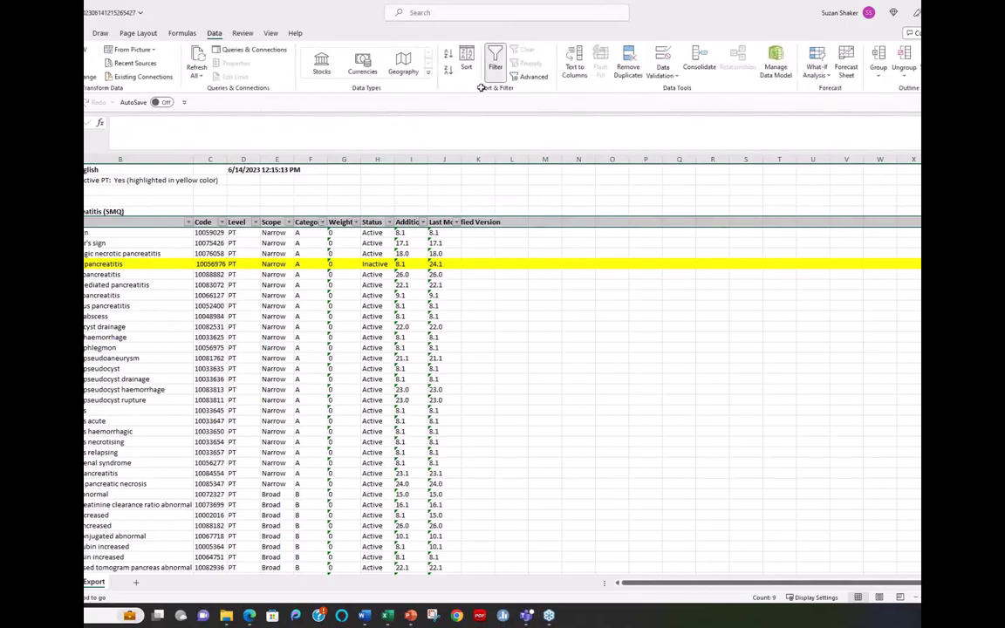
- Widen the Code column slightly so the term codes and header fit comfortably
click(92, 159)
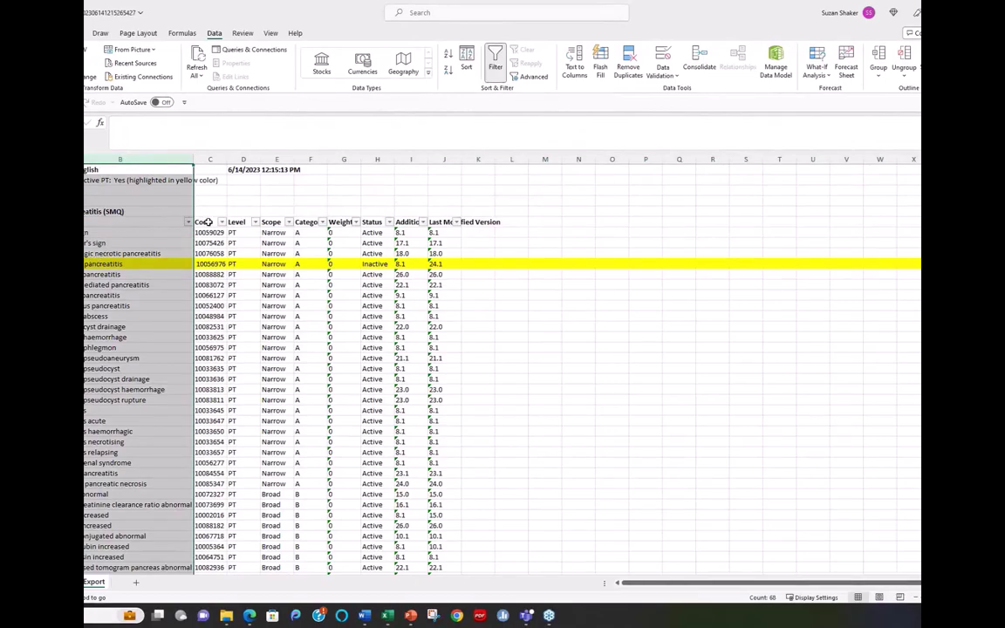
click(209, 159)
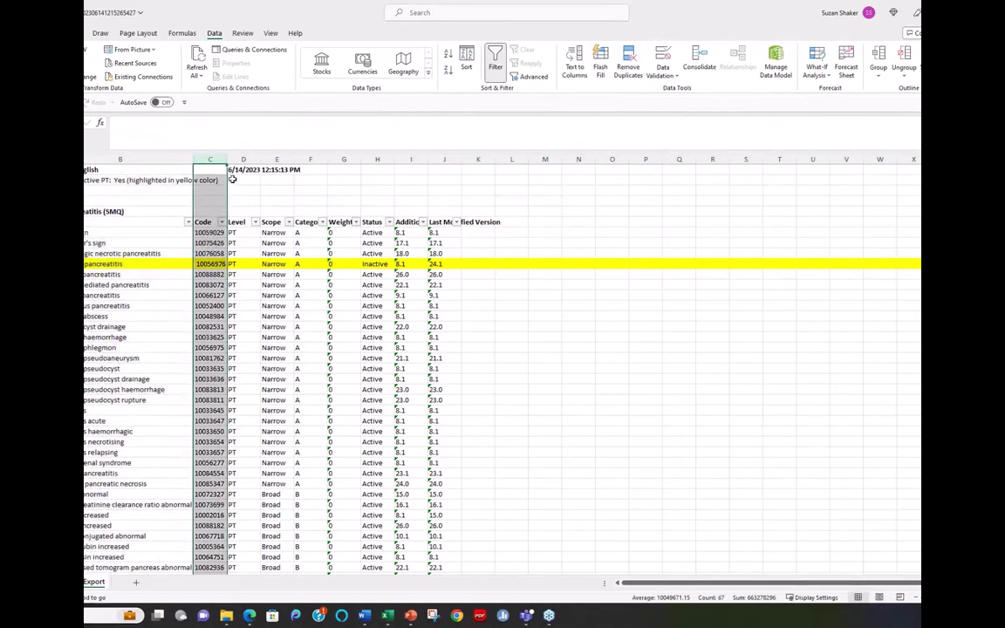
mouse_move(225, 158)
mouse_down()
mouse_move(217, 160)
mouse_move(242, 159)
mouse_up()
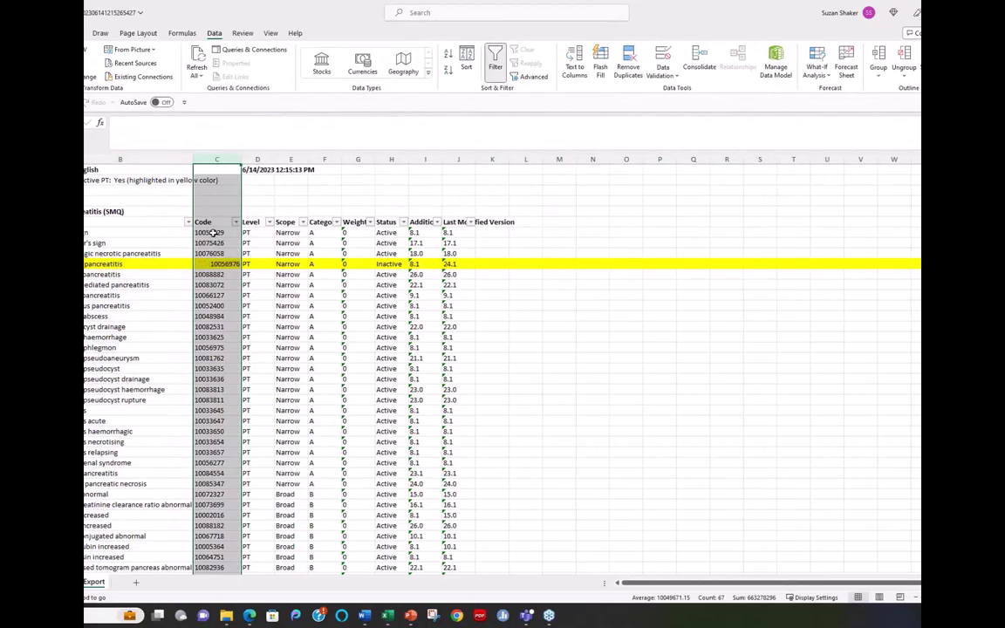
click(252, 221)
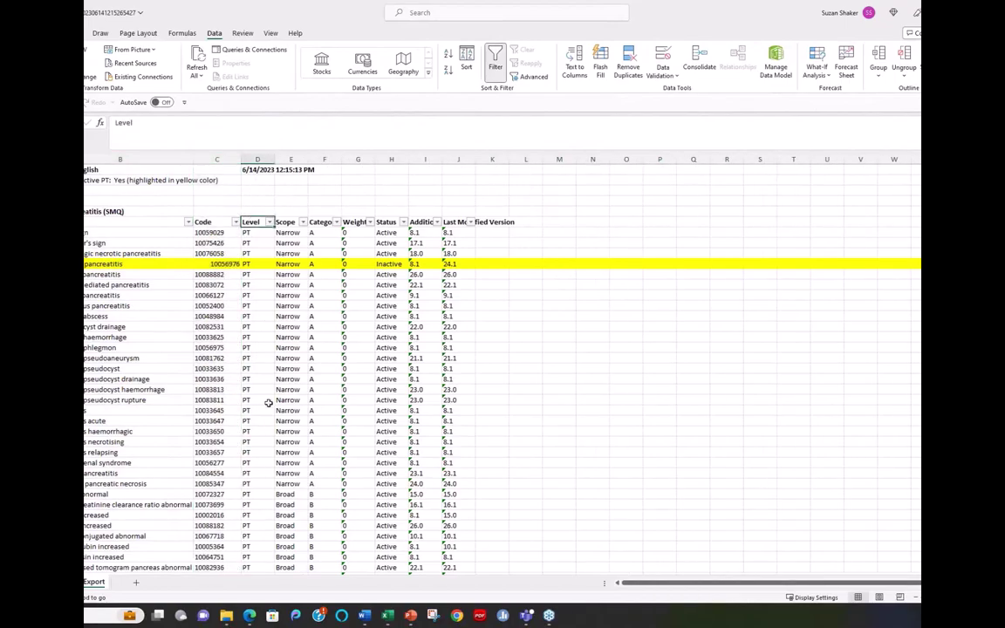
- Look through the exported PTs and filter the Scope column to show only Narrow terms
scroll(258, 338, down, 8)
scroll(257, 338, down, 6)
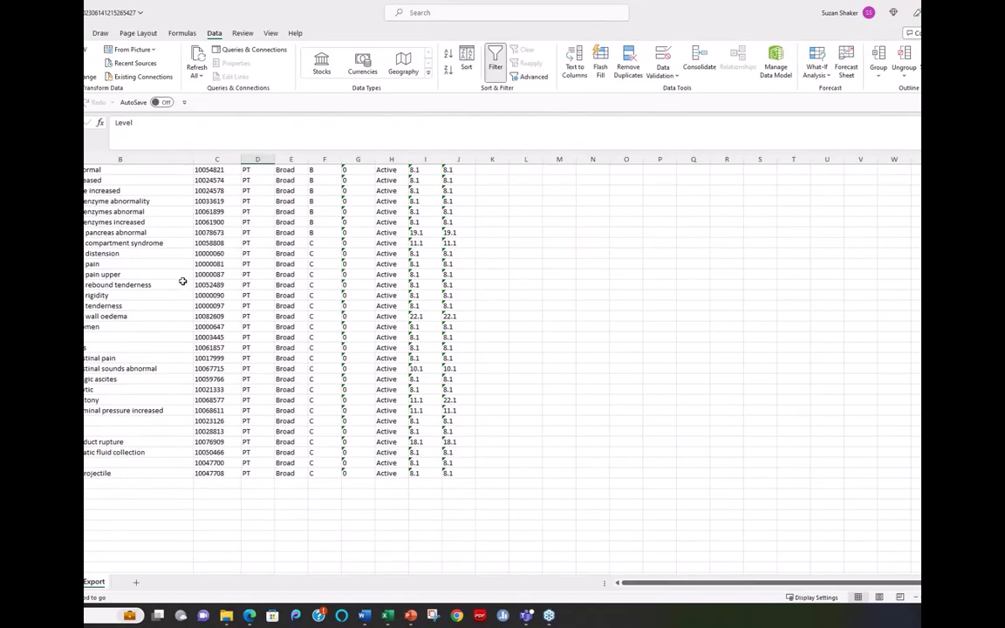
scroll(182, 283, up, 10)
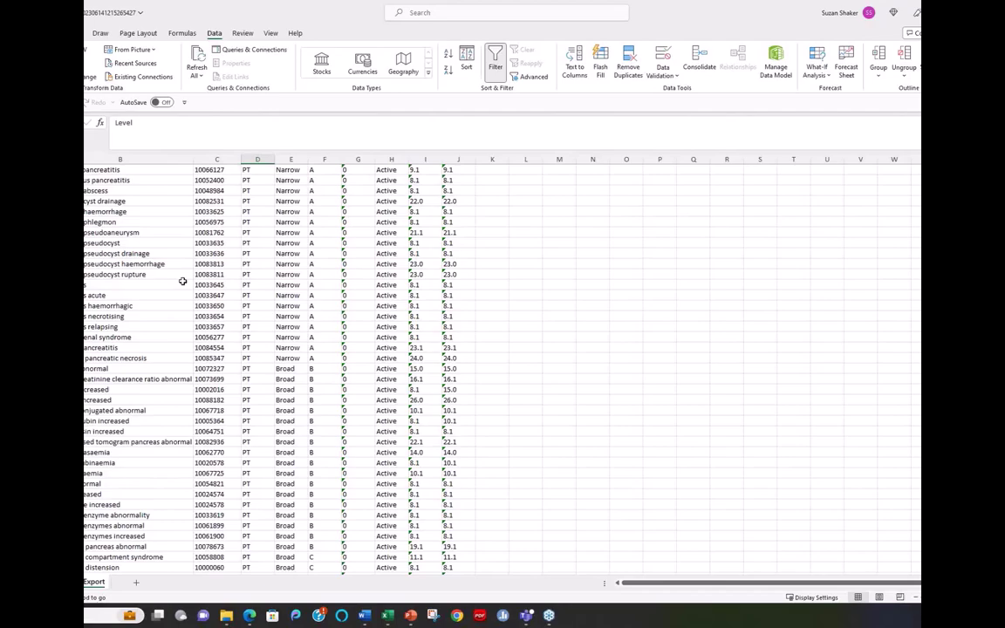
scroll(179, 276, up, 3)
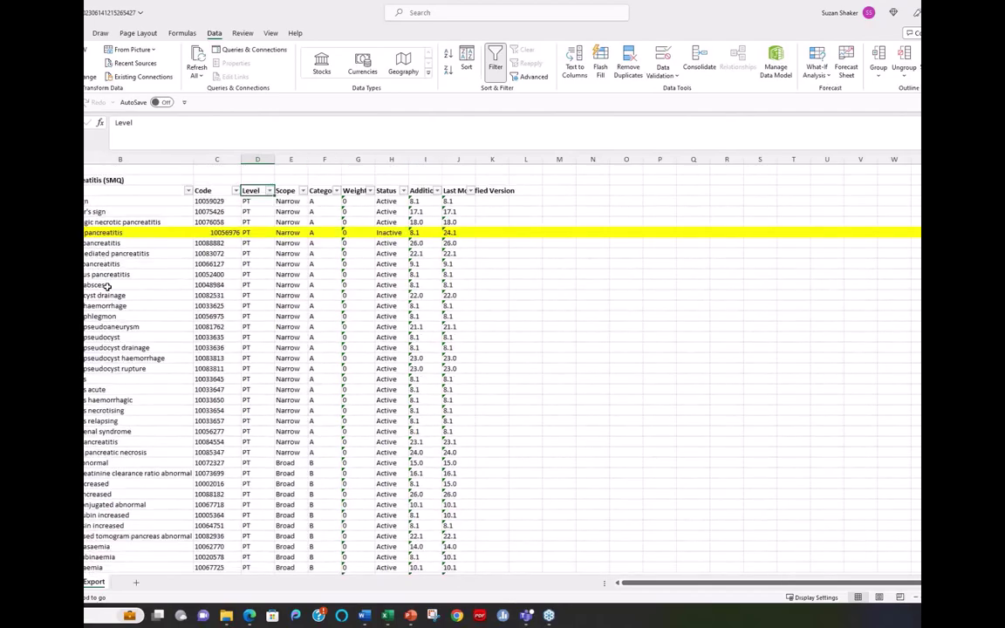
click(302, 190)
click(214, 314)
click(204, 333)
click(240, 452)
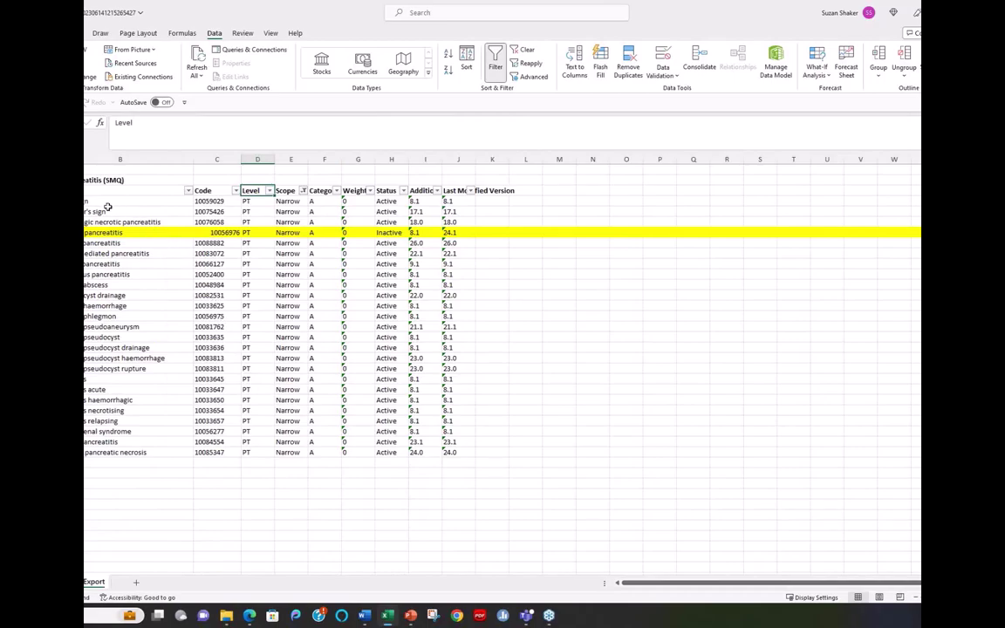
- Change the Scope filter to show only Broad terms and look through the filtered list
click(303, 190)
click(211, 323)
click(213, 333)
click(240, 452)
scroll(288, 323, down, 5)
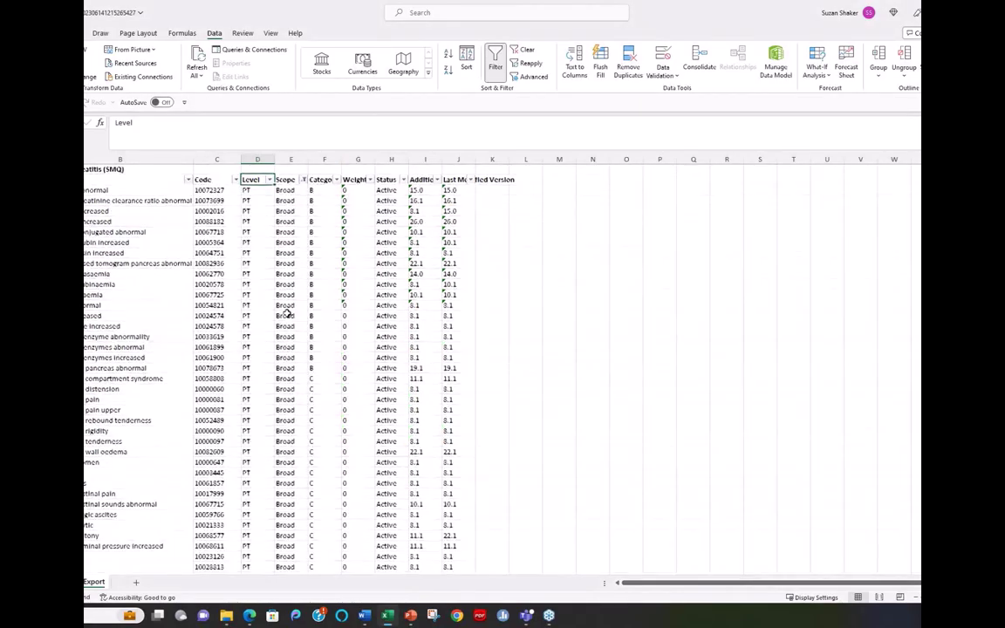
scroll(294, 337, up, 4)
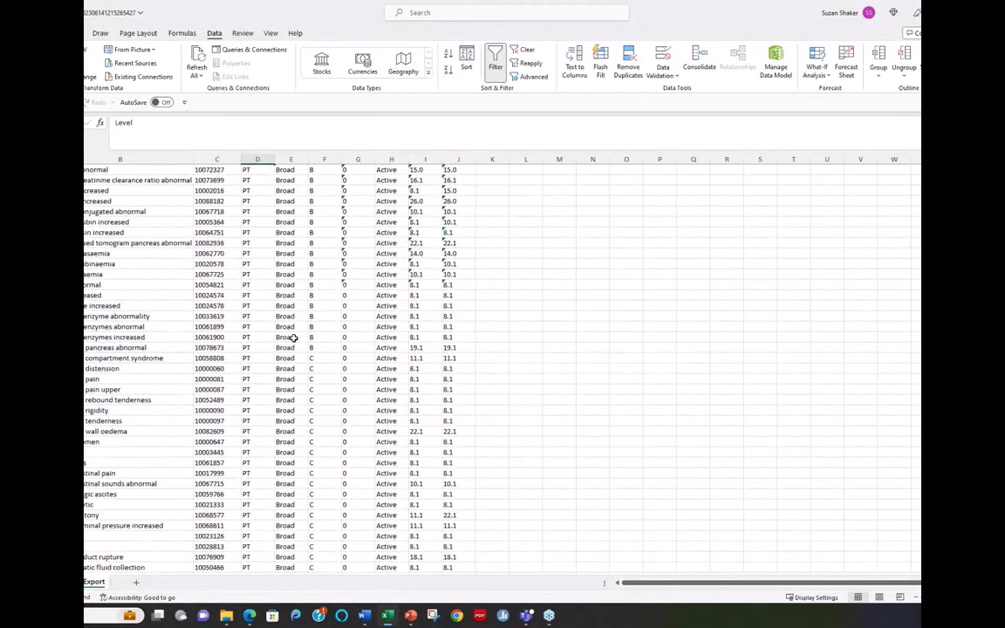
scroll(294, 338, up, 1)
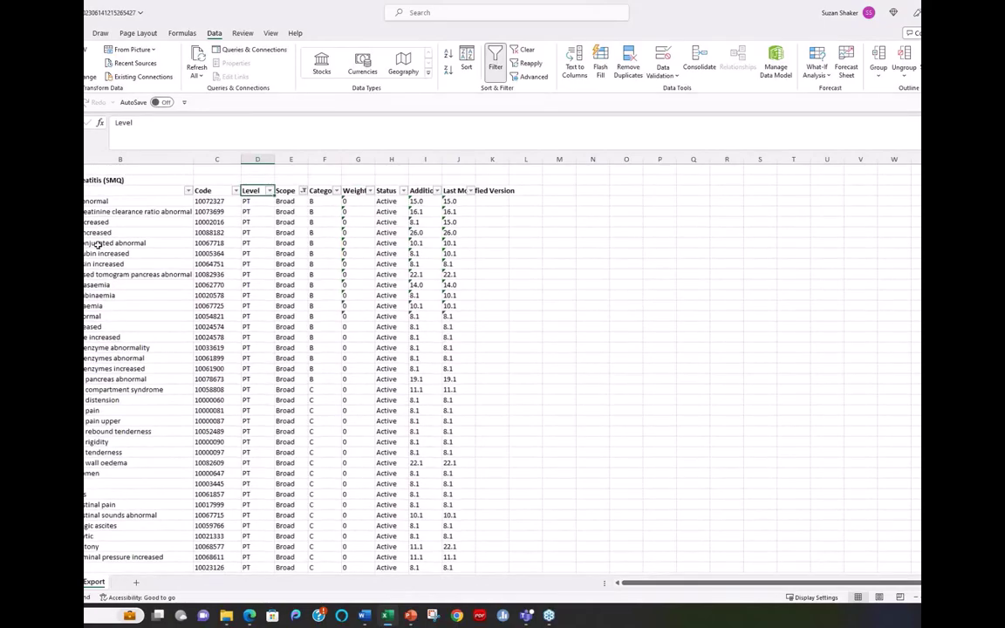
- View the available filter values of the Category, Weight and Status columns without applying any
click(337, 192)
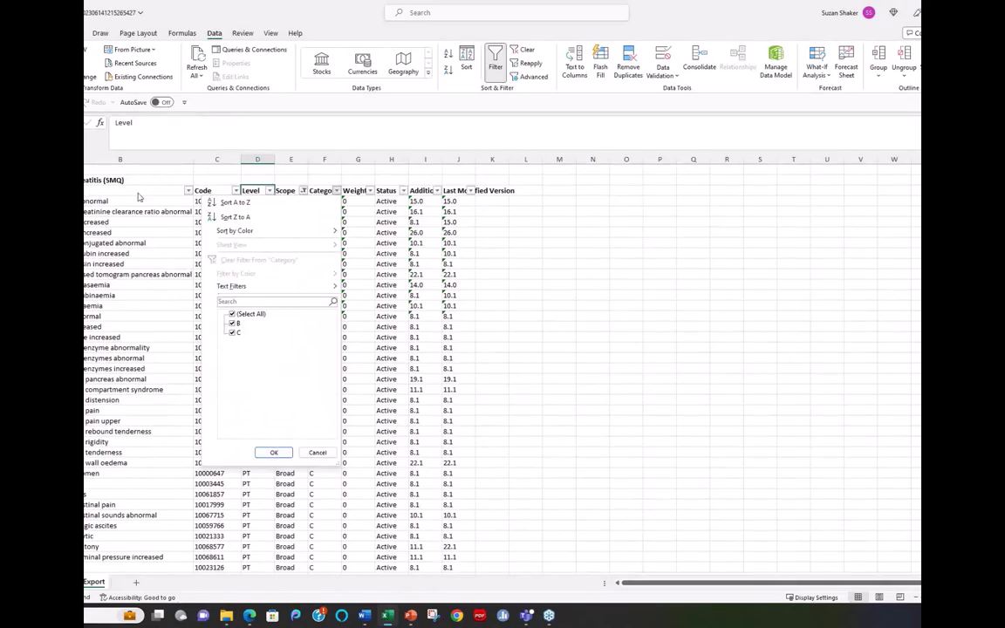
click(318, 453)
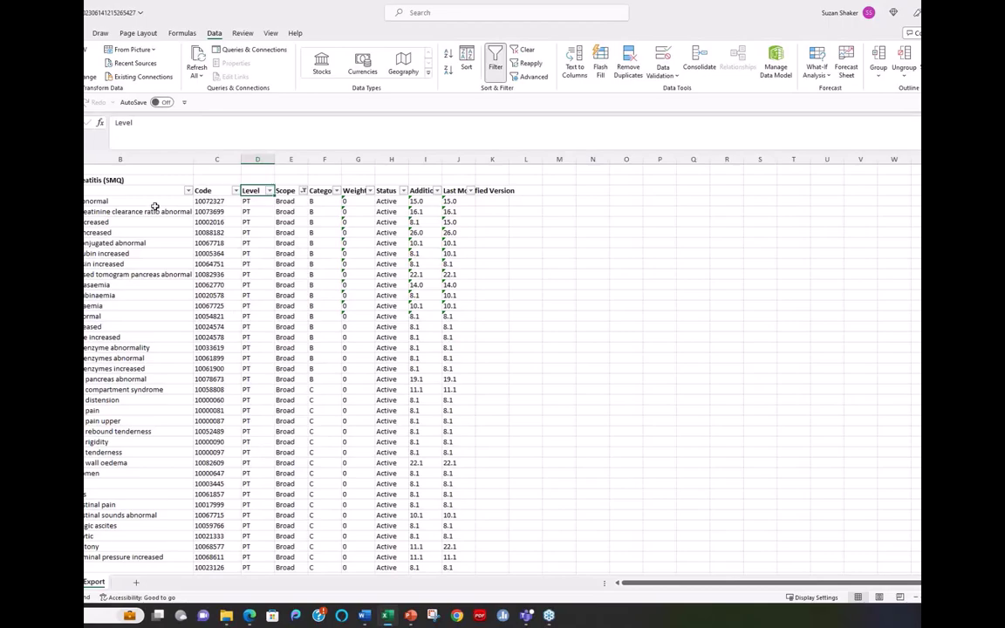
click(370, 191)
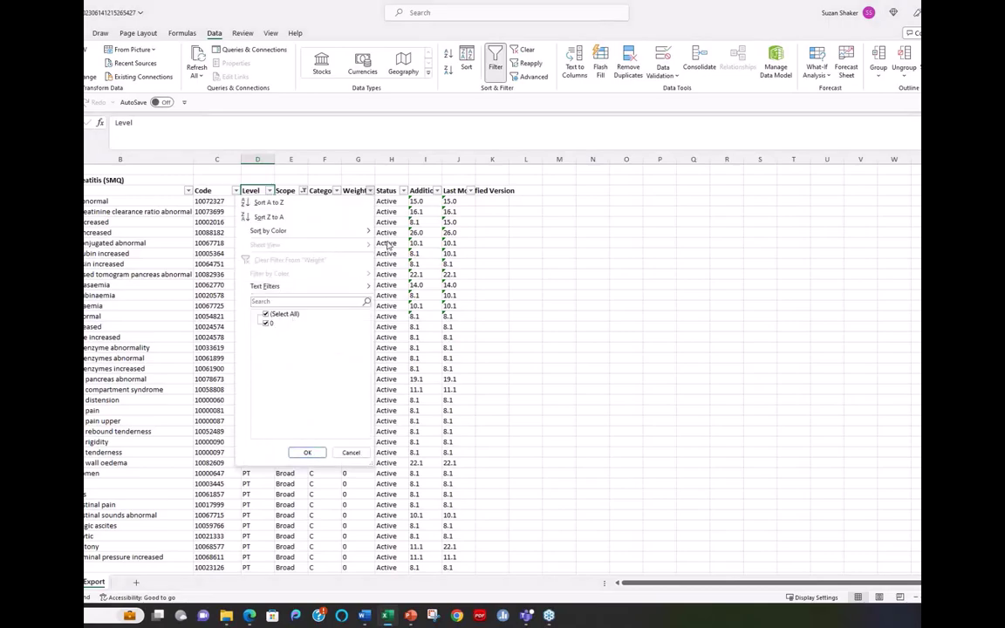
key(Escape)
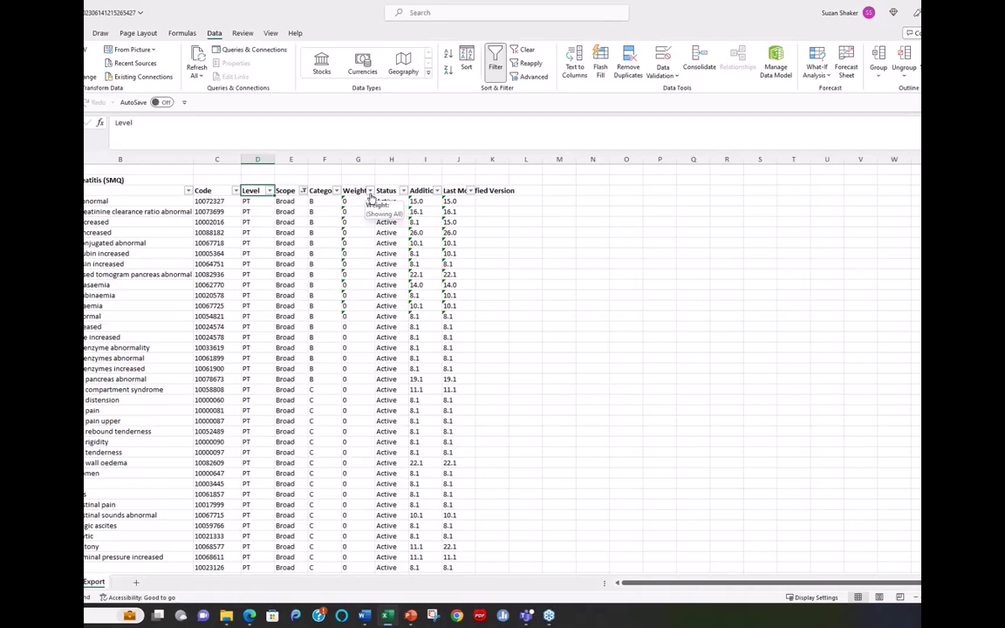
click(404, 190)
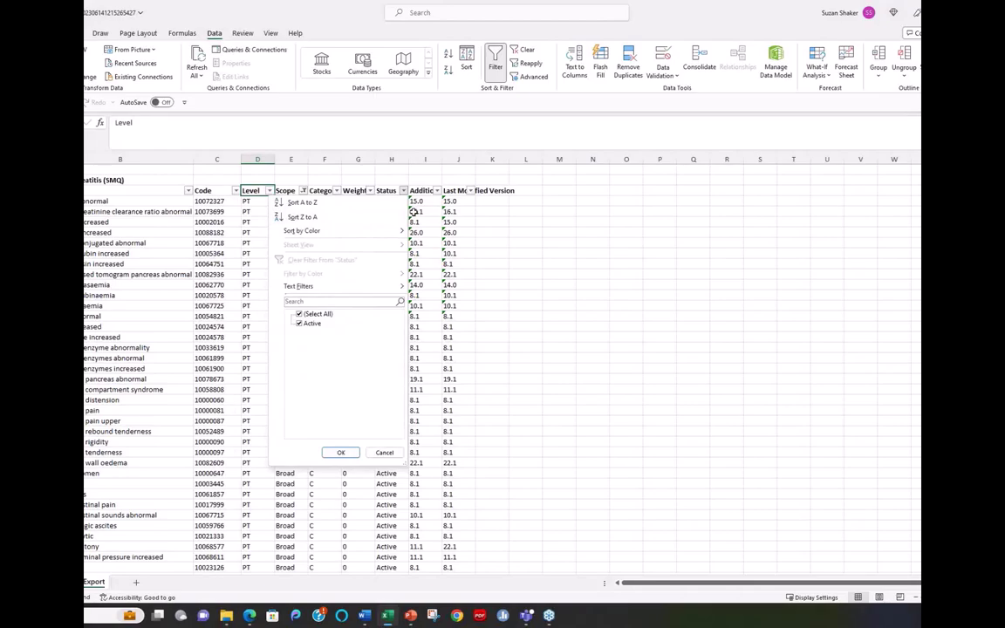
click(381, 203)
- Show both Broad and Narrow scopes again and view the filter values of the Status column
click(303, 190)
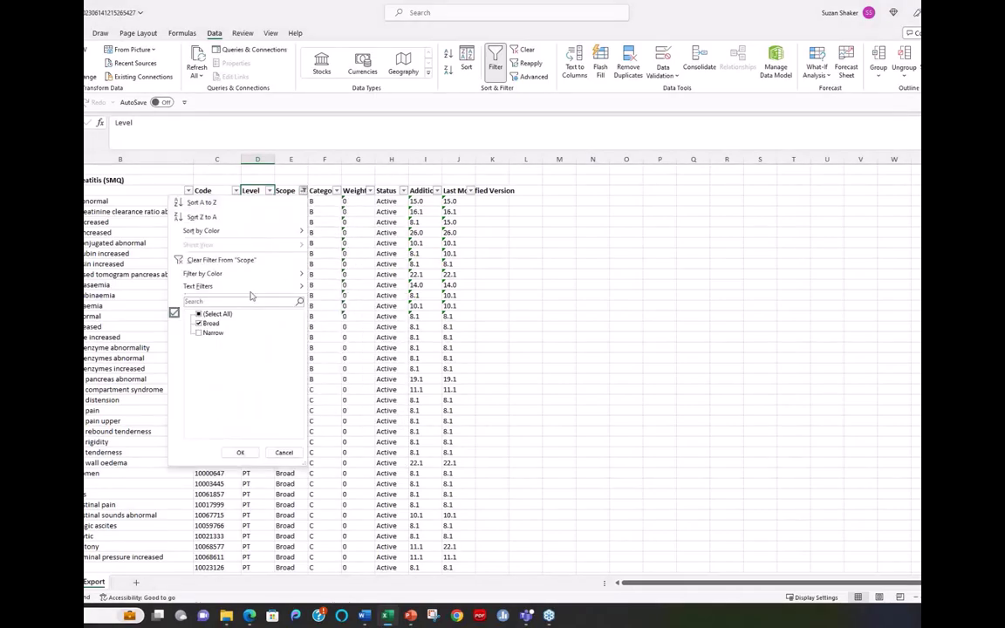
click(240, 452)
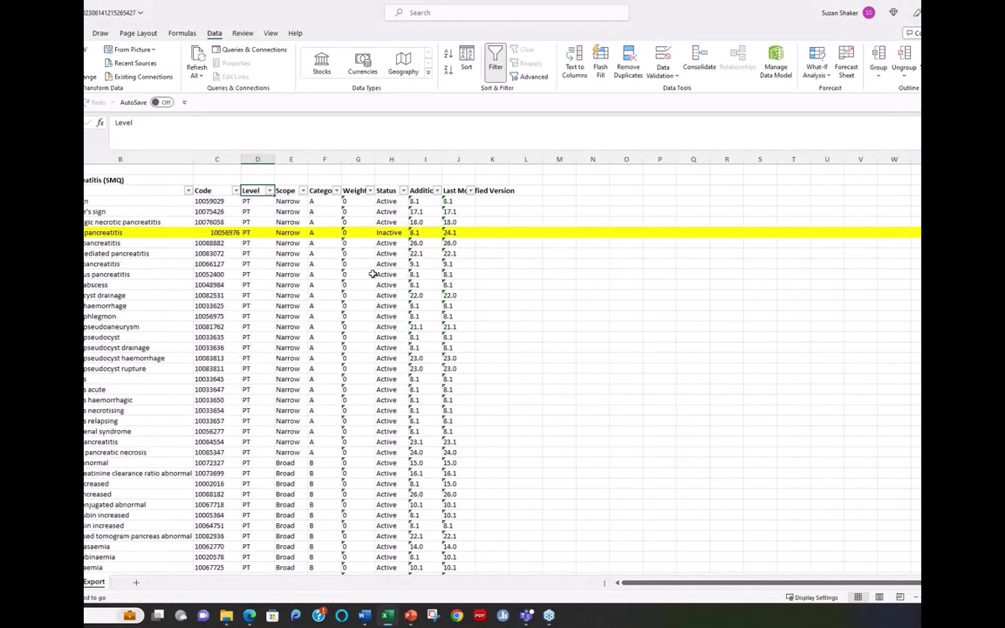
click(404, 191)
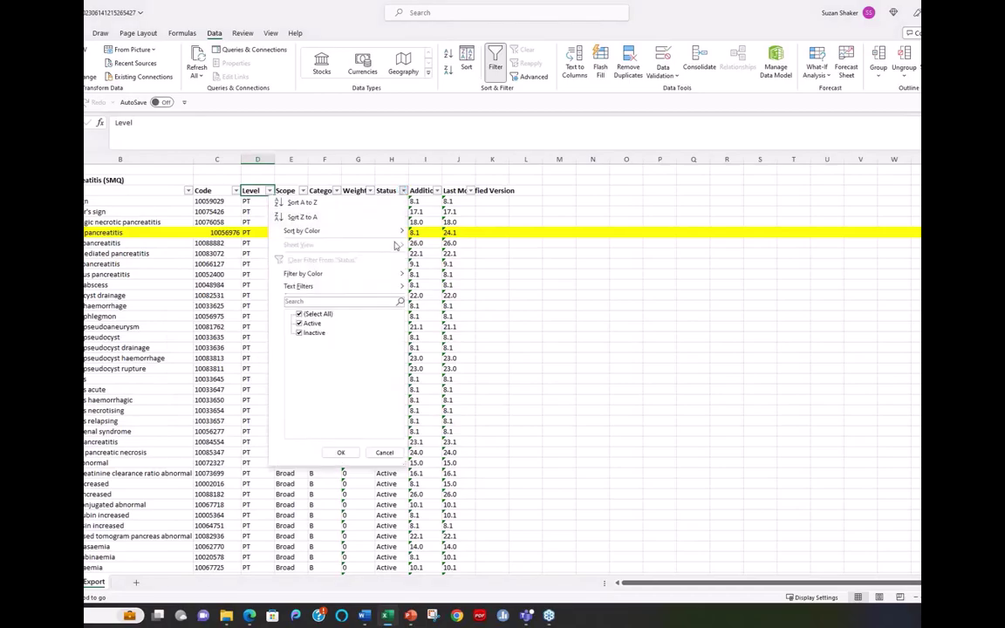
key(Escape)
- Widen the Addition Version and Last Modified Version columns to show their full headers, and look through the list
drag(442, 158, 572, 158)
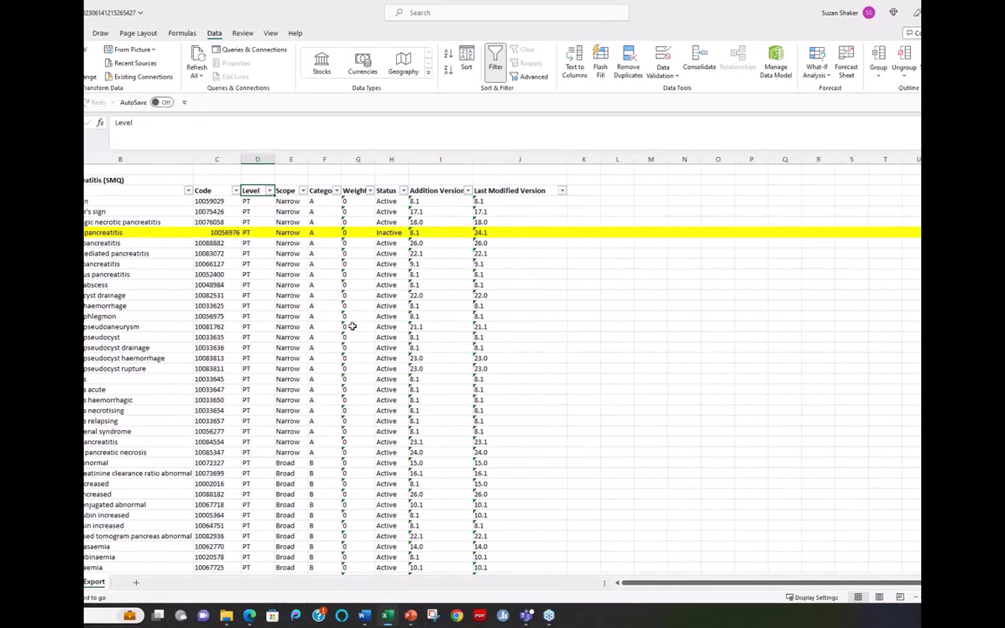
scroll(352, 328, down, 15)
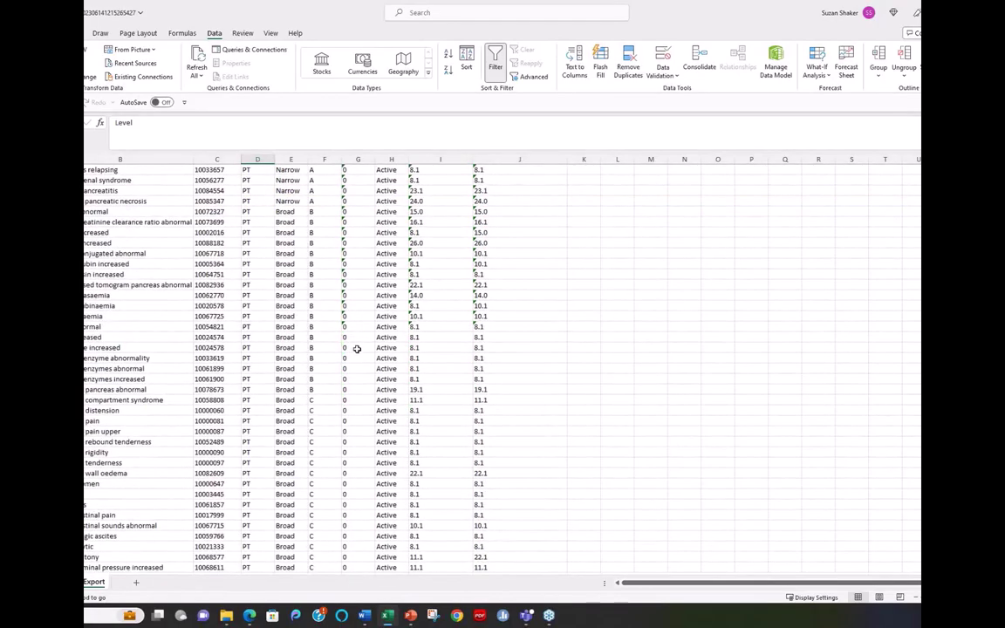
scroll(357, 352, up, 15)
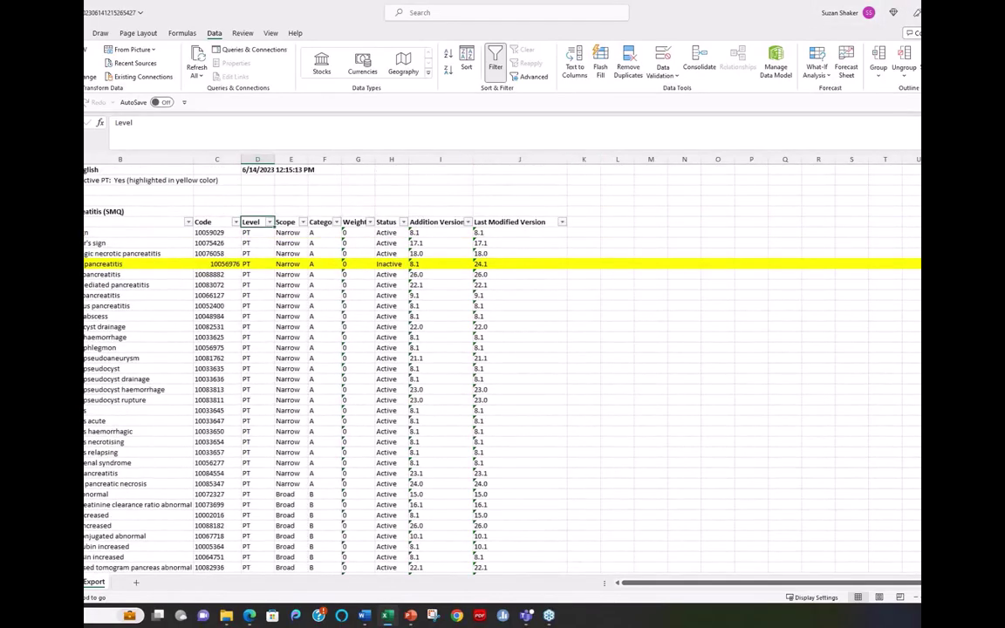
- Switch to the MedDRA Browser and expand the Hepatic disorders SMQ in the hierarchy down to the terms of its severe-events-only sub-SMQ
mouse_move(250, 618)
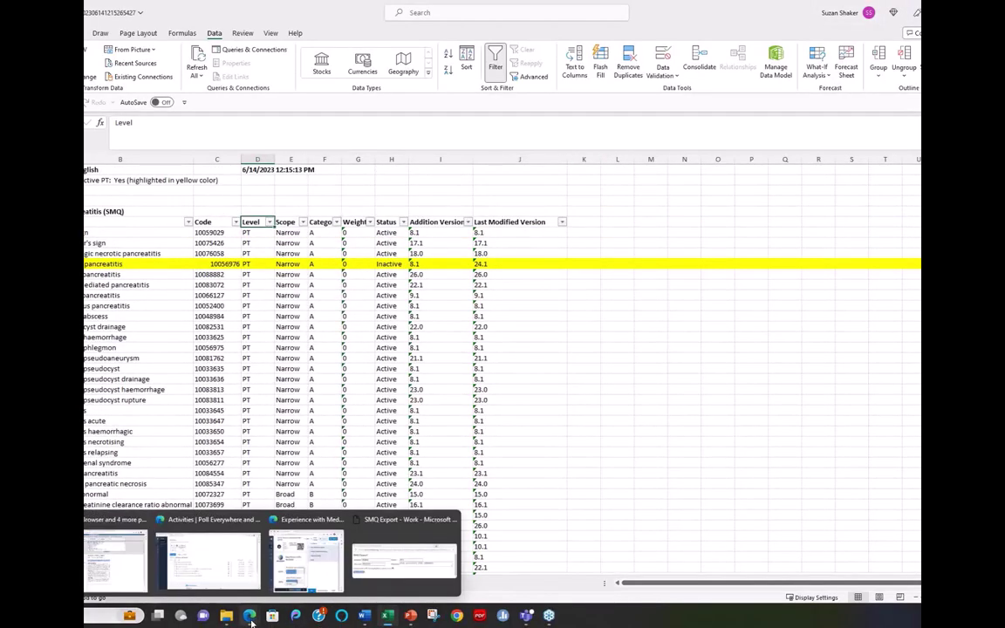
click(115, 558)
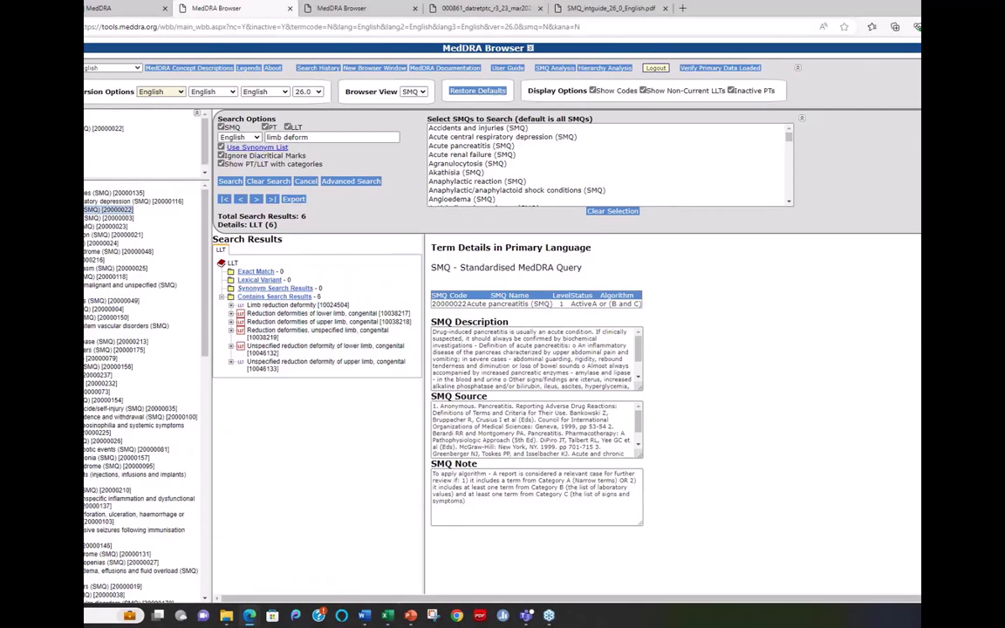
scroll(140, 349, down, 5)
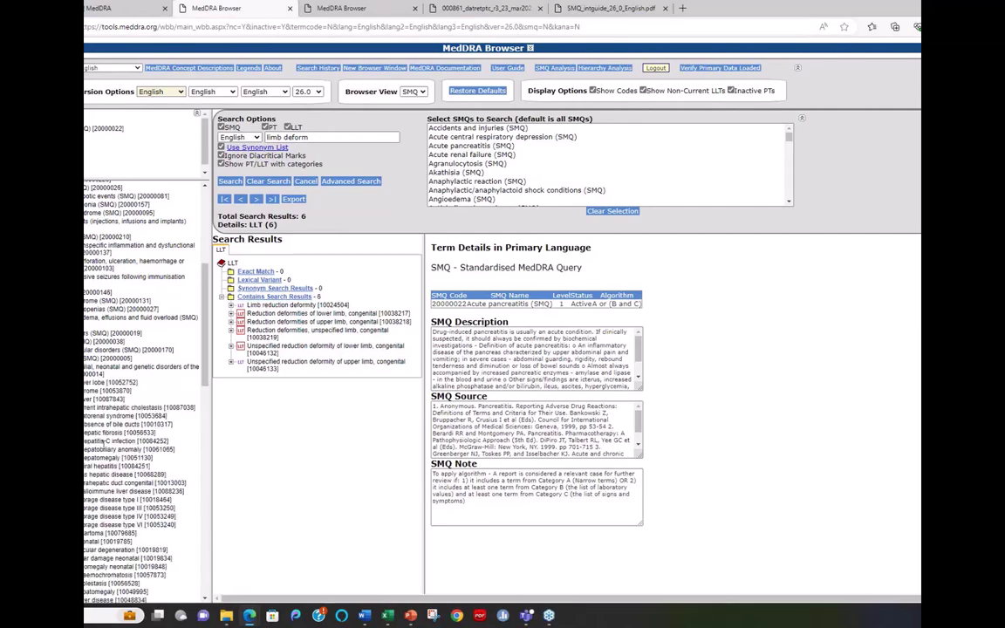
scroll(103, 442, down, 3)
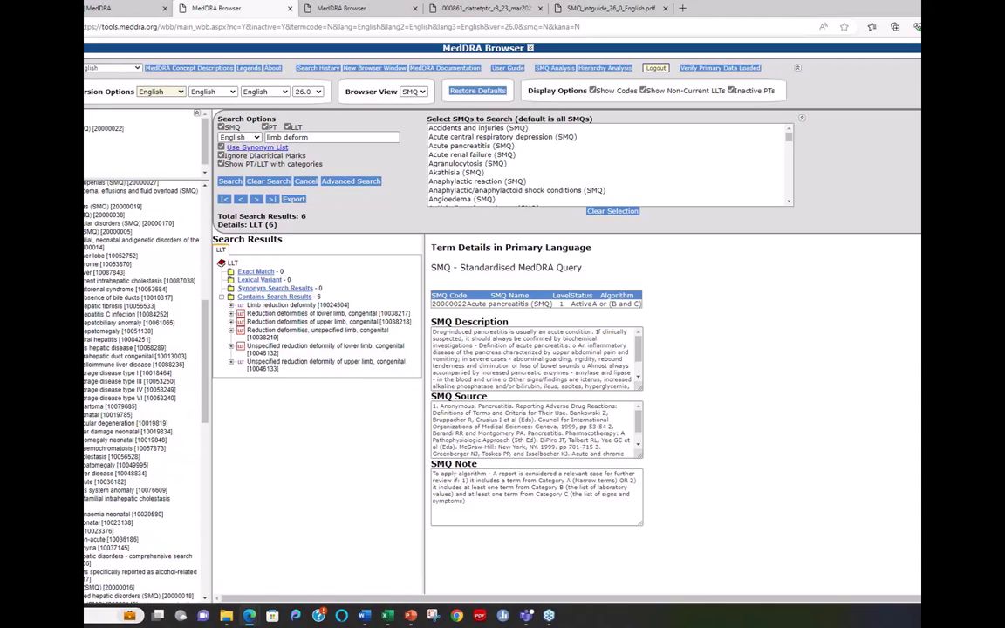
scroll(140, 392, down, 5)
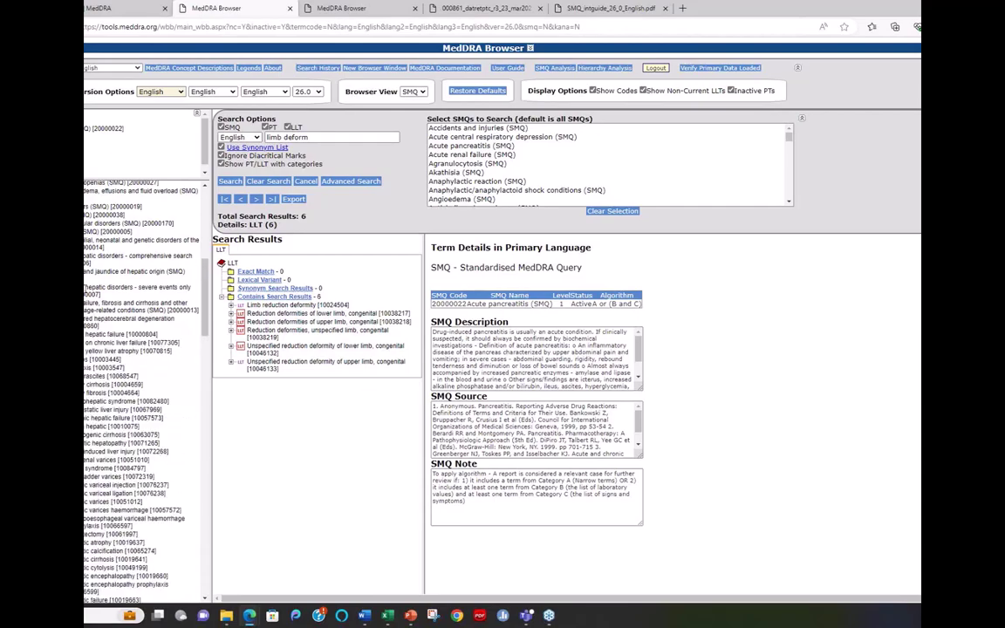
right_click(86, 295)
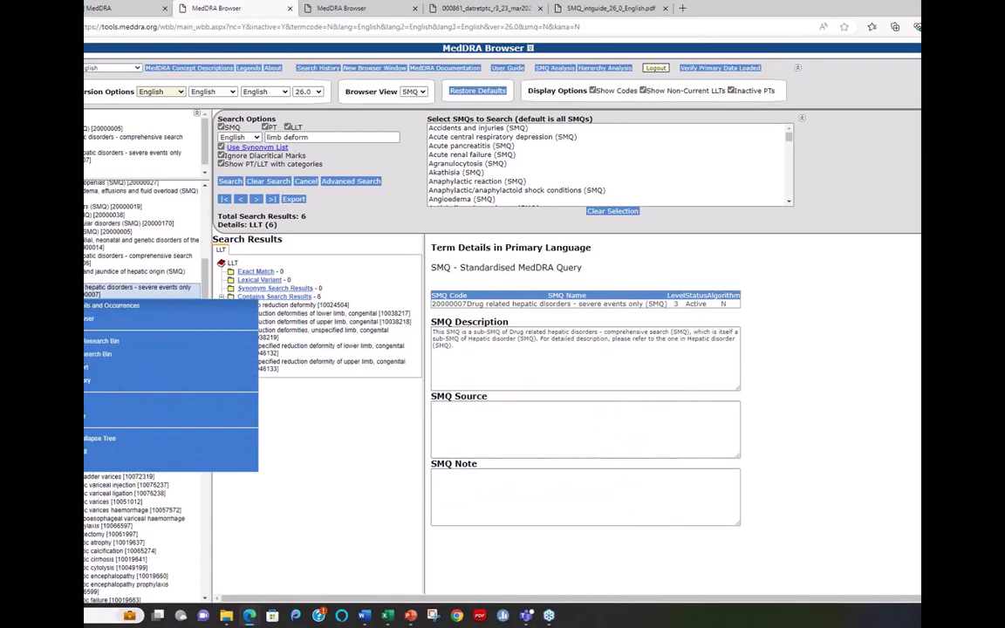
key(Escape)
- Export the Hepatic disorders SMQ in English and open the exported workbook in Excel
right_click(96, 231)
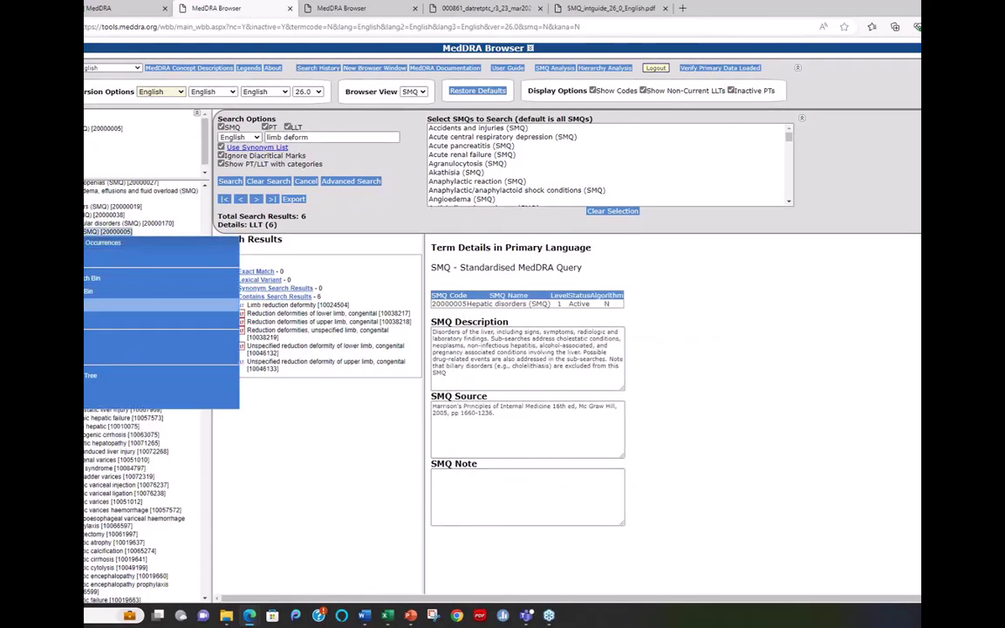
click(157, 305)
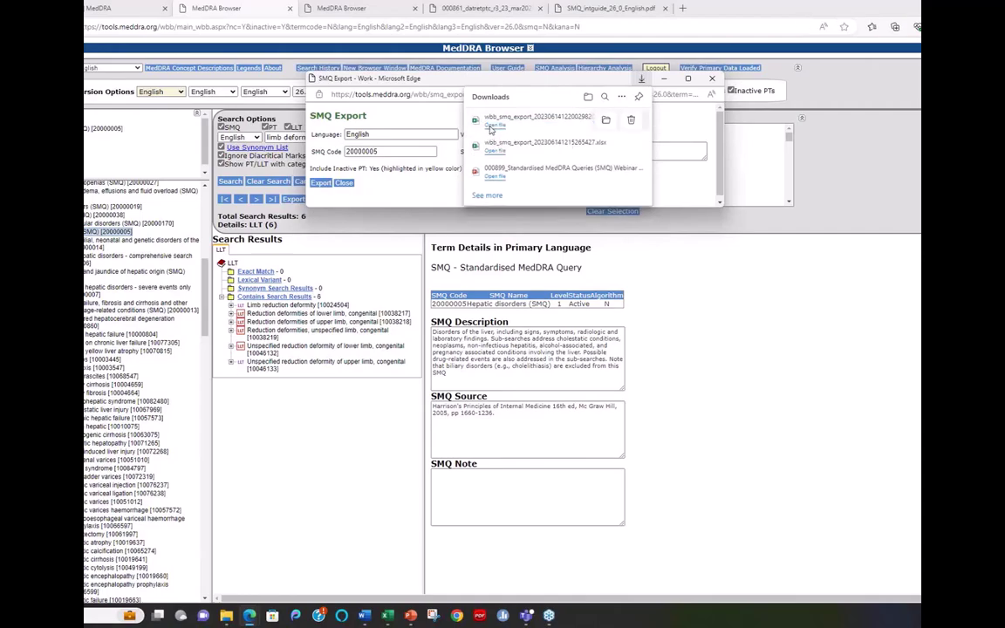
click(490, 129)
click(346, 199)
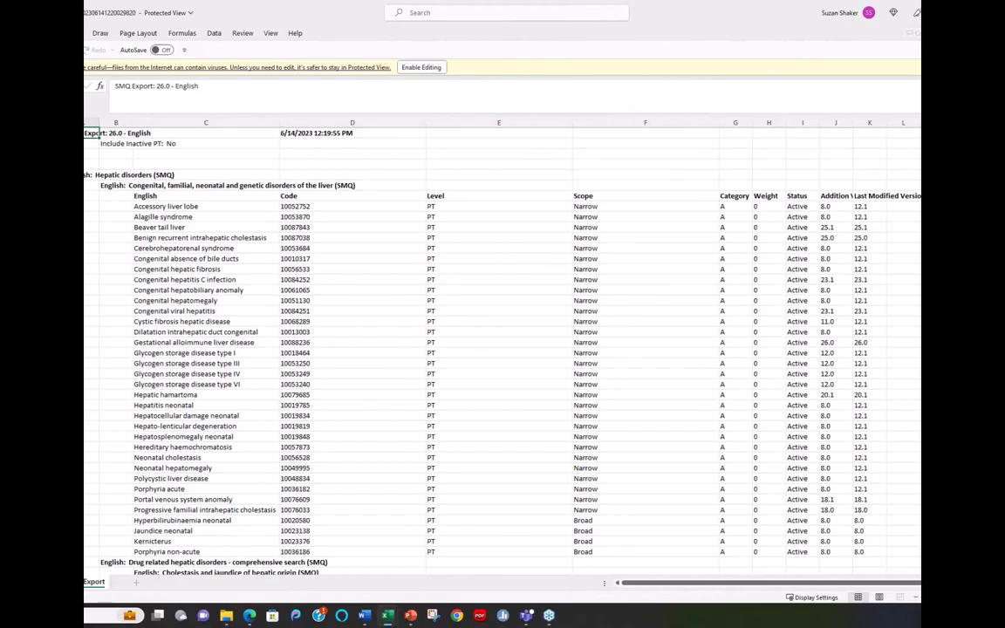
- Look through the exported Hepatic disorders workbook to examine how the sub-SMQs and their terms are arranged by level
scroll(135, 253, down, 4)
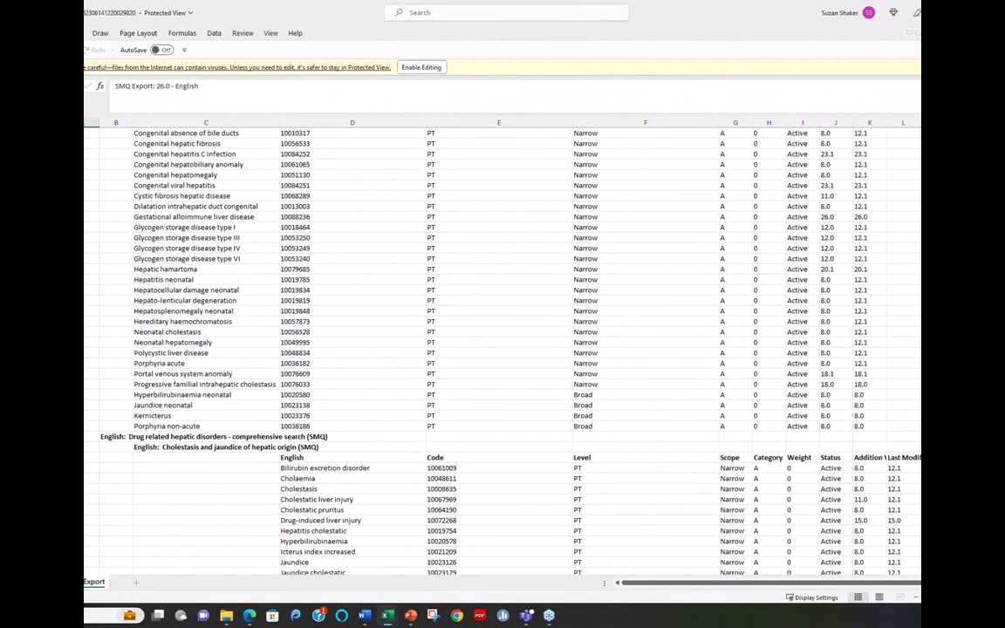
scroll(192, 332, down, 2)
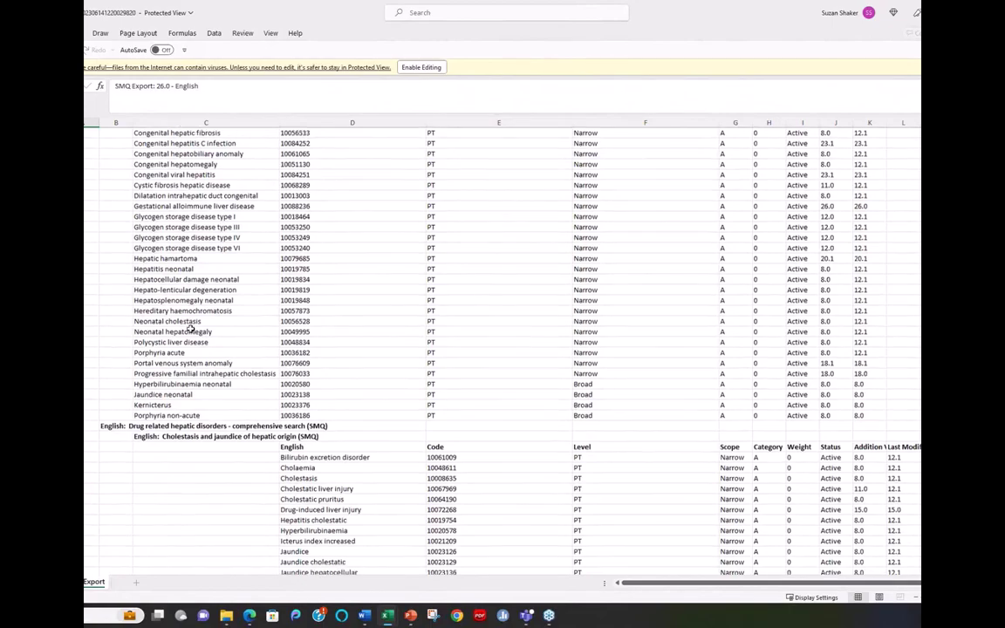
scroll(202, 332, up, 3)
scroll(205, 331, up, 3)
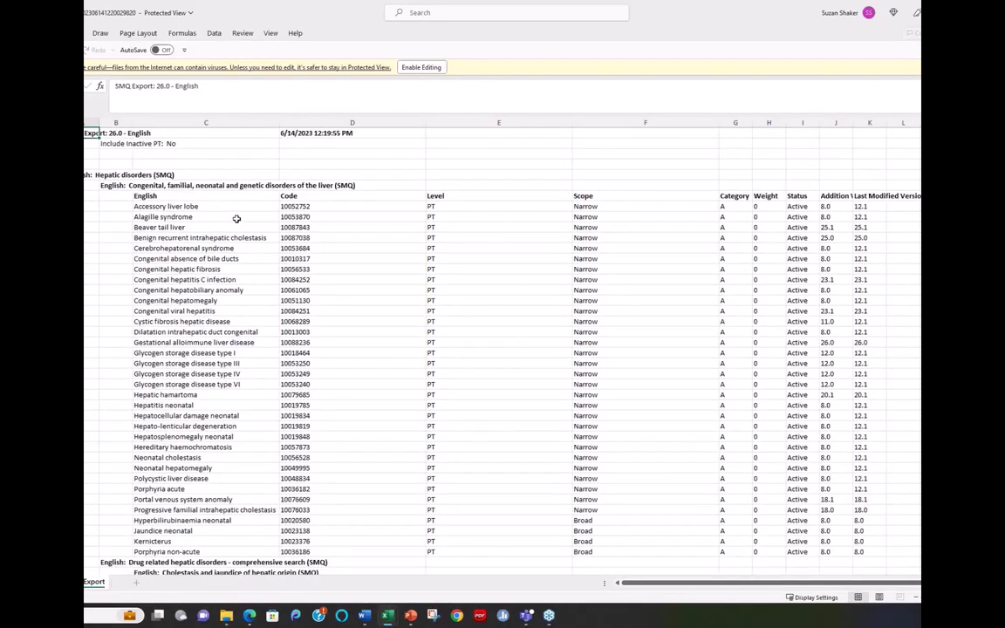
scroll(258, 257, down, 3)
scroll(262, 257, down, 5)
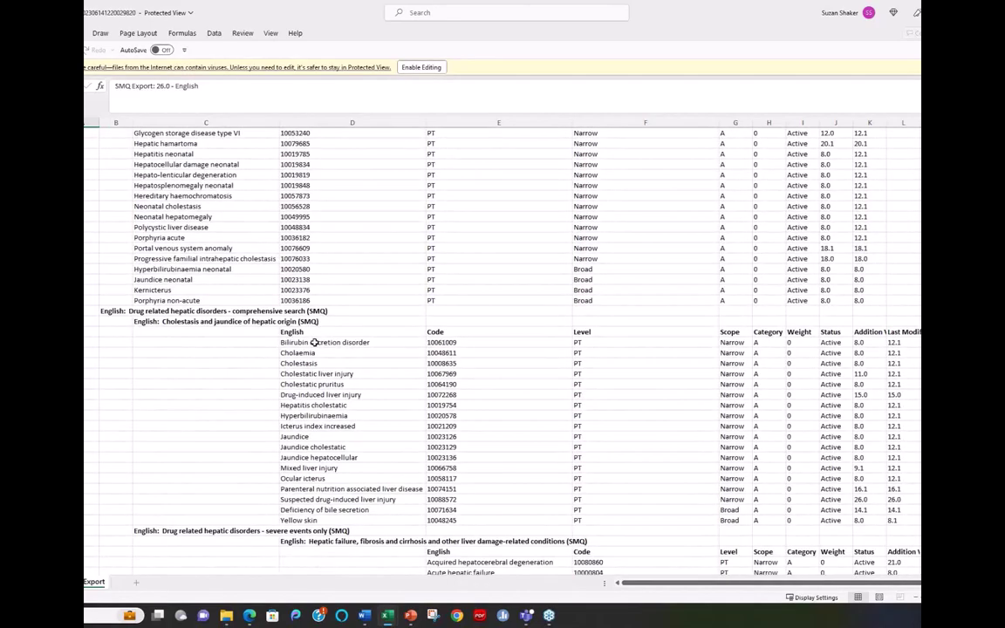
scroll(334, 328, down, 4)
scroll(341, 342, down, 7)
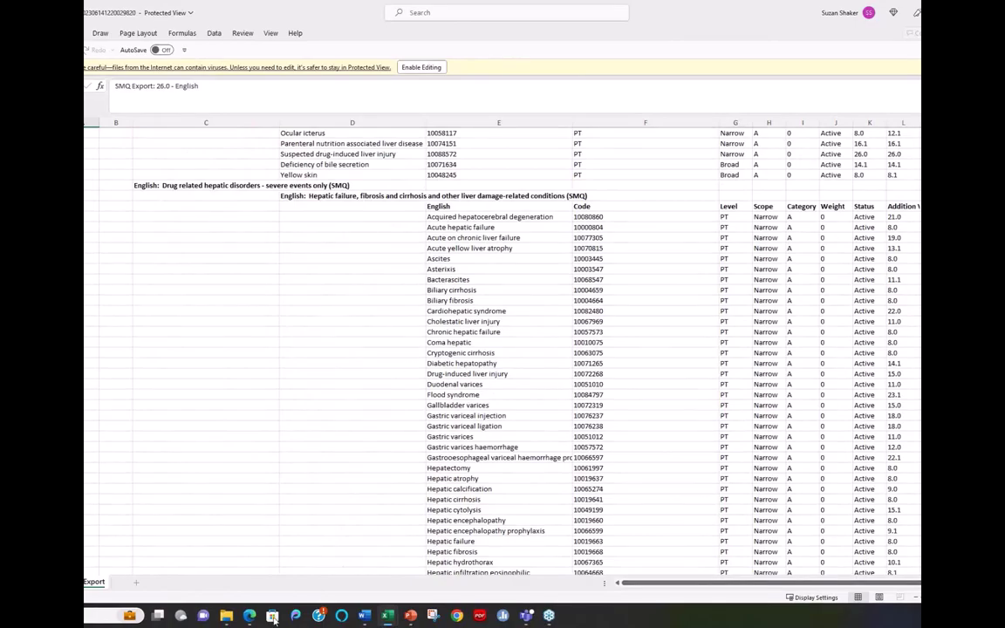
- Switch back to the MedDRA Browser and look through the remaining terms and sub-SMQs of the expanded Hepatic disorders SMQ
mouse_move(249, 621)
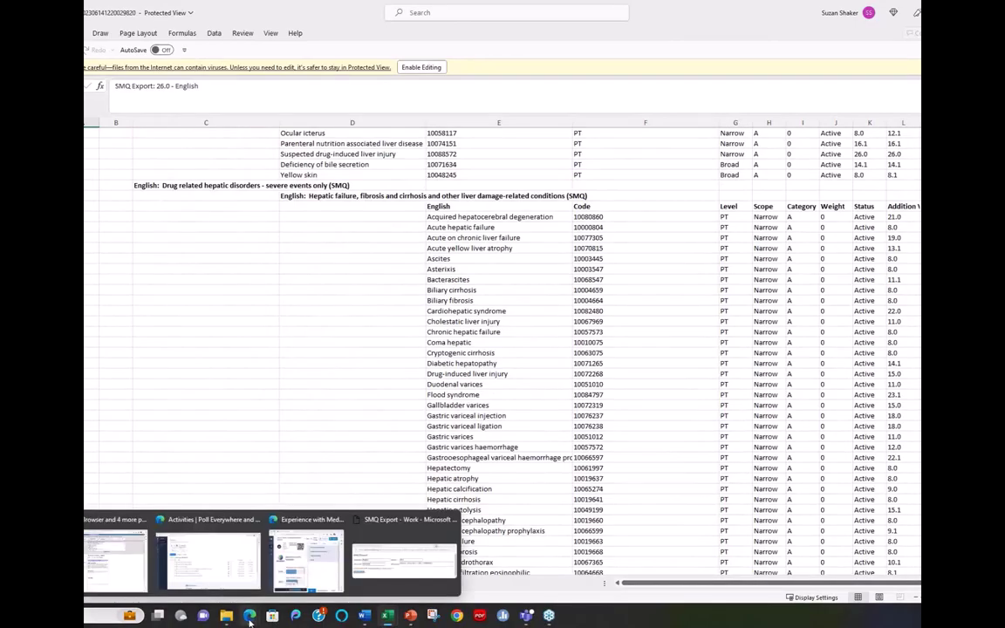
click(117, 559)
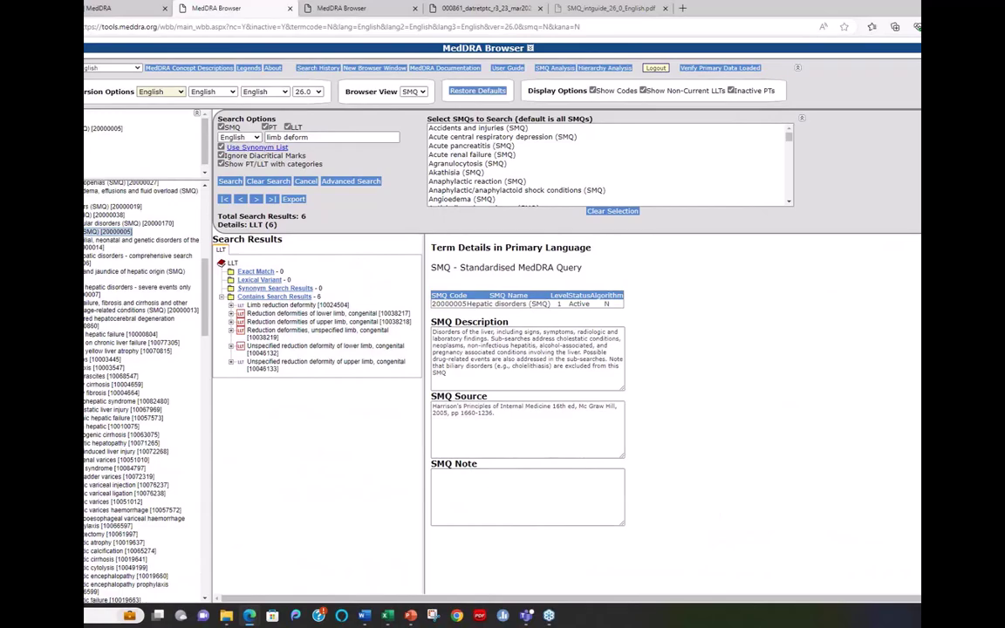
scroll(91, 306, down, 2)
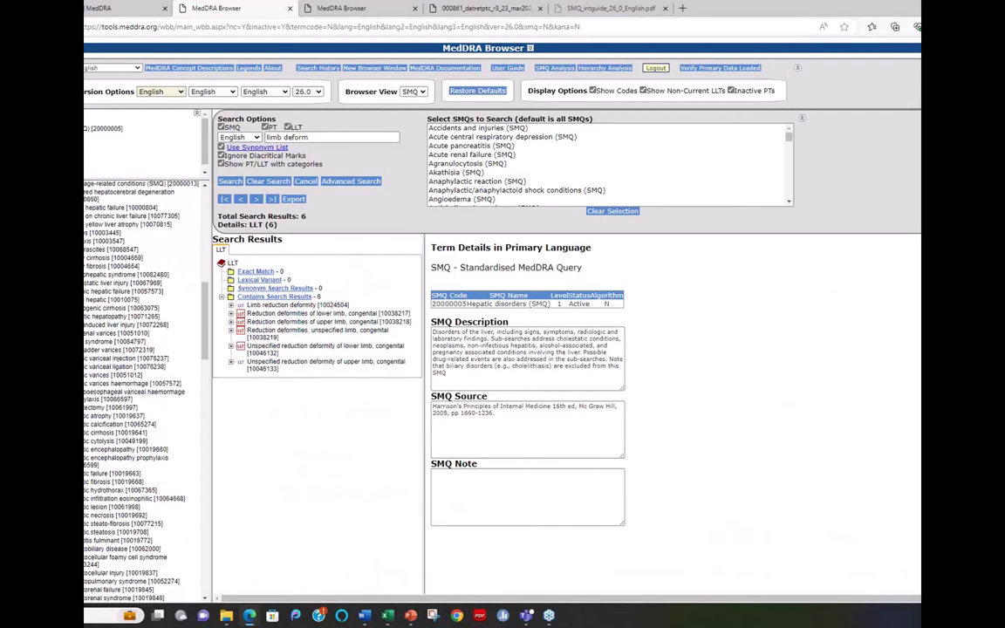
scroll(131, 349, down, 10)
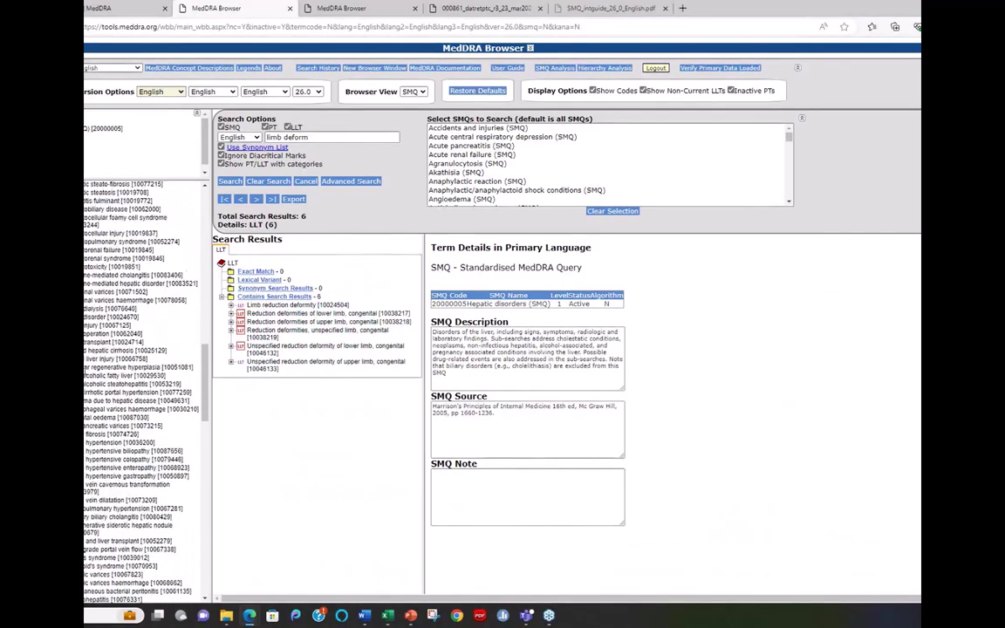
scroll(140, 384, down, 3)
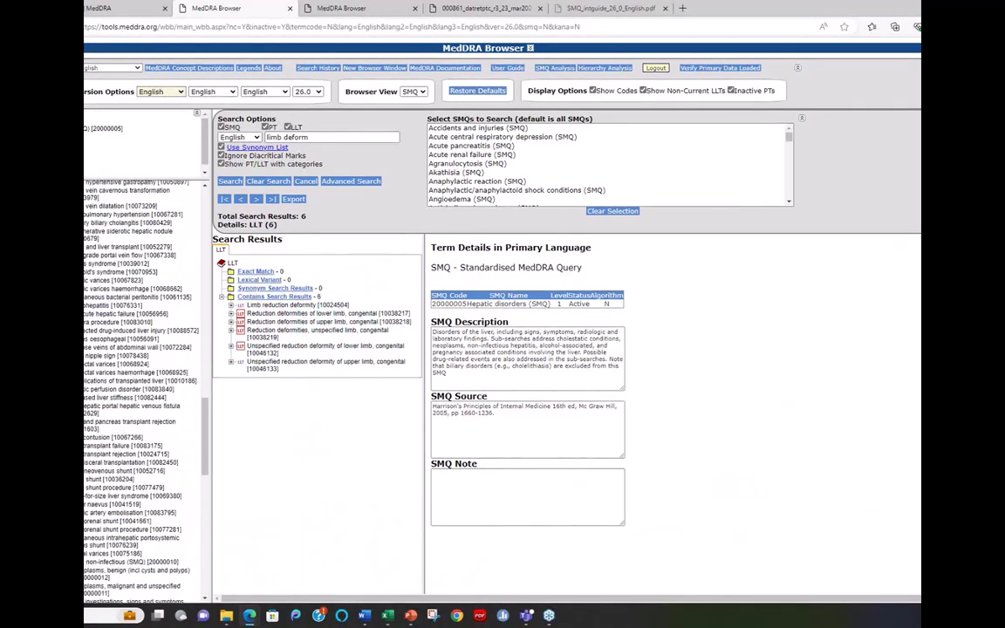
scroll(83, 372, down, 1)
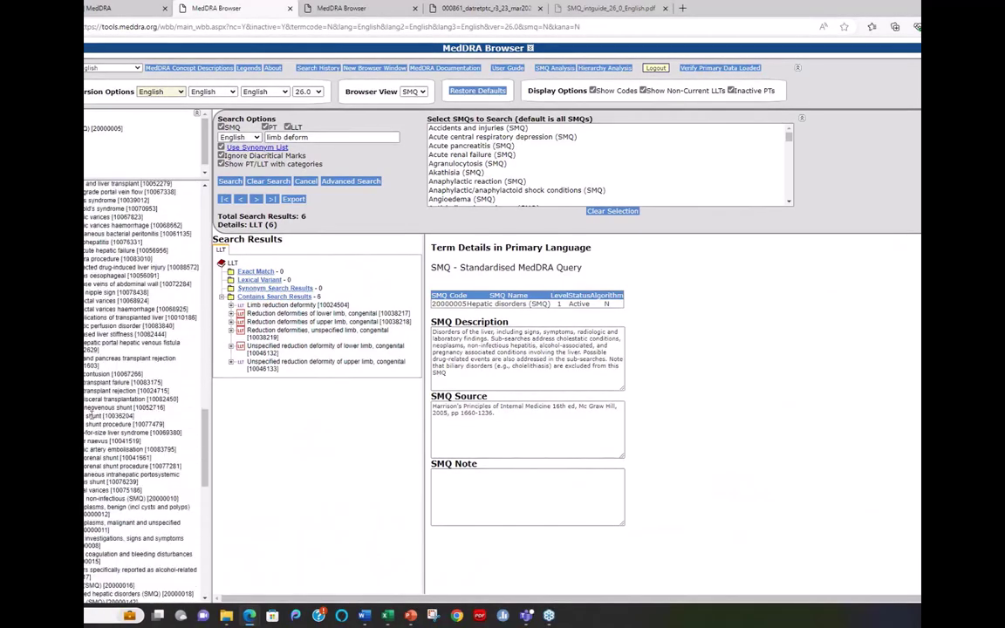
- View the SMQ legend explaining the scope, category and status icons, compare it with the hierarchy, and close it
click(253, 68)
drag(841, 17, 518, 118)
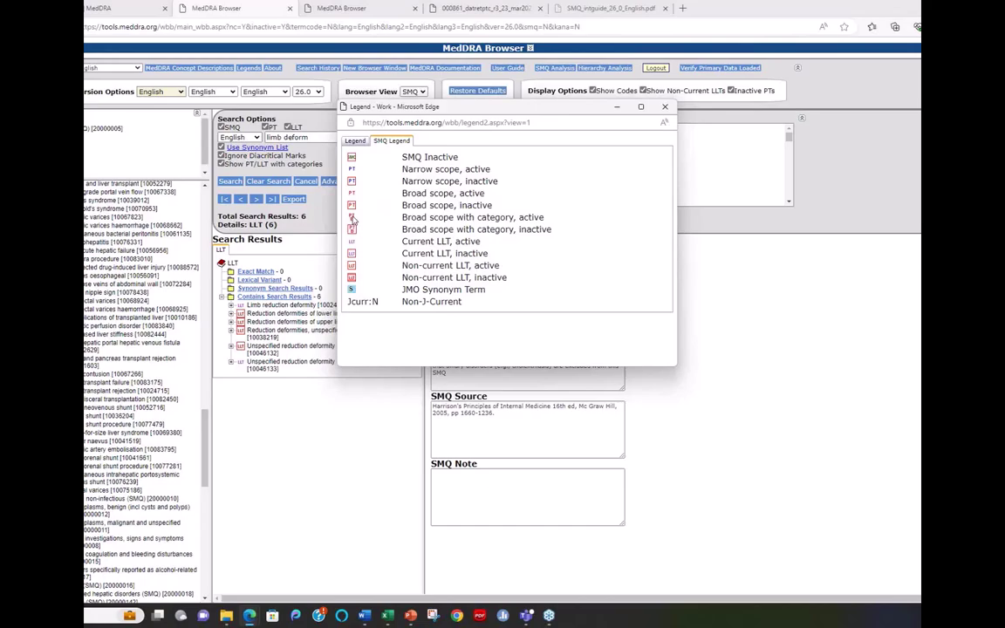
key(ctrl+w)
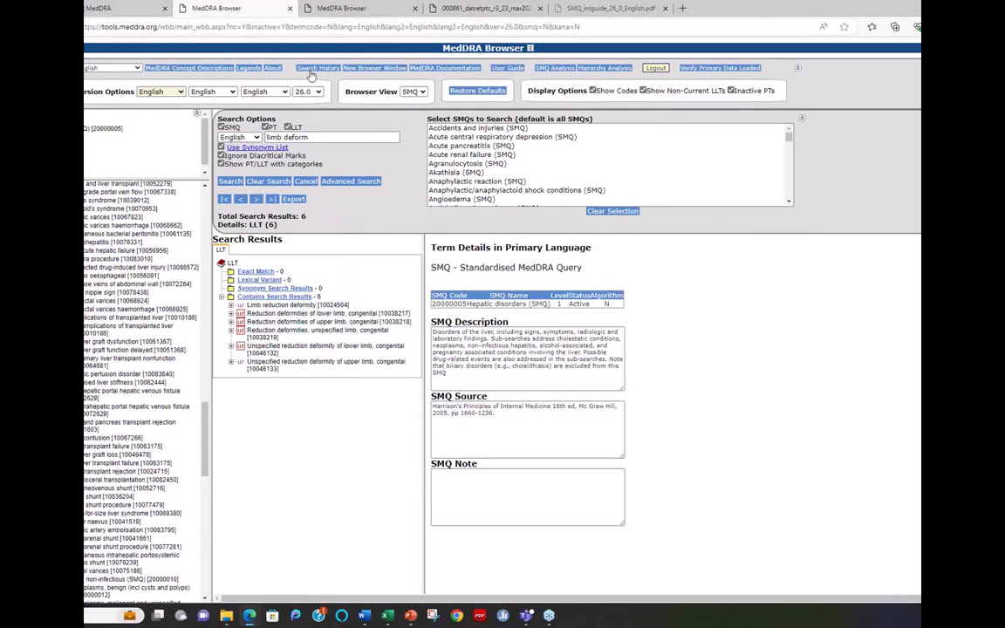
click(248, 68)
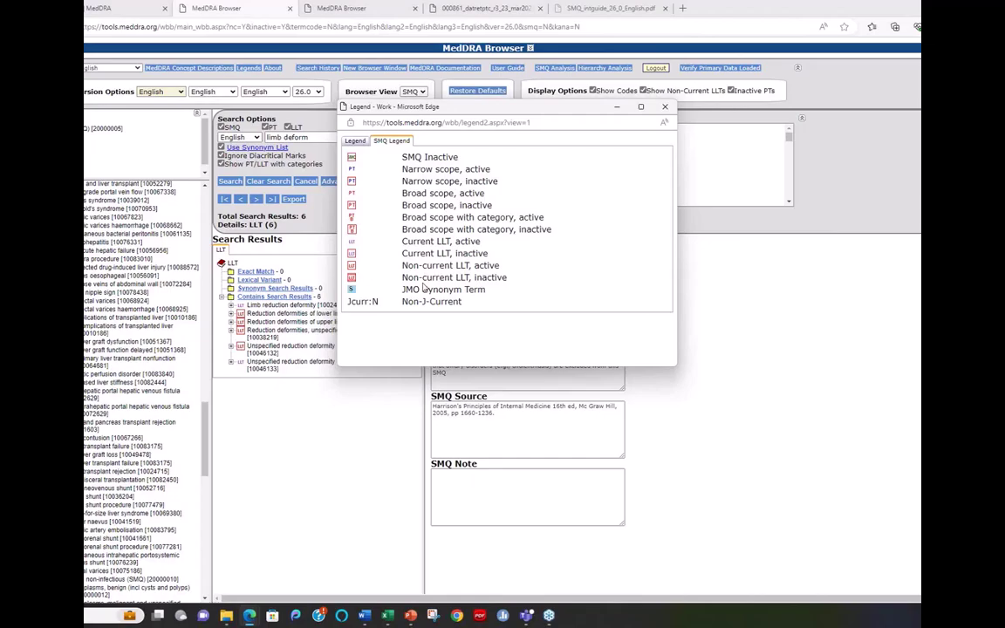
click(665, 107)
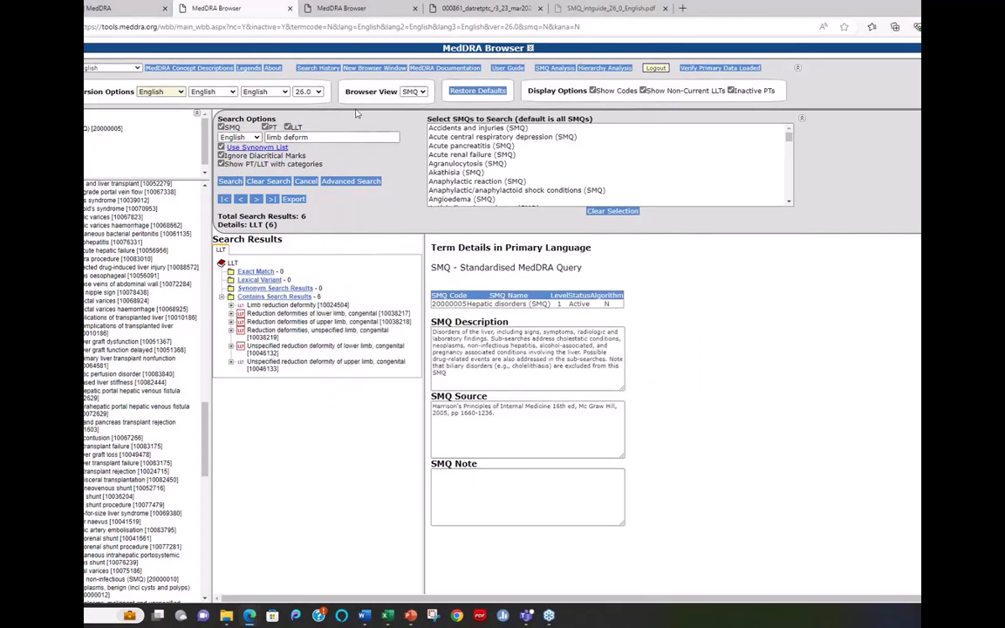
- Change the browser view to SOC and open the legend for its term icons
click(415, 92)
click(384, 102)
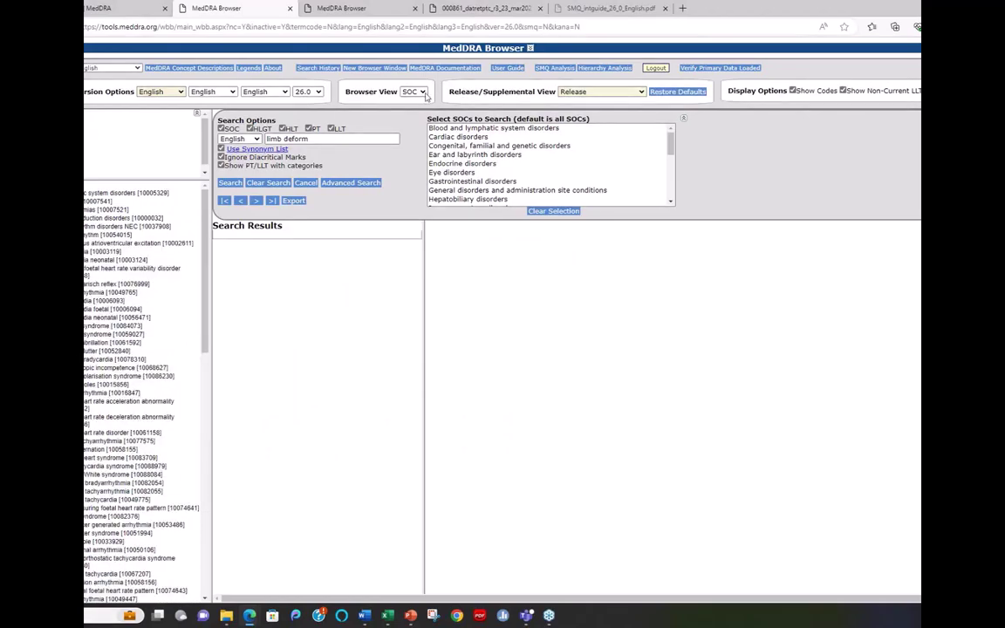
click(249, 70)
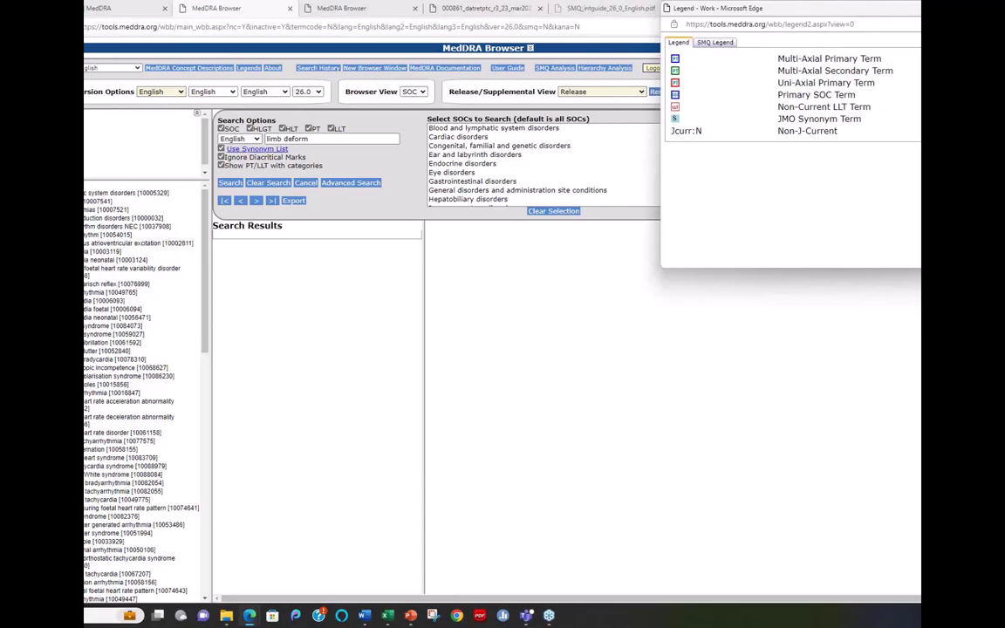
- View the details of Brugada syndrome and Anomalous atrioventricular excitation, and check their icons against the SOC legend before closing it
click(114, 334)
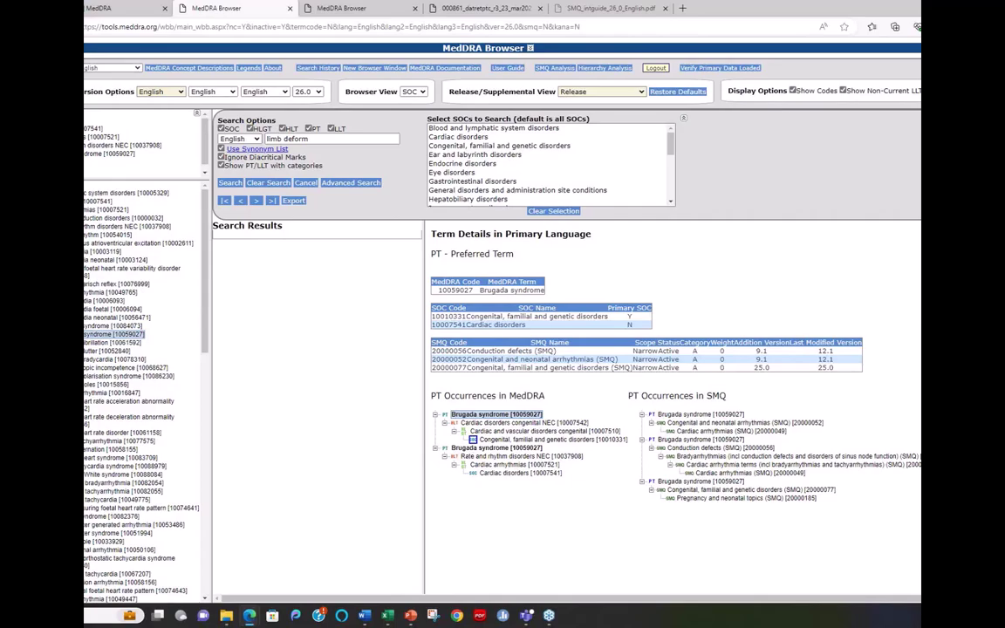
click(135, 242)
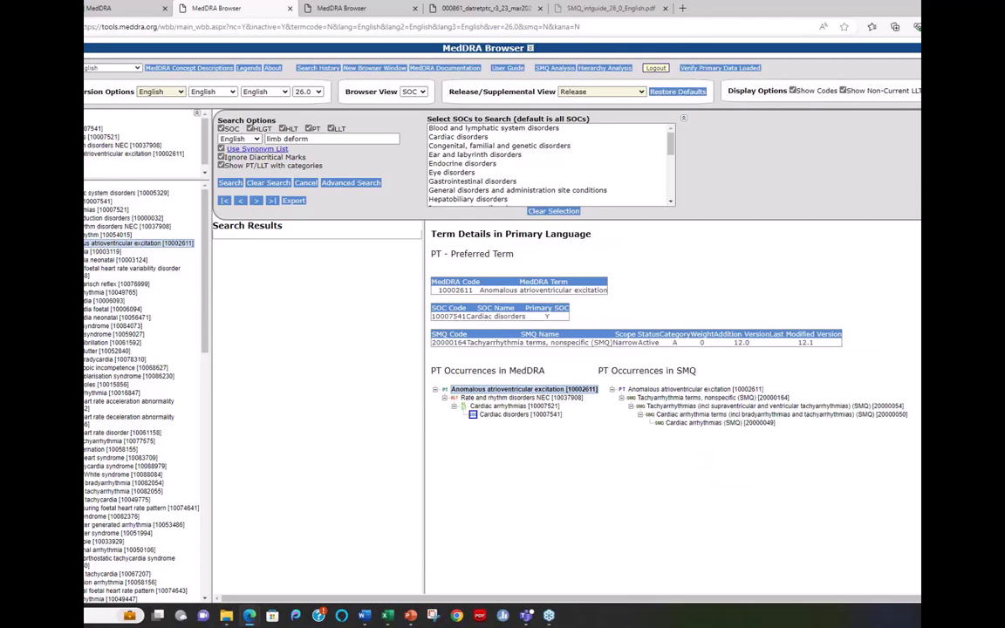
click(237, 67)
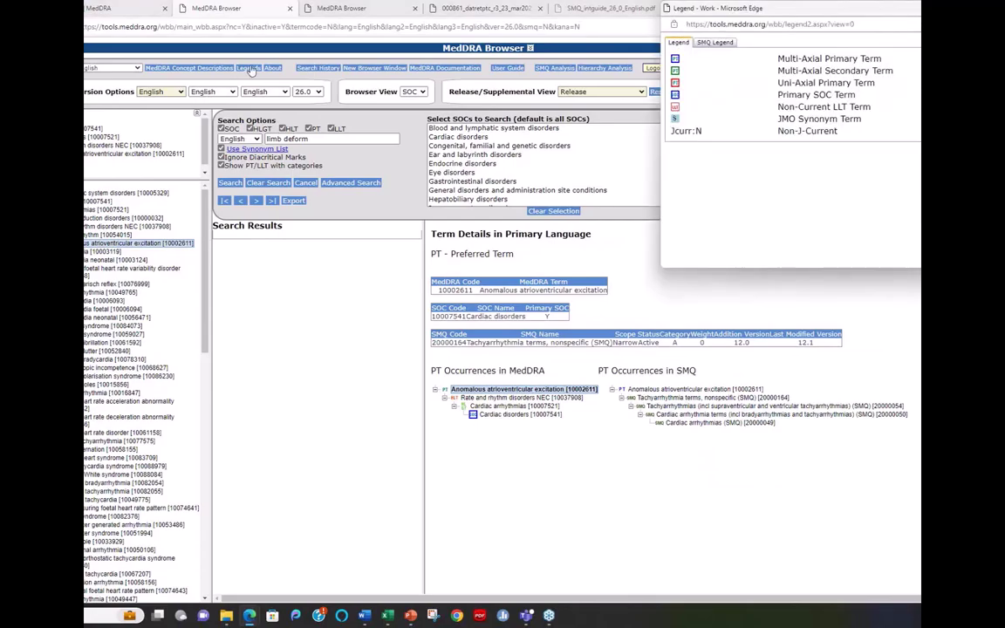
drag(765, 10, 410, 117)
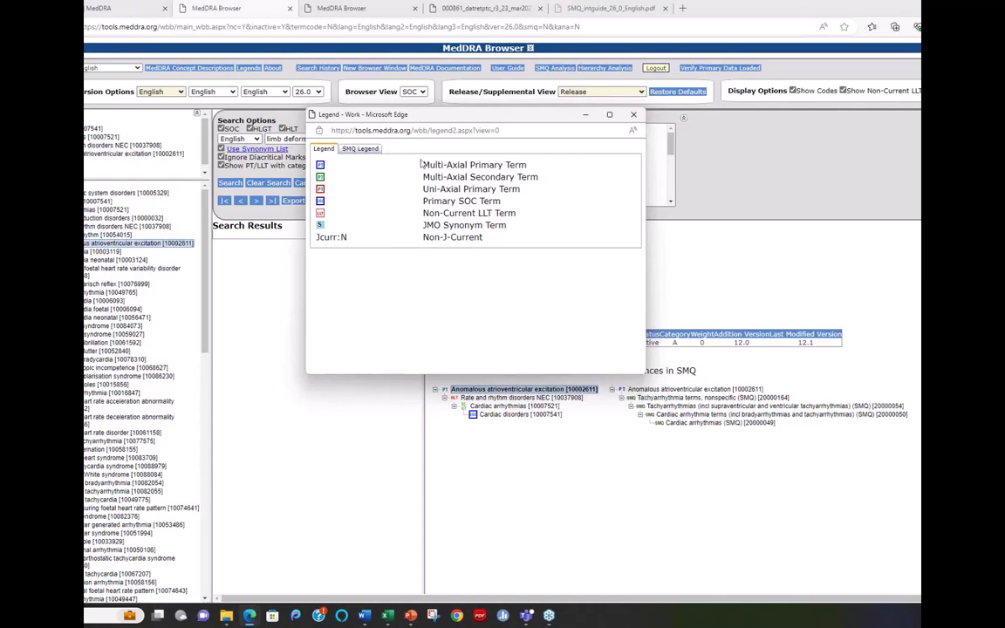
click(635, 116)
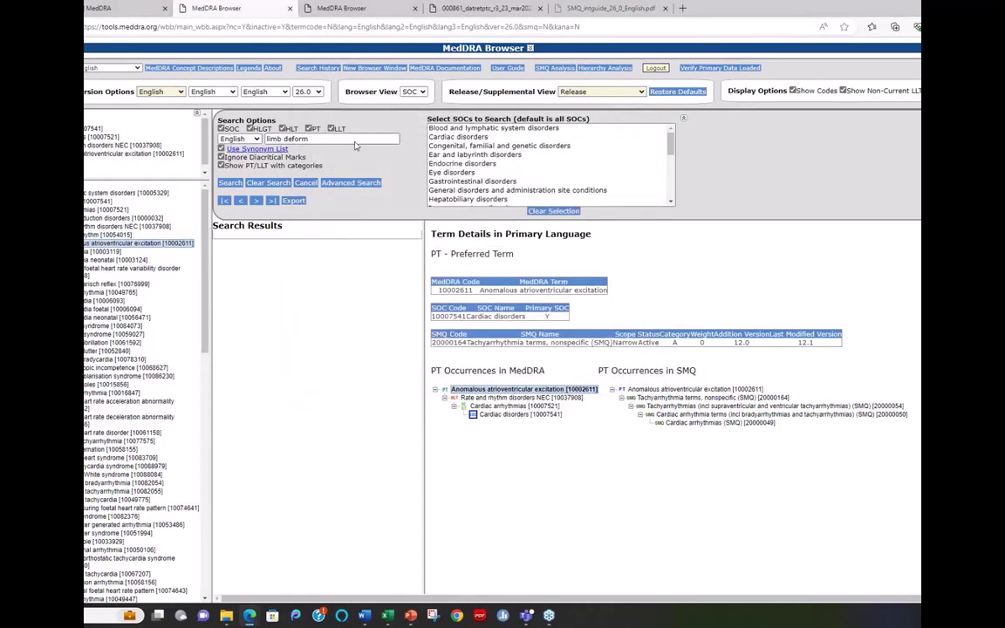
- Change the browser view back to SMQ, open SMQ Analysis and choose English as the language of the imported data
click(413, 92)
click(382, 104)
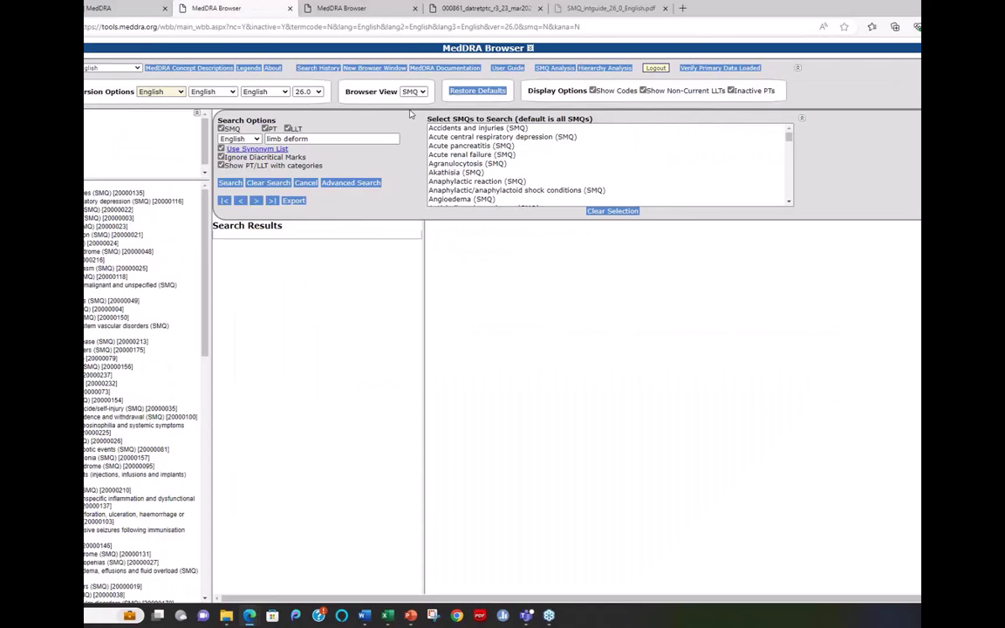
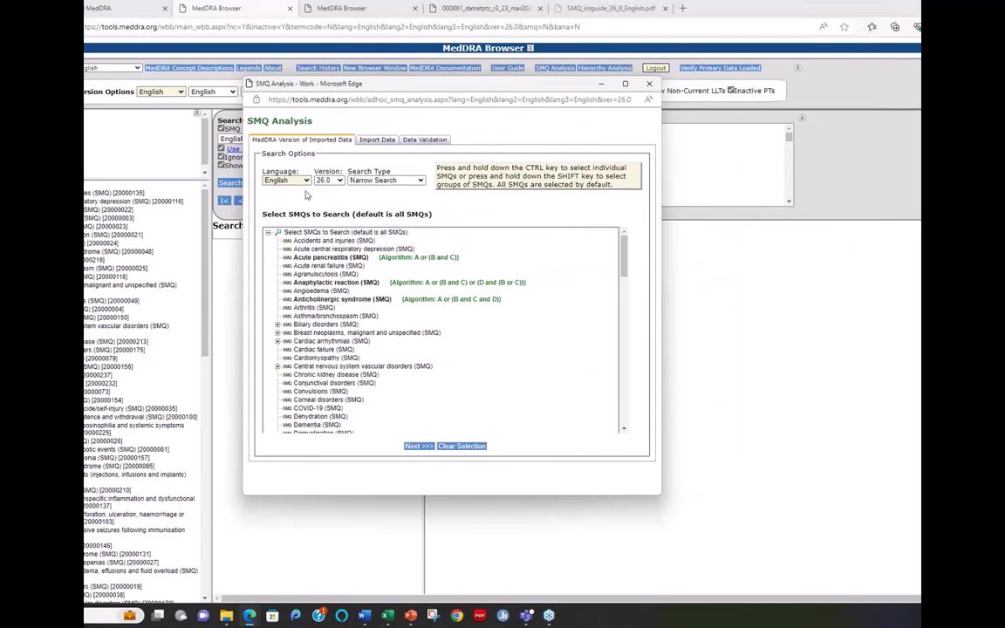
click(305, 180)
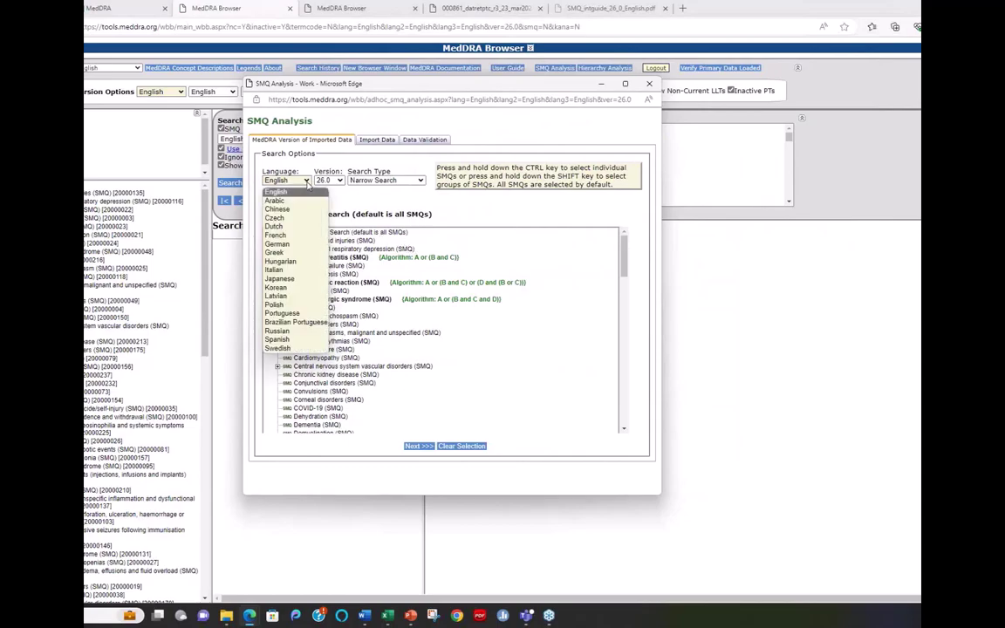
click(296, 193)
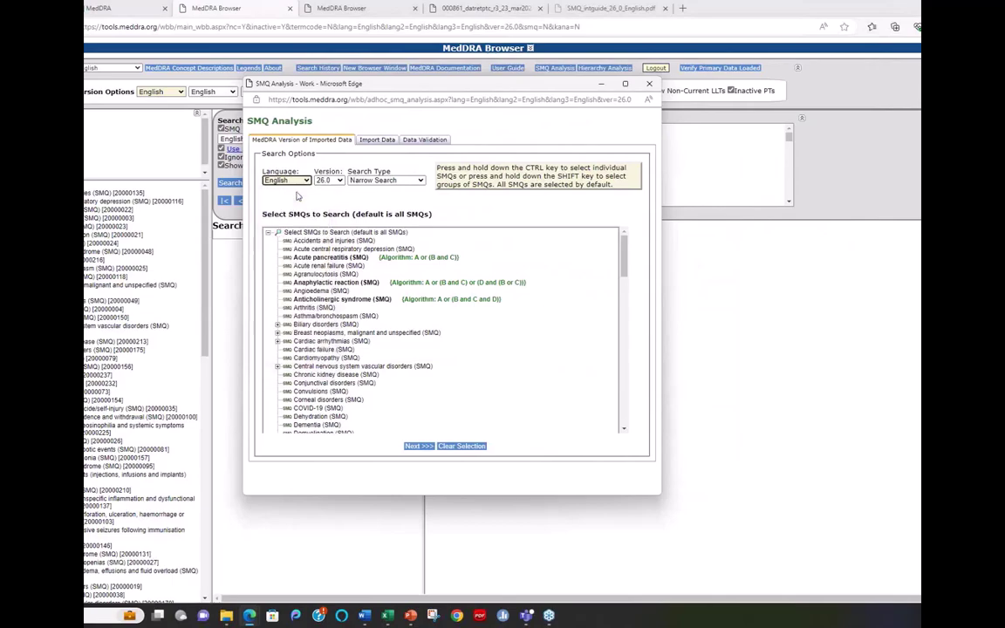
- Review the available MedDRA versions and search types for the imported data, leaving version 26.0 and Narrow Search selected
click(341, 182)
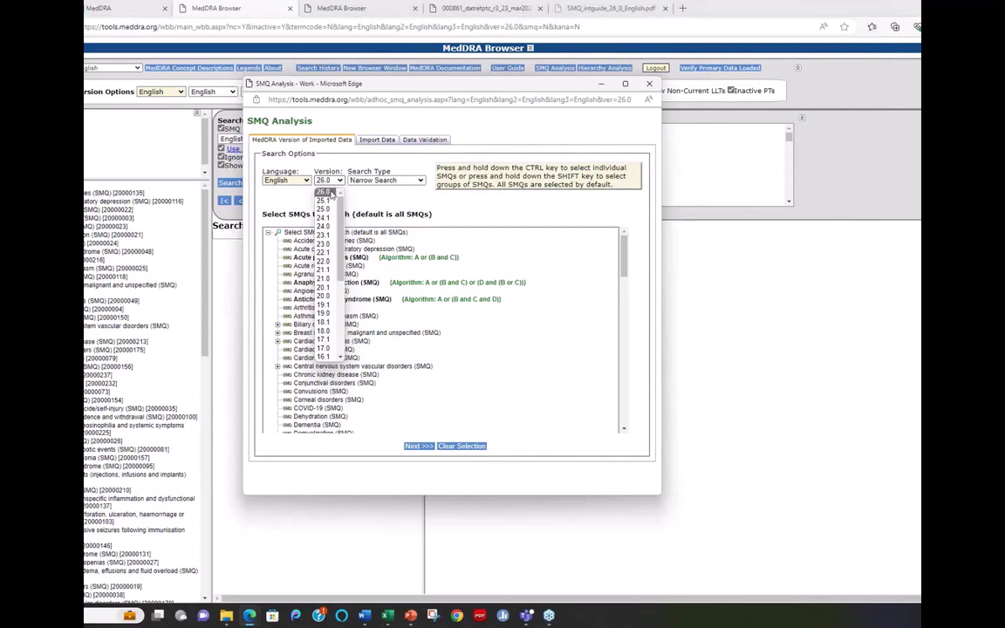
click(318, 179)
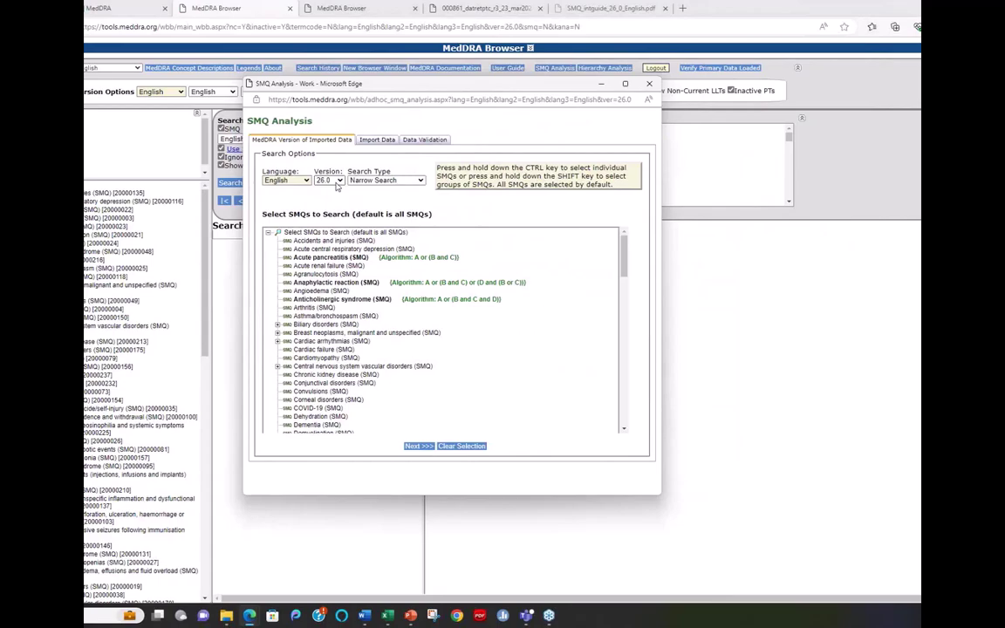
click(336, 183)
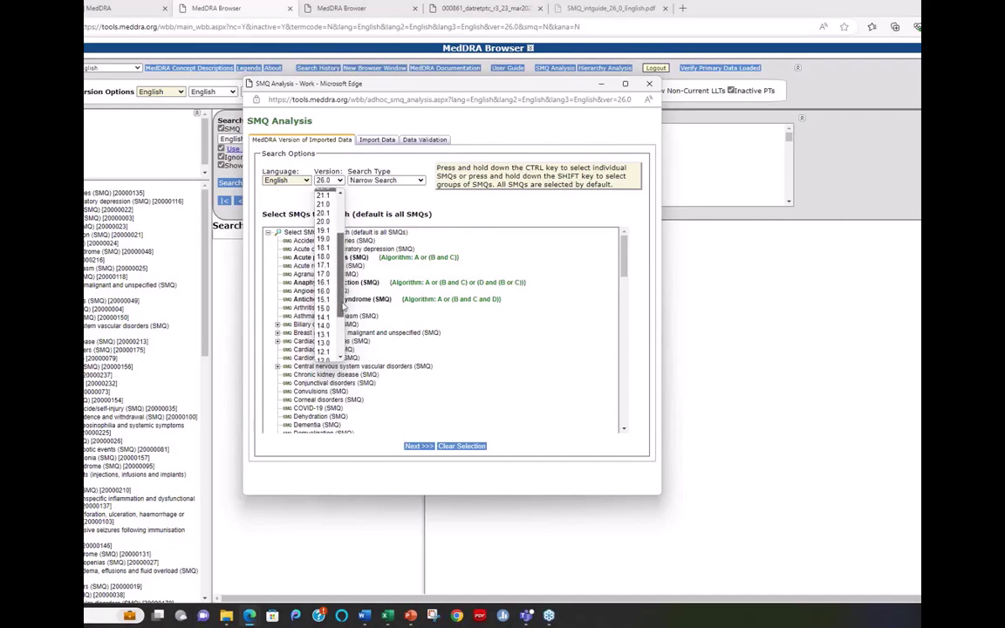
click(368, 176)
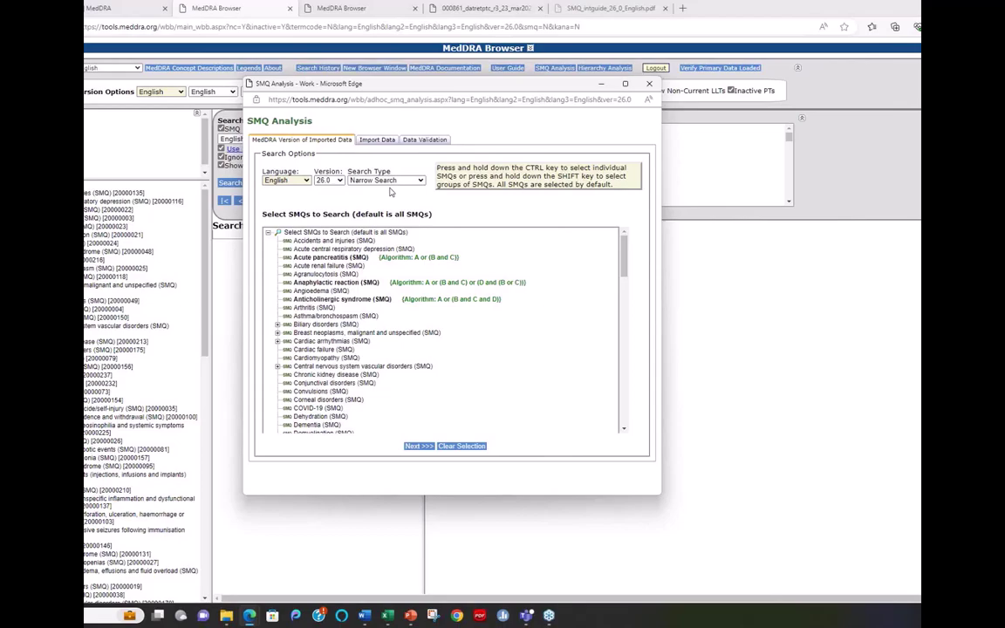
click(384, 181)
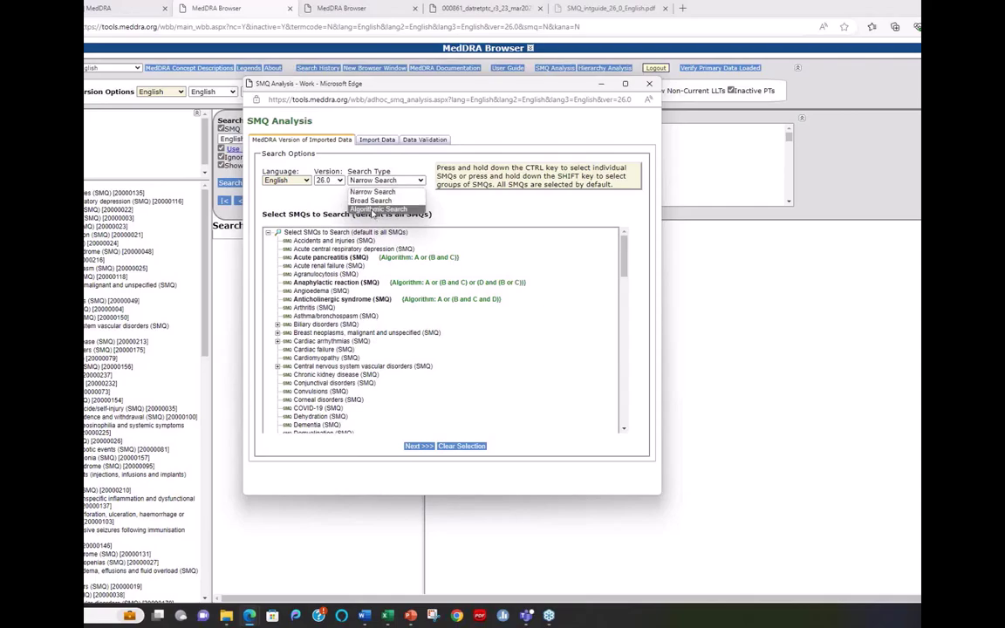
click(455, 221)
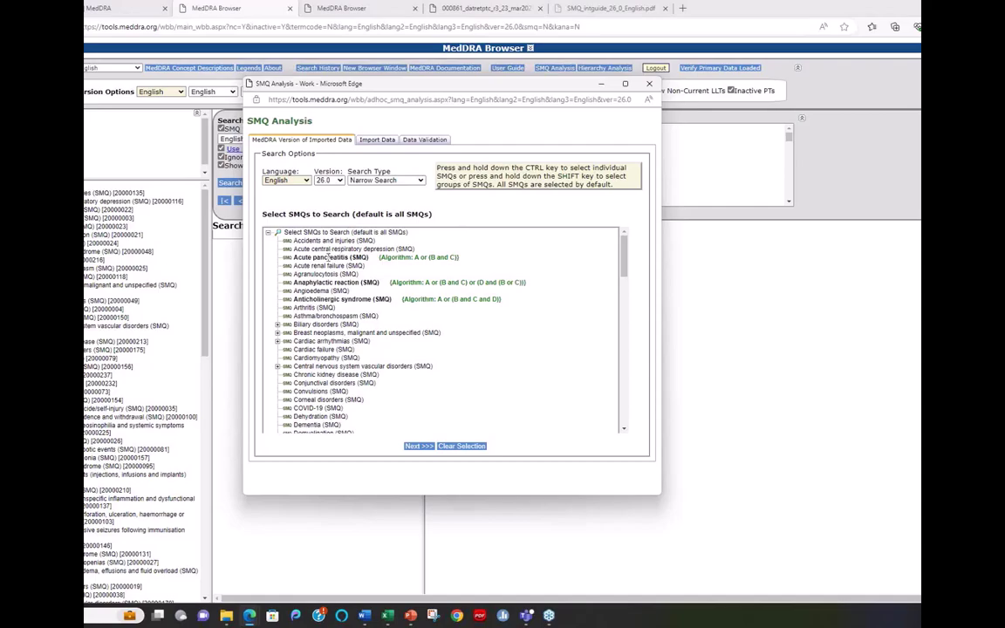
- Select the Acute pancreatitis, Biliary disorders, Corneal disorders and Hepatic disorders SMQs together, and clear the selection
click(329, 257)
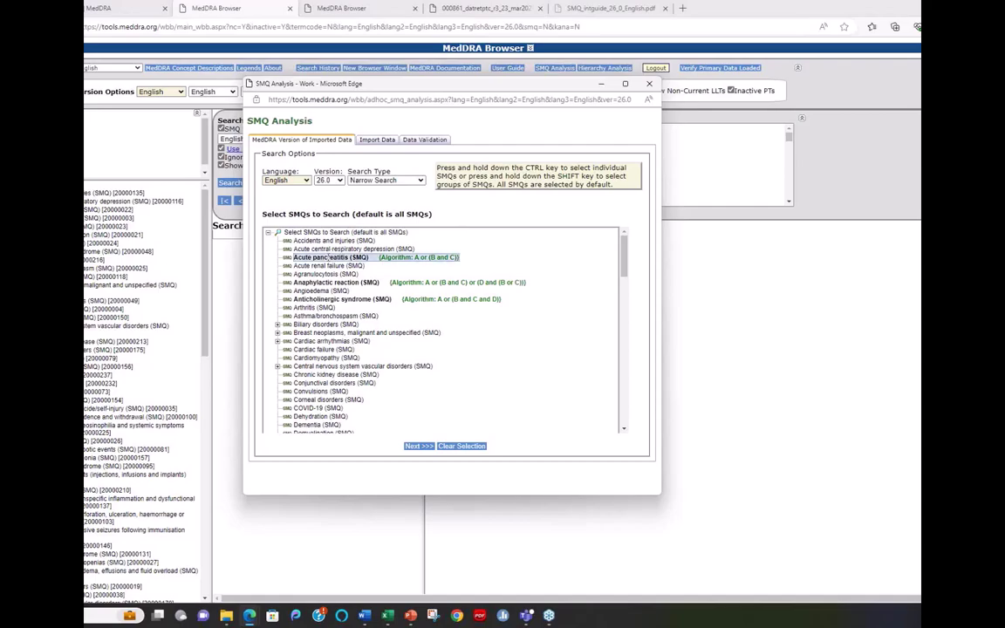
ctrl+click(301, 323)
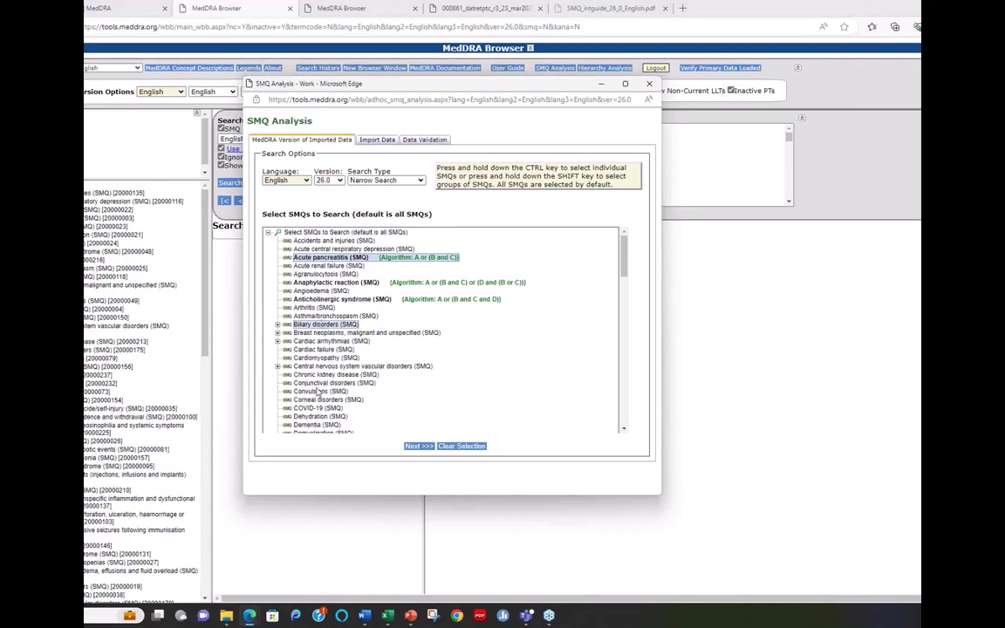
ctrl+click(328, 399)
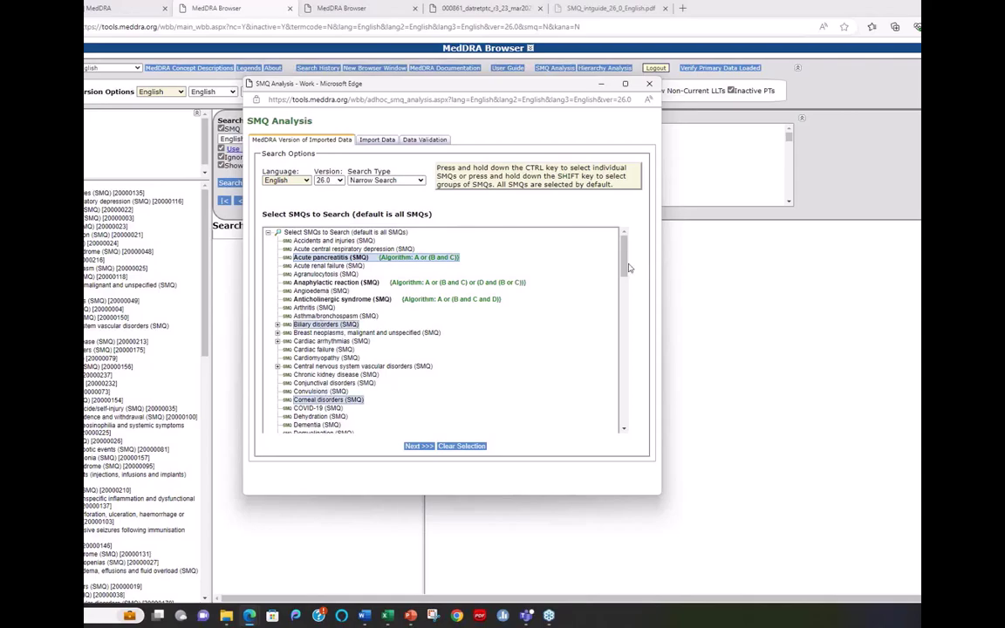
drag(623, 264, 623, 322)
ctrl+click(314, 335)
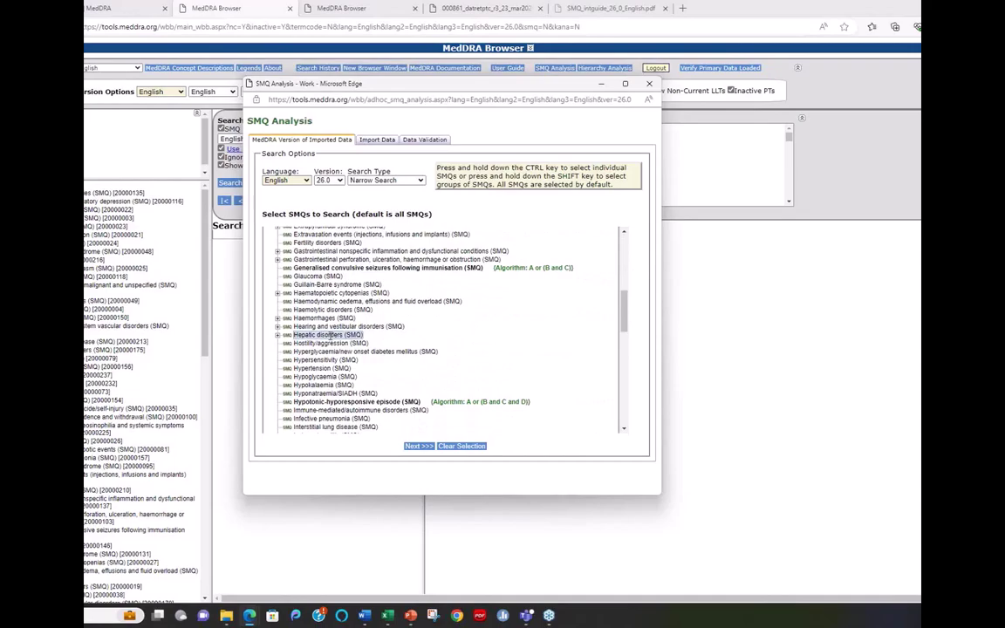
click(449, 447)
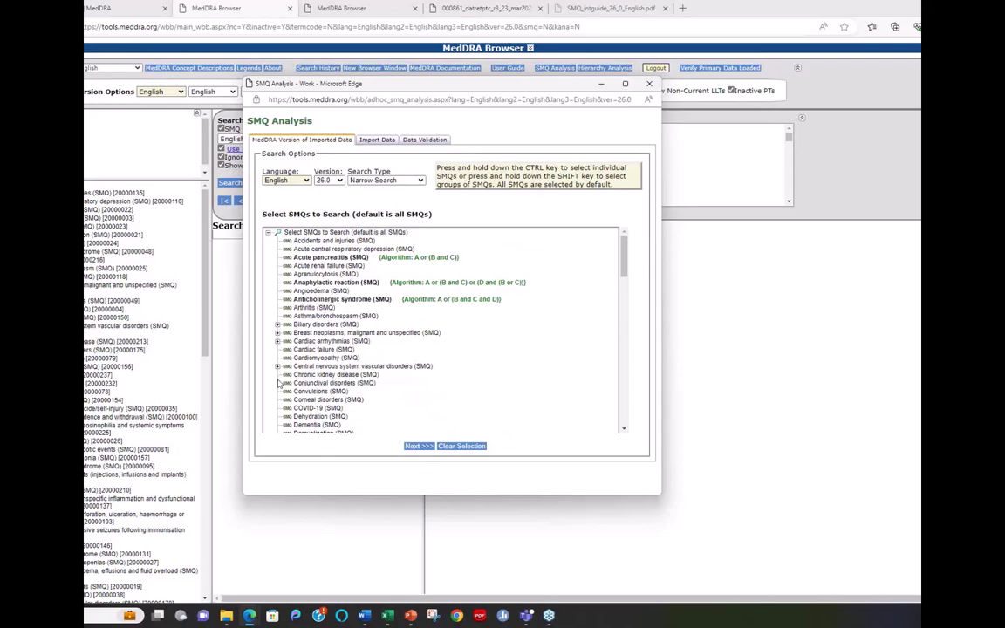
- Expand Biliary disorders down to its gallstone related sub-SMQs, select Biliary tract disorders, and clear the selection
click(277, 324)
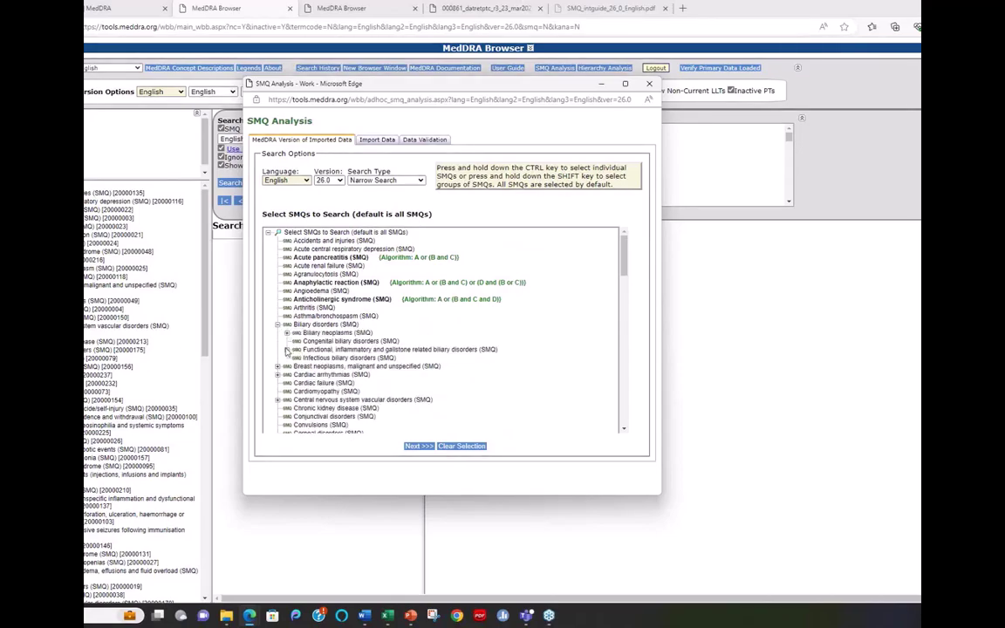
click(287, 349)
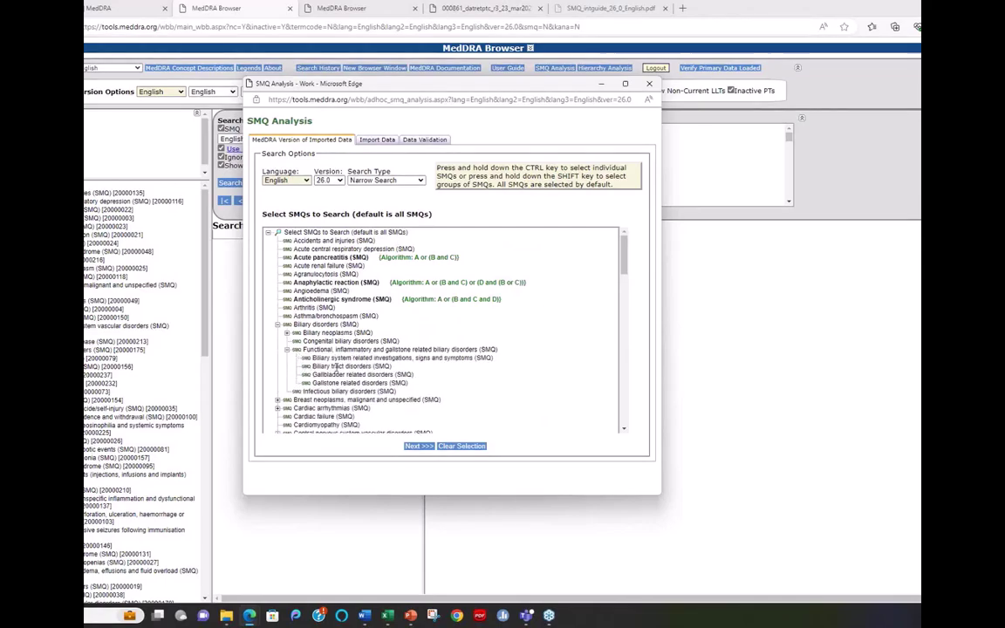
click(334, 366)
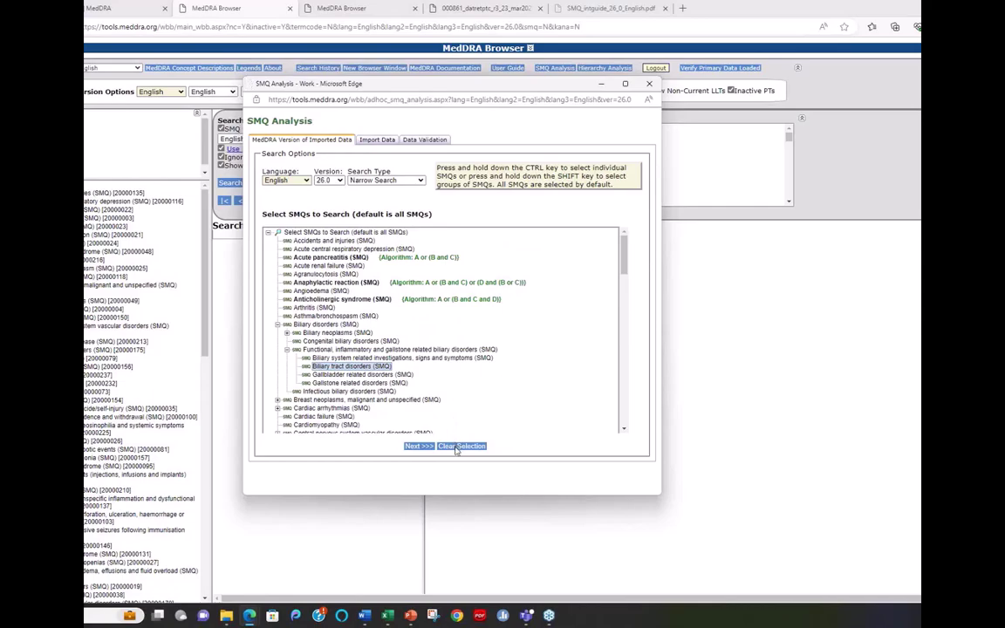
double_click(359, 324)
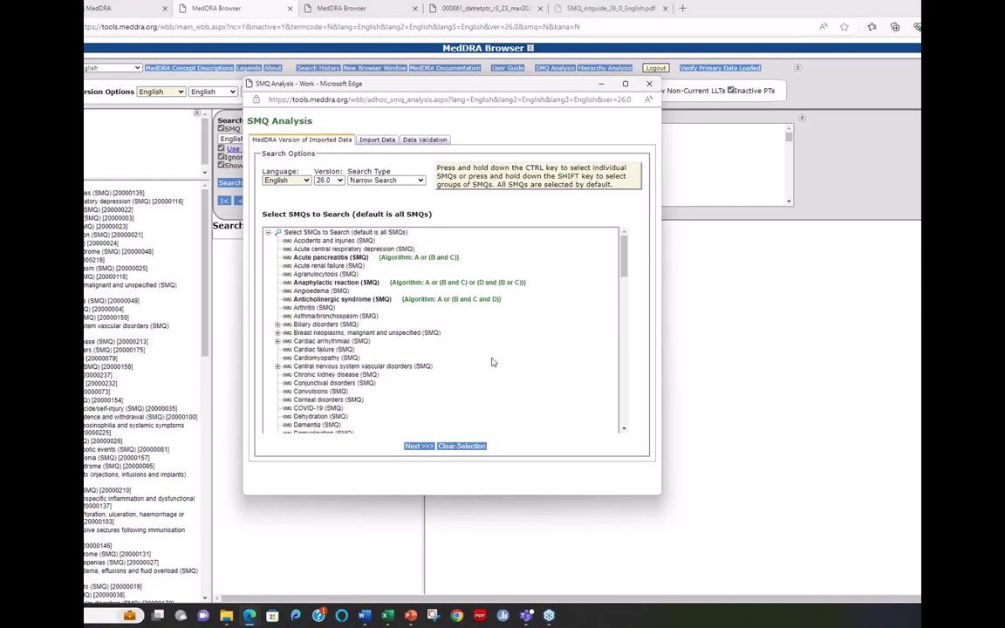
- Set the search type to Broad Search and open the data import page of SMQ Analysis
click(377, 180)
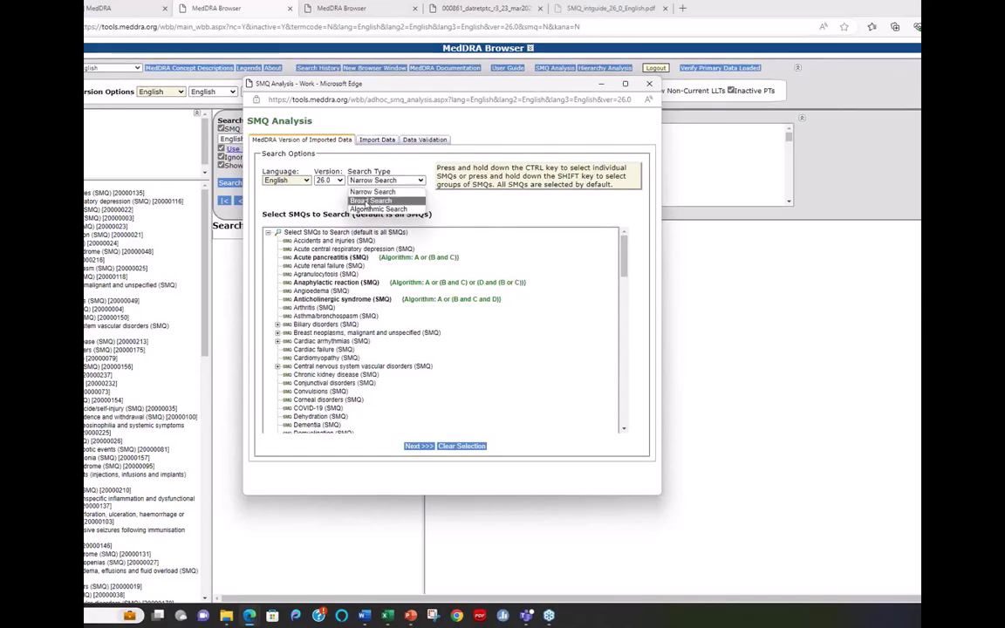
click(368, 201)
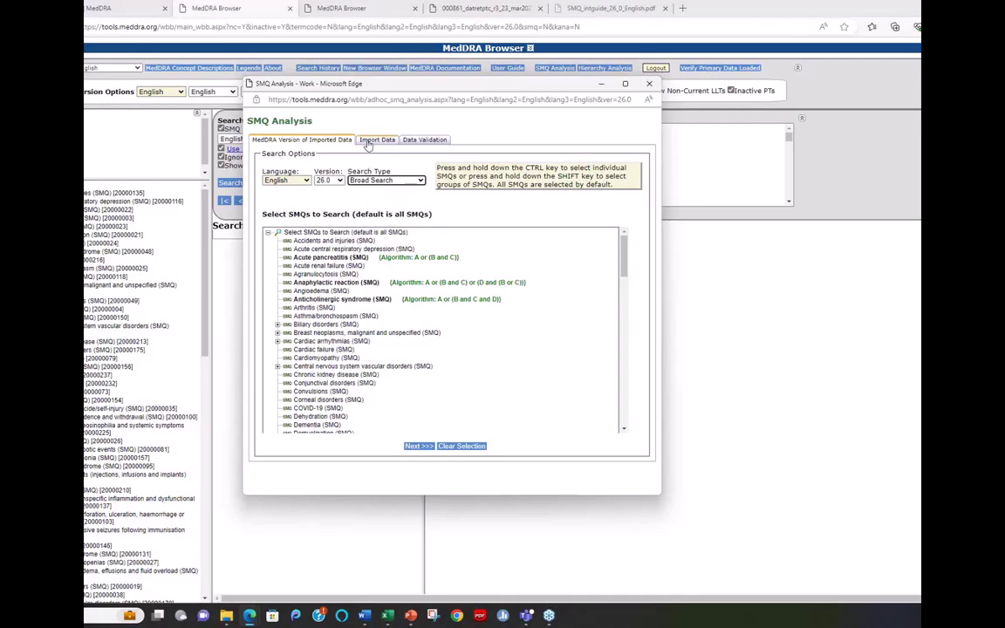
click(376, 140)
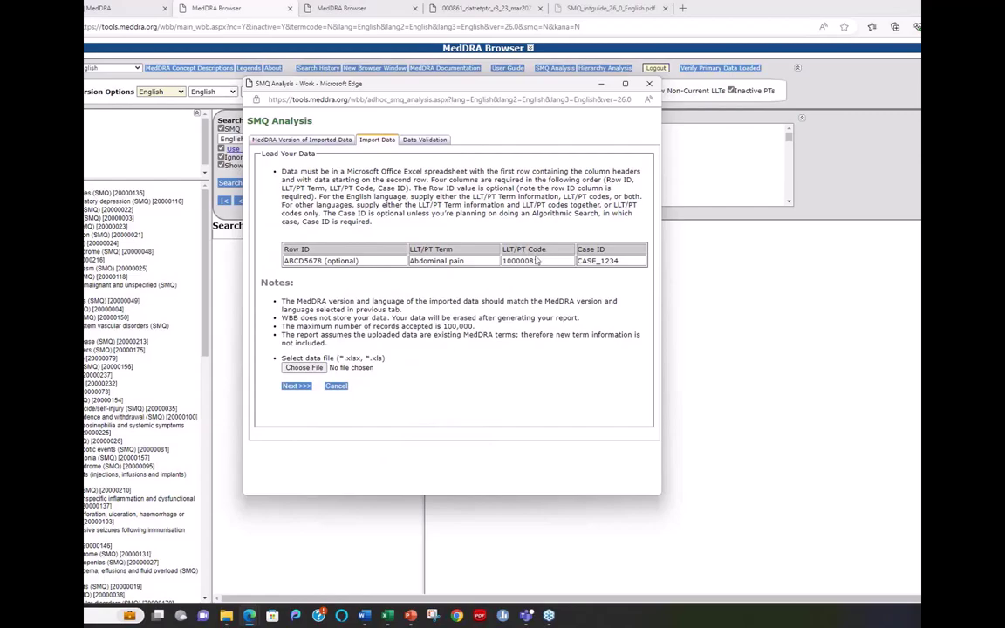
- Examine the required column layout, the example LLT/PT code and Case ID, and the notes on importing data
double_click(523, 261)
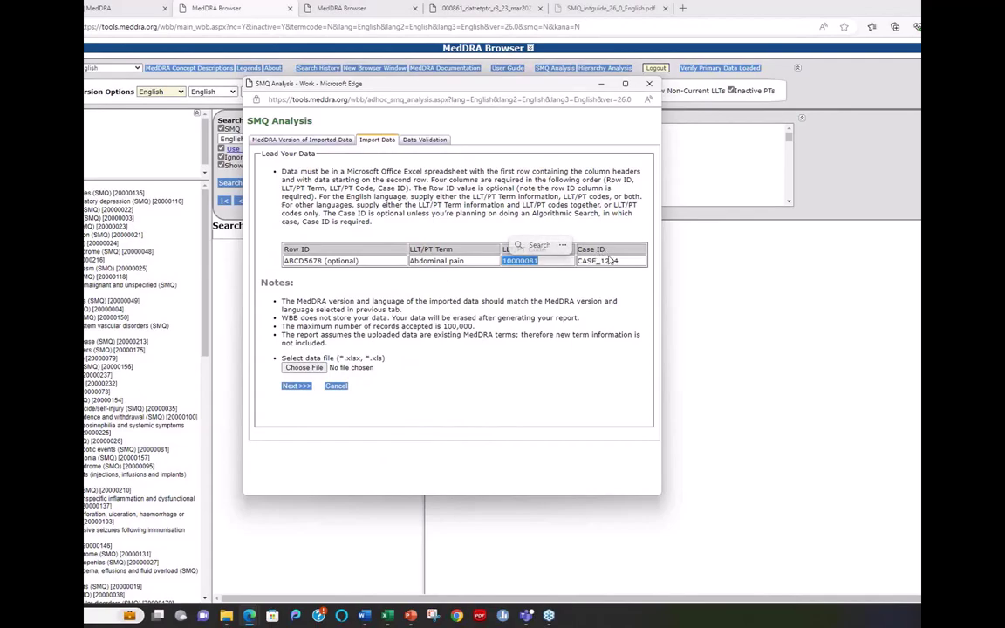
click(615, 255)
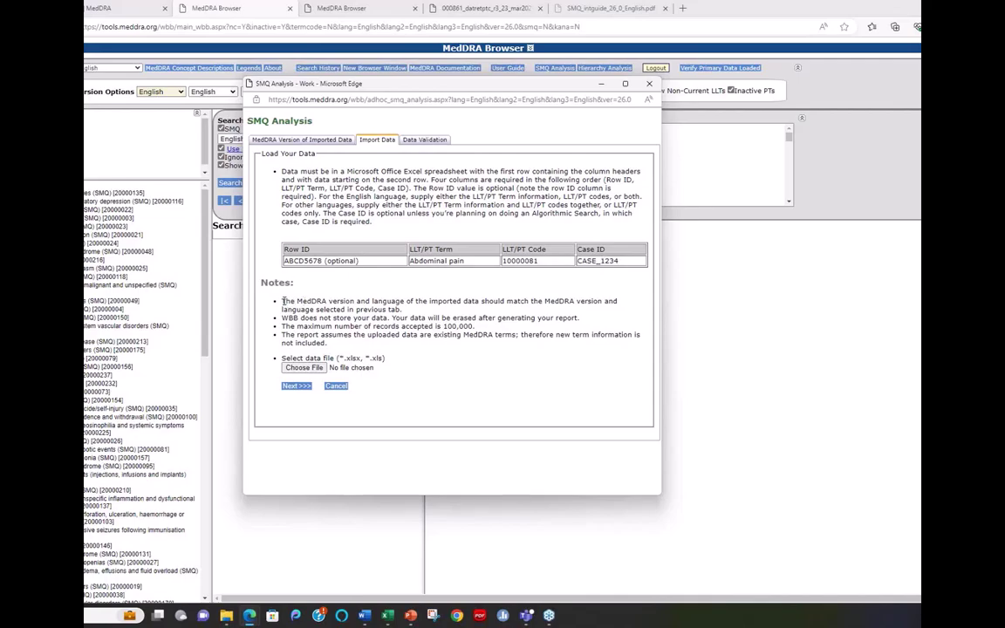
drag(283, 300, 353, 336)
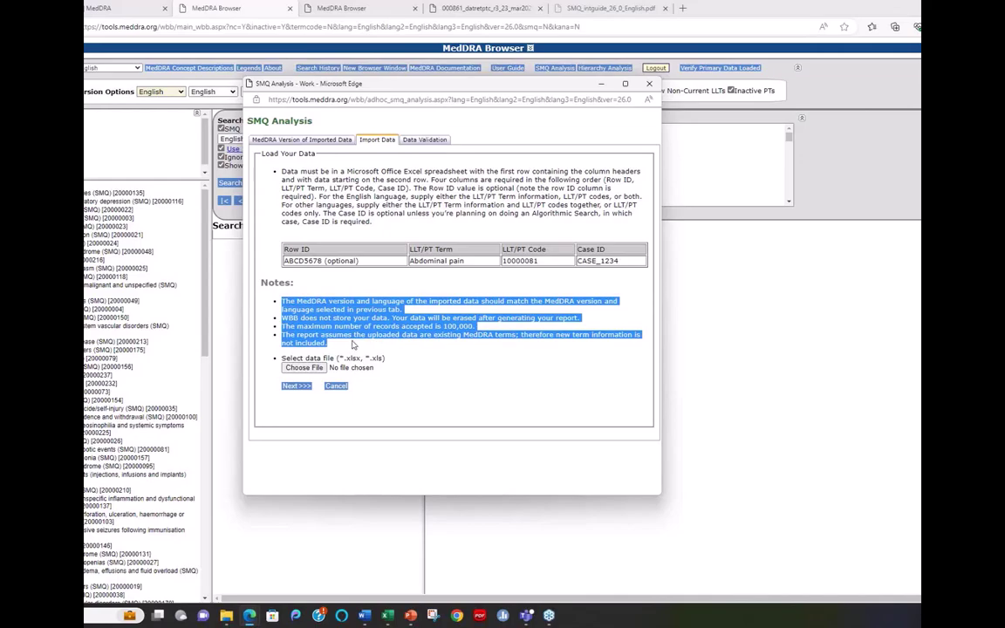
click(358, 304)
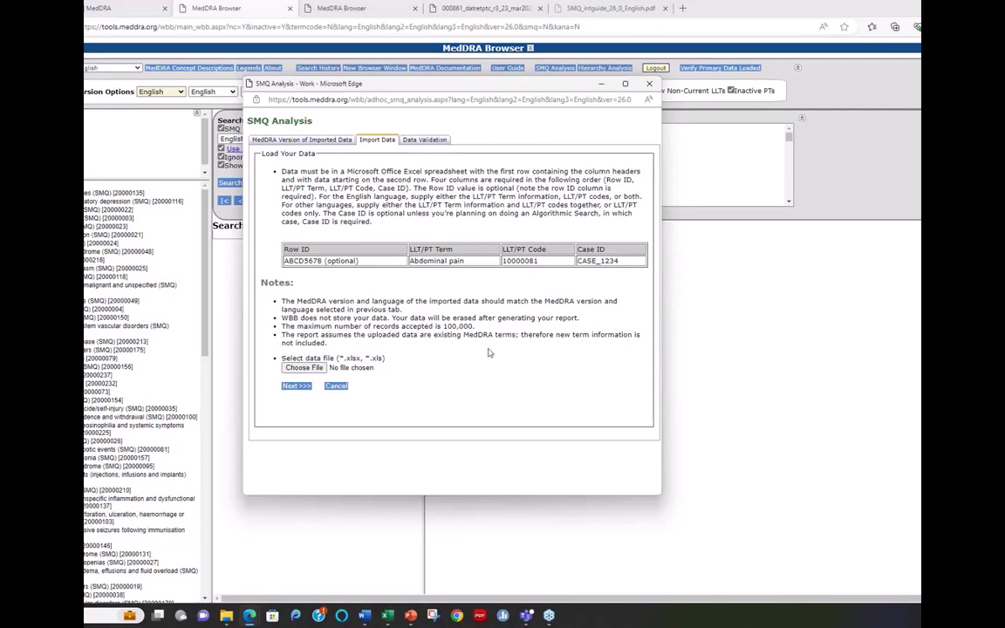
- Browse to the Demo SMQ Analysis folder for the import file, and open SMQ analysis exercise (1) from File Explorer in Excel
click(316, 370)
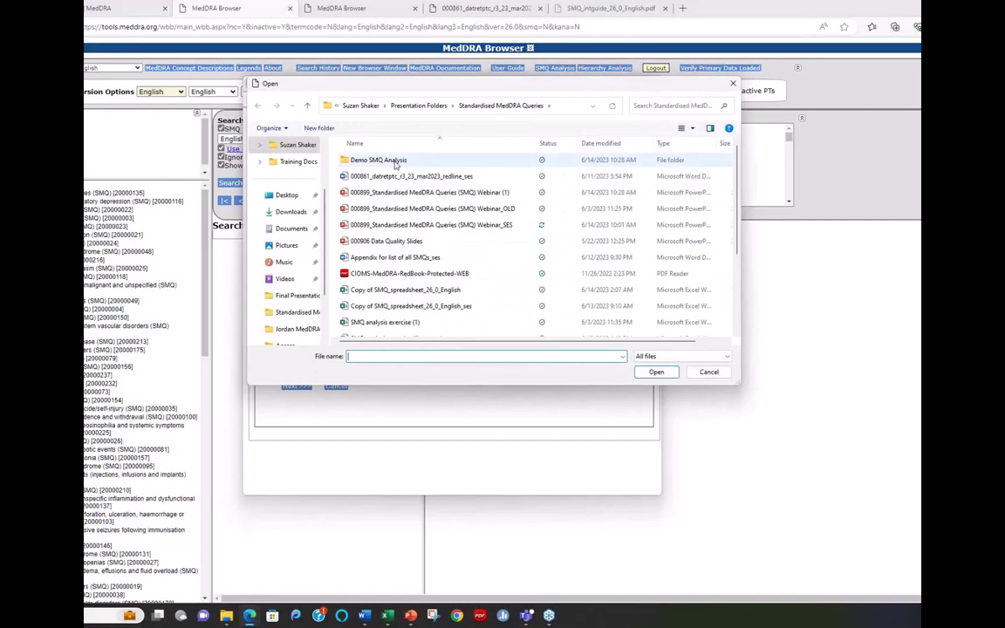
double_click(395, 162)
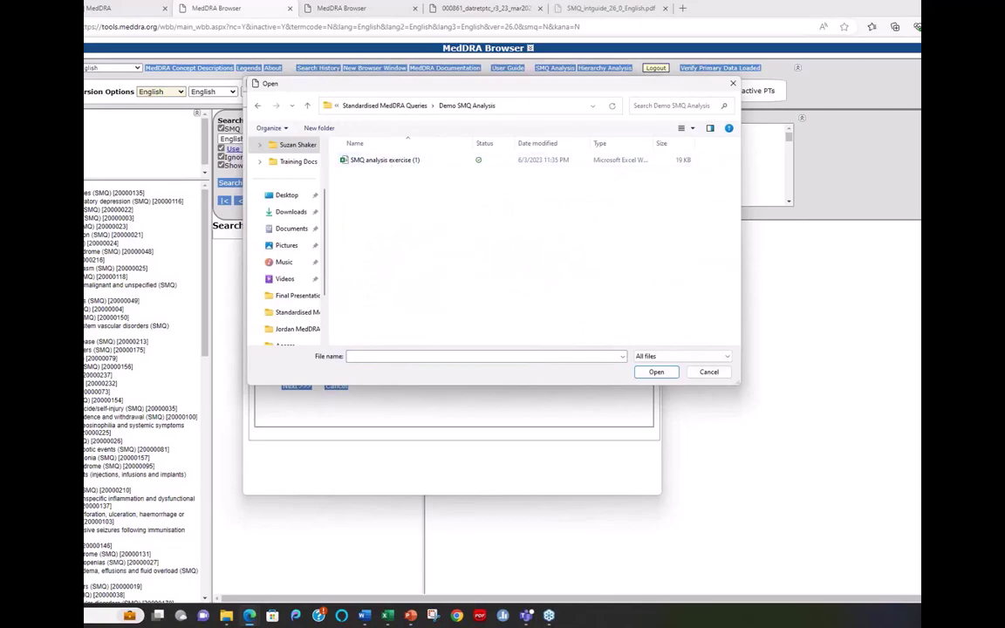
key(alt+Tab)
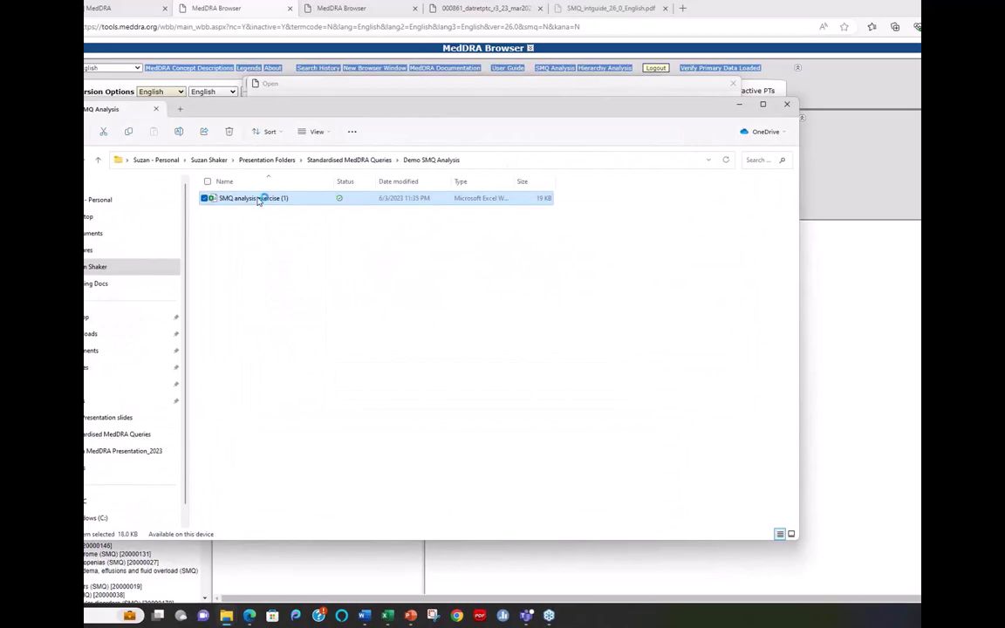
double_click(257, 199)
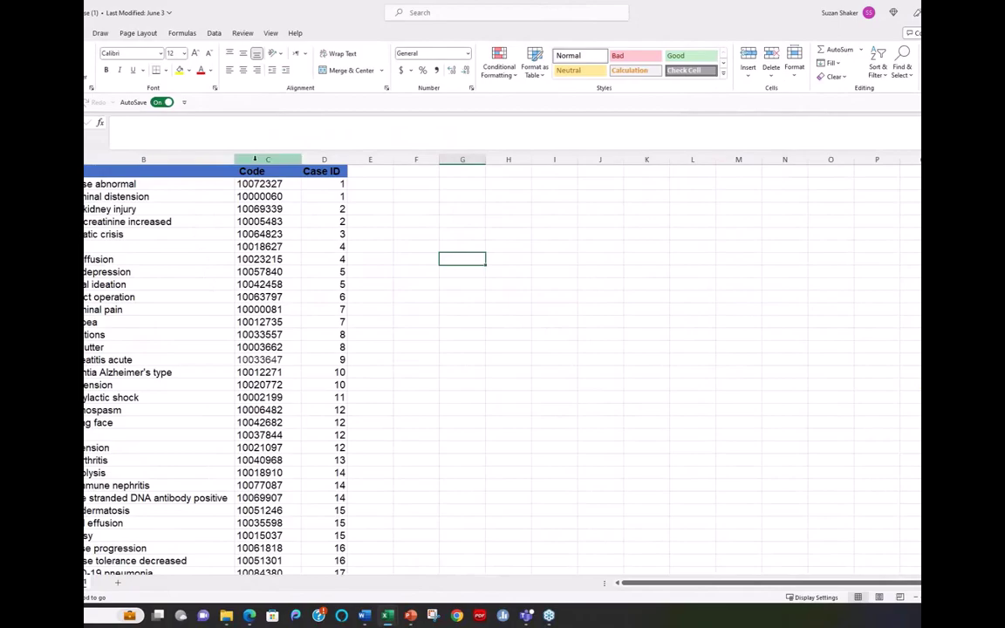
- Examine the terms, codes and case IDs throughout the SMQ analysis exercise workbook
scroll(300, 324, down, 4)
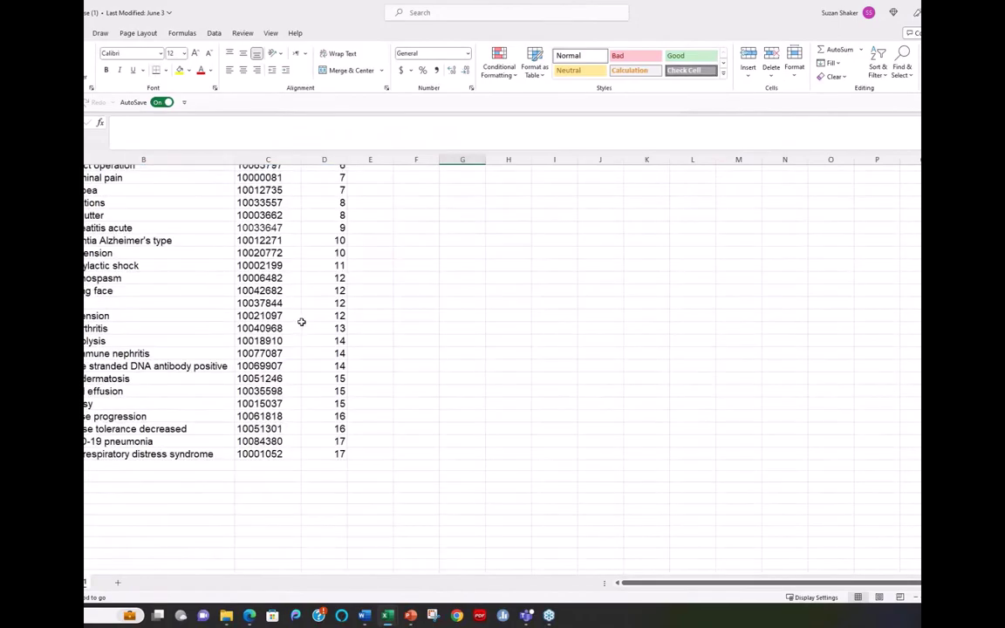
scroll(219, 392, up, 5)
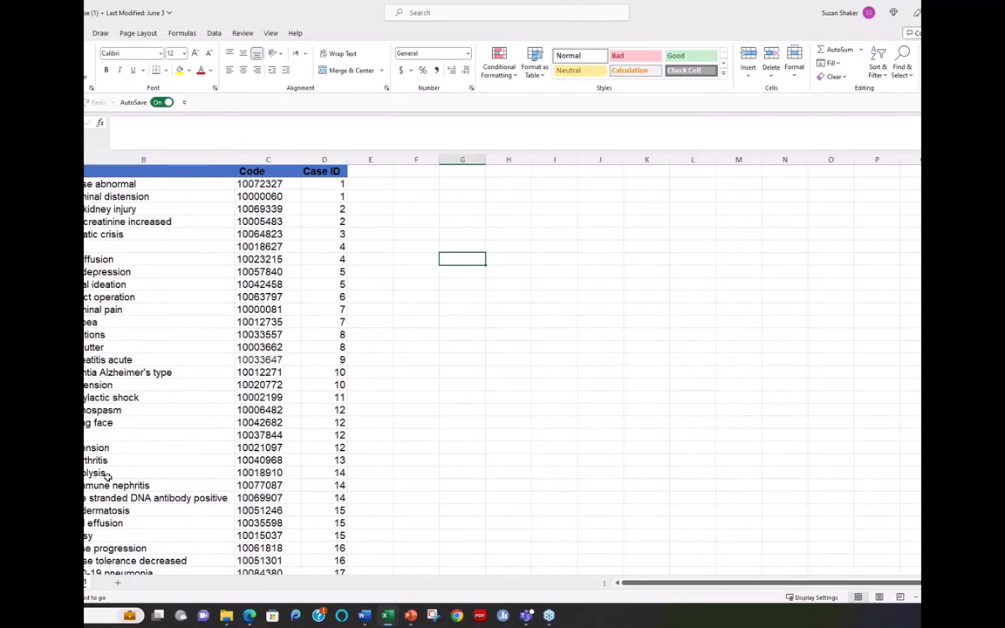
scroll(230, 440, down, 2)
scroll(257, 492, up, 2)
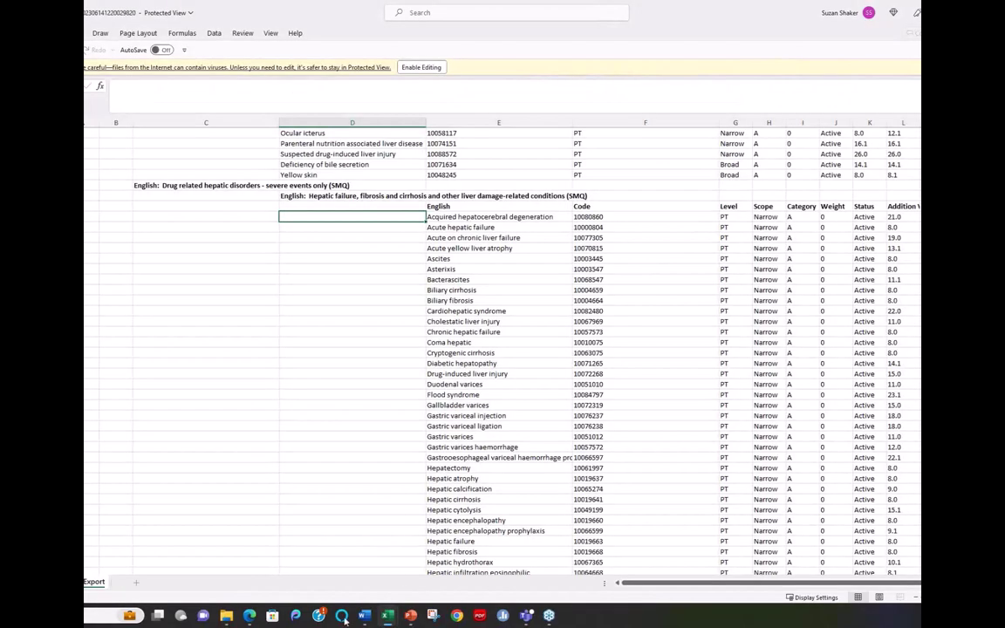
- Switch back to the MedDRA Browser and reopen SMQ Analysis
mouse_move(250, 616)
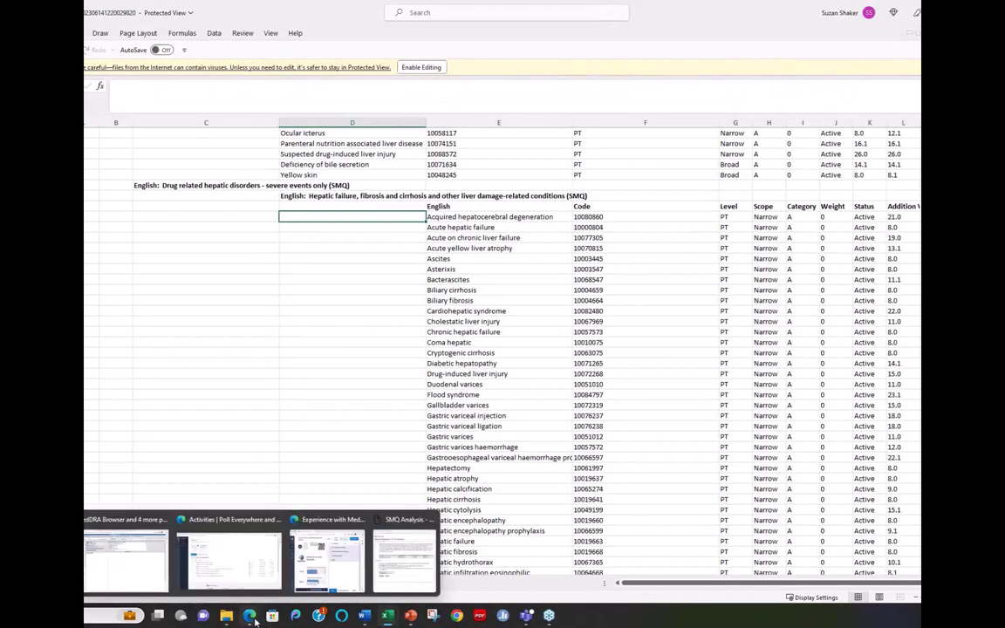
click(146, 576)
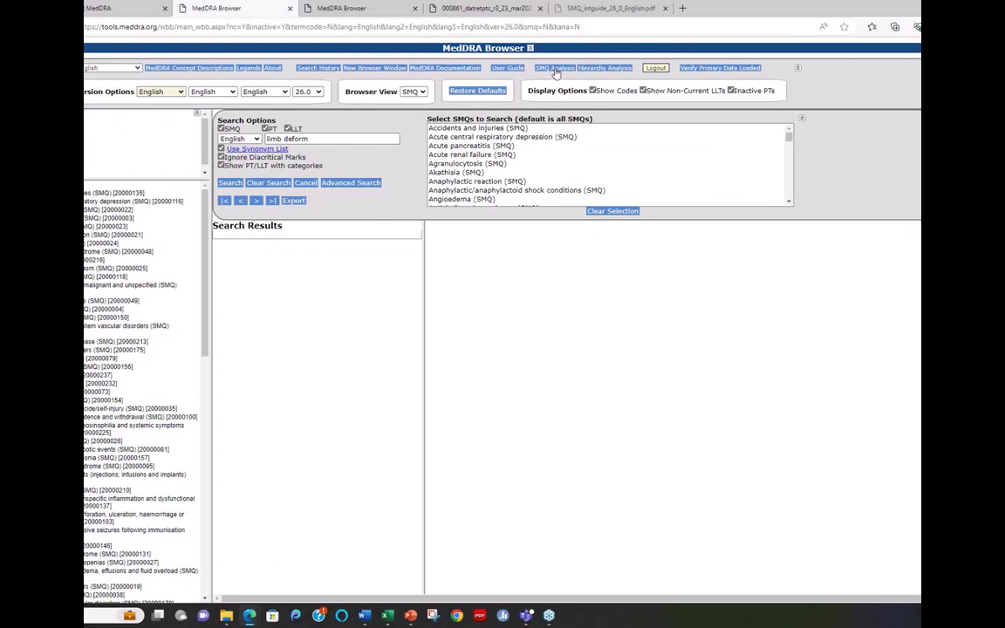
click(506, 68)
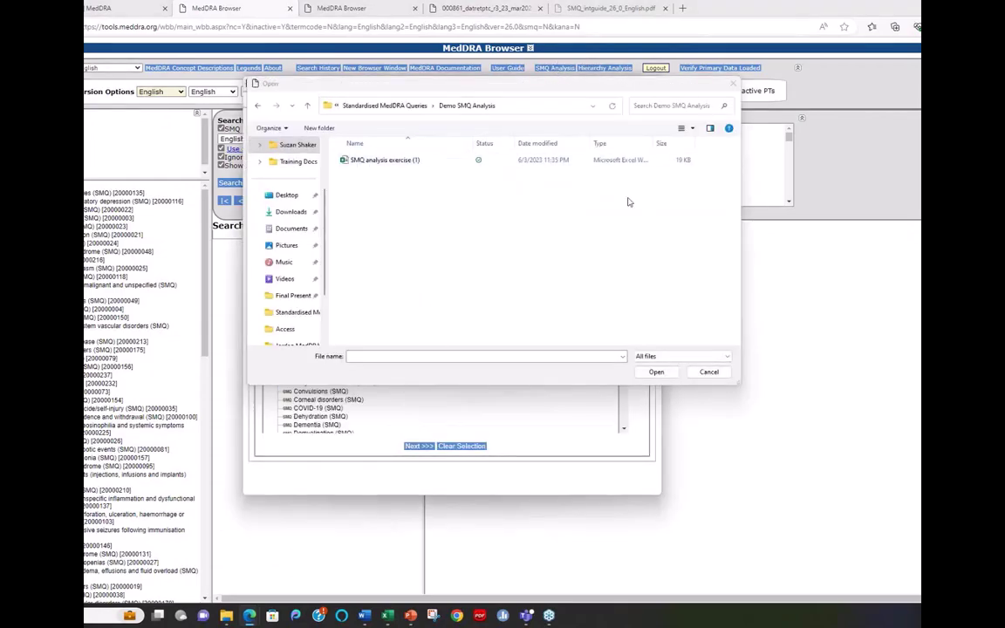
- Import SMQ analysis exercise (1).xlsx into SMQ Analysis and generate the Narrow Search report for all SMQs
double_click(387, 162)
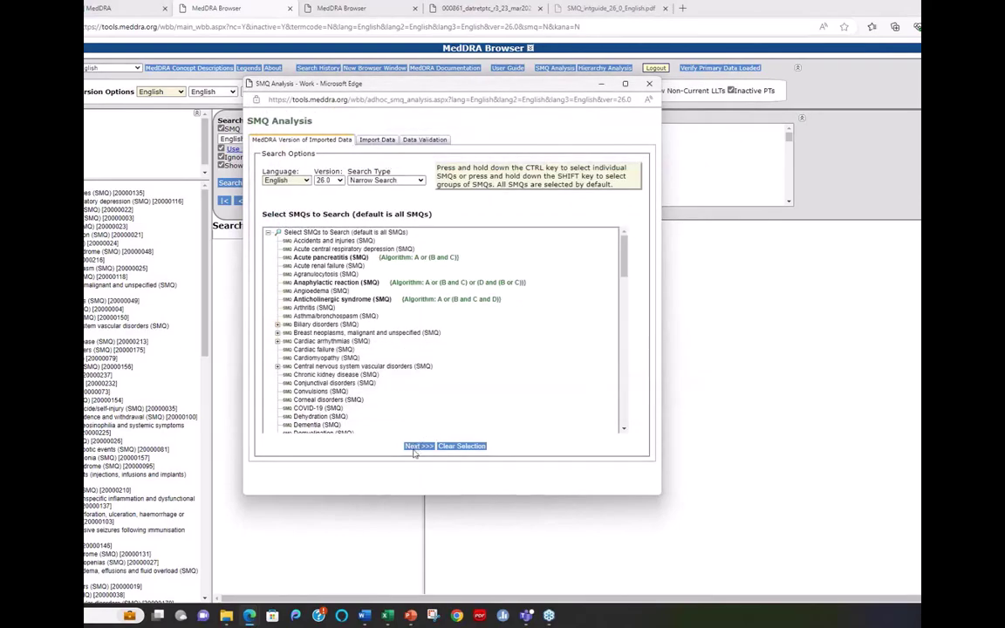
click(375, 140)
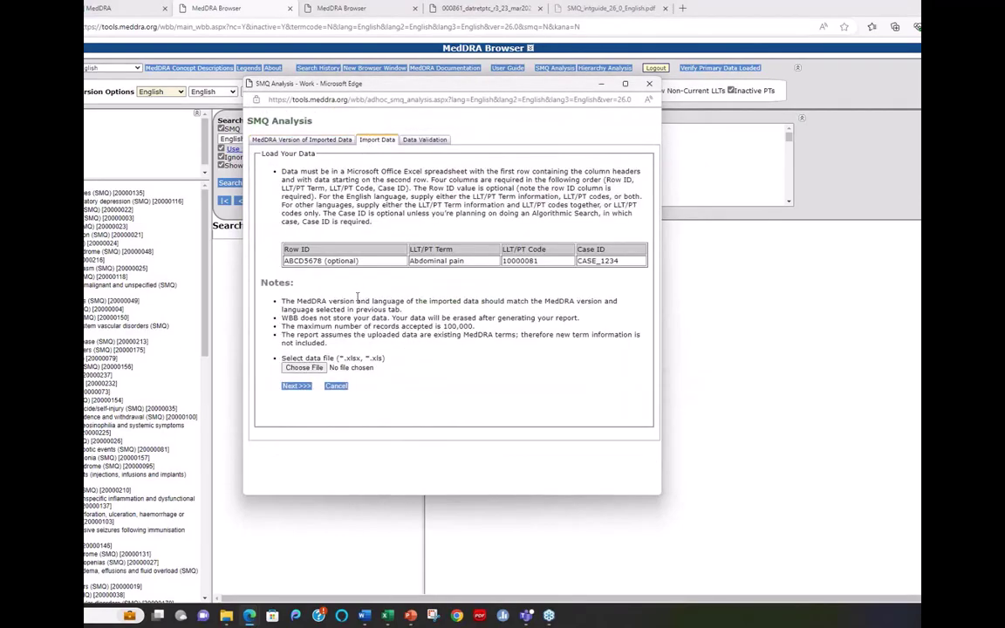
click(301, 368)
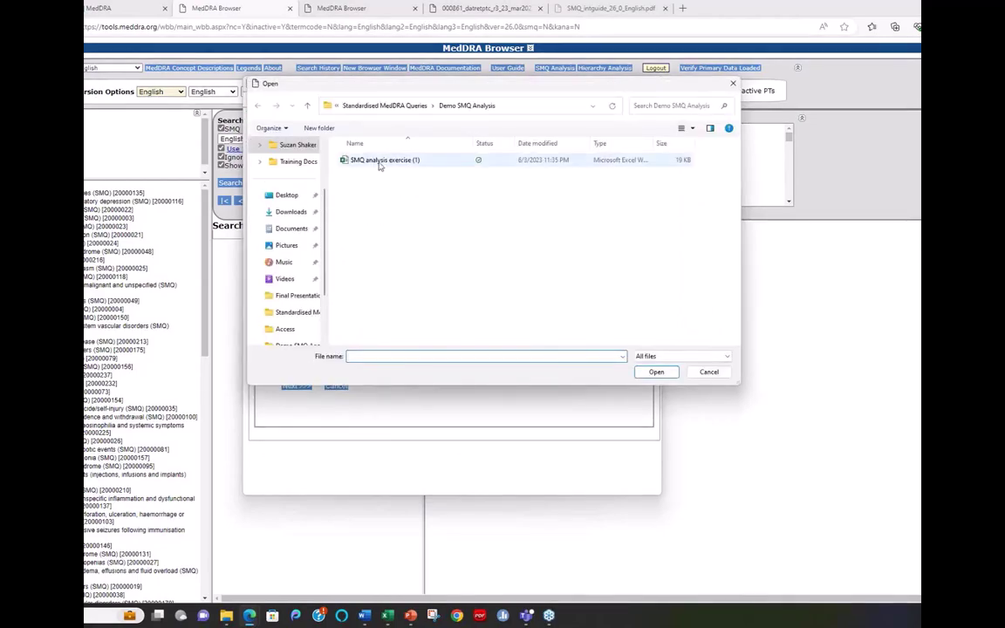
double_click(380, 161)
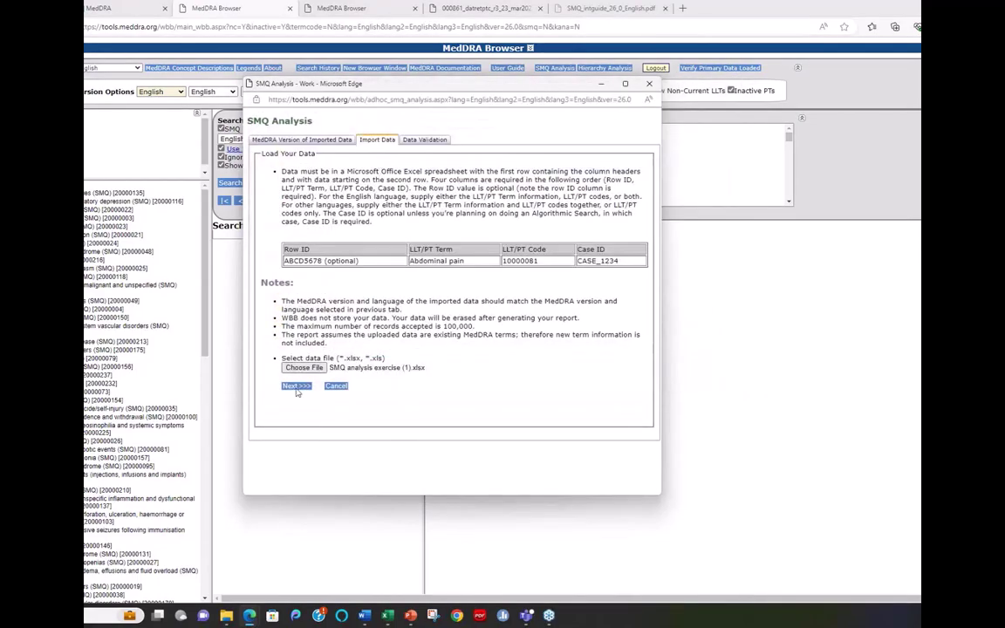
click(297, 390)
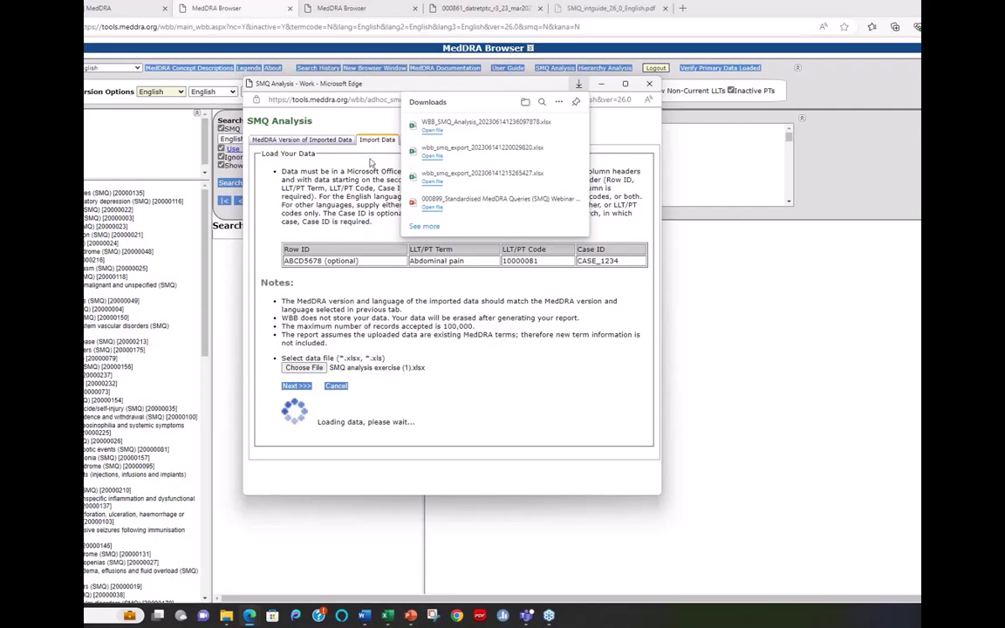
- Open the downloaded Narrow Search report and examine the SMQ matches for the imported terms
click(432, 130)
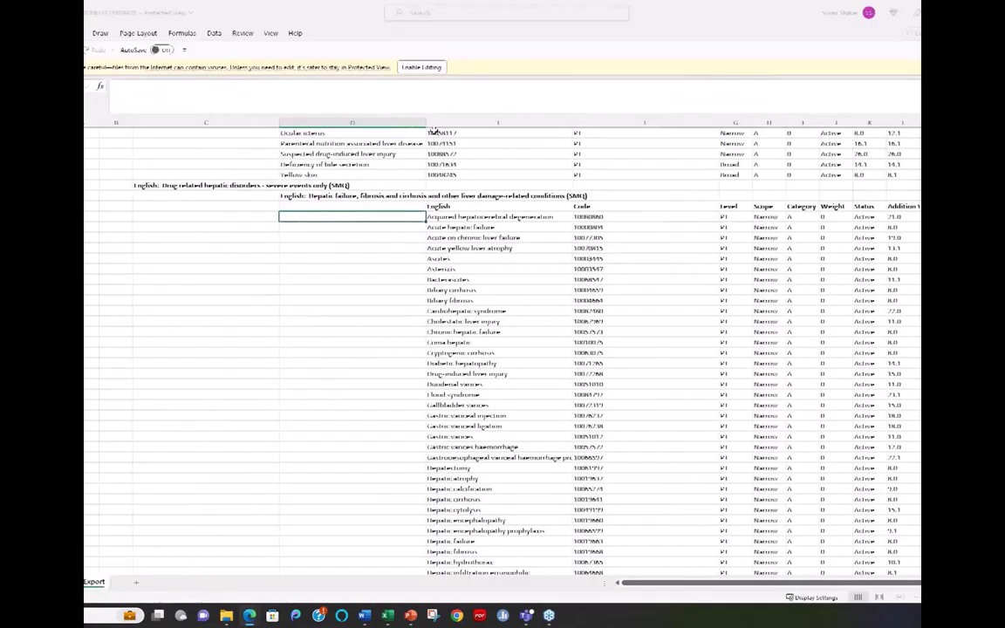
click(358, 248)
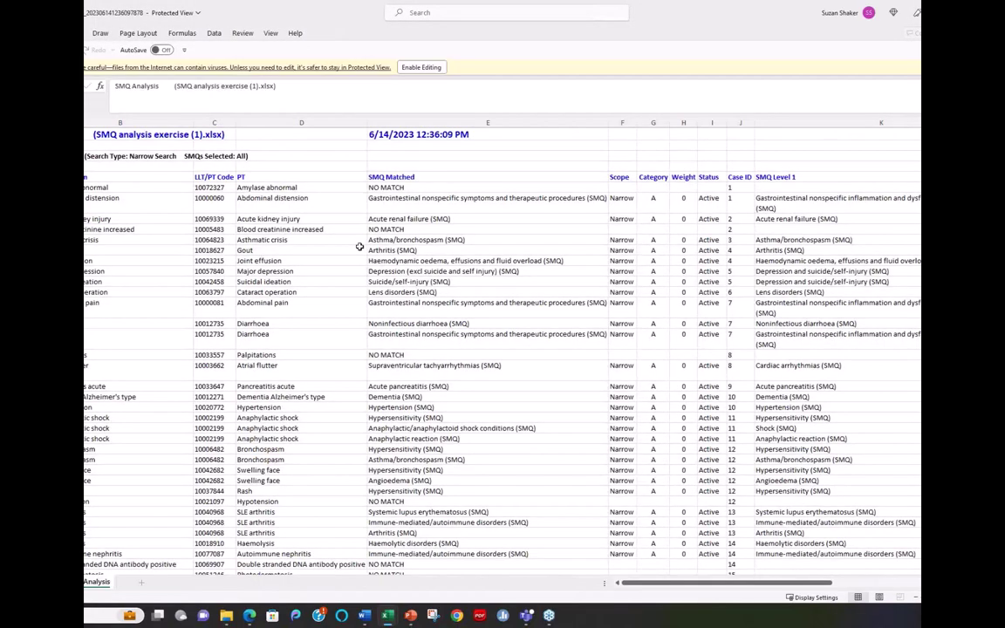
scroll(363, 244, down, 3)
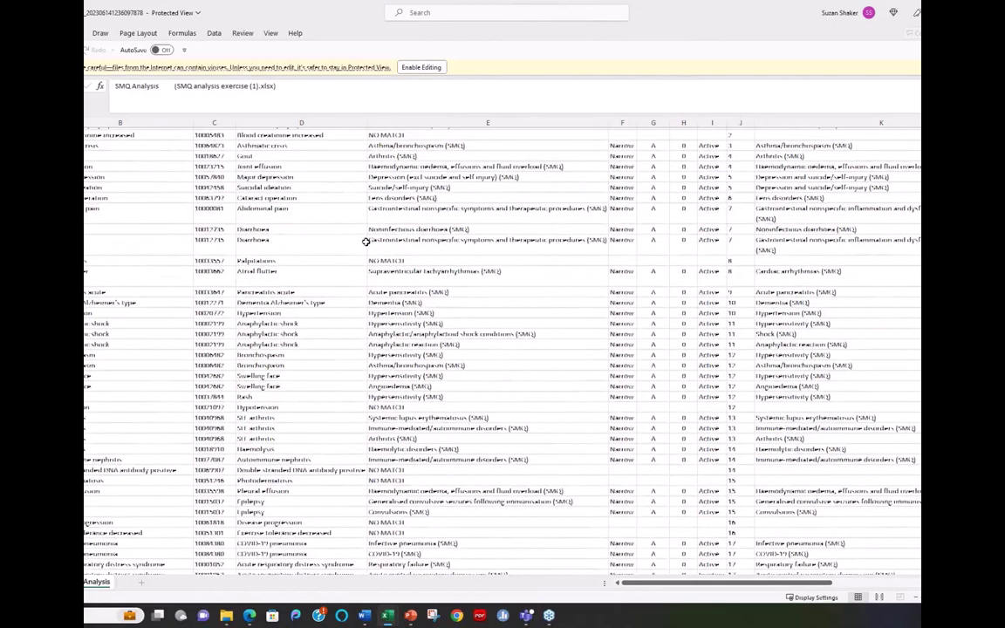
- Switch back to the MedDRA Browser, reopen SMQ Analysis and set the search type to Broad Search
mouse_move(253, 616)
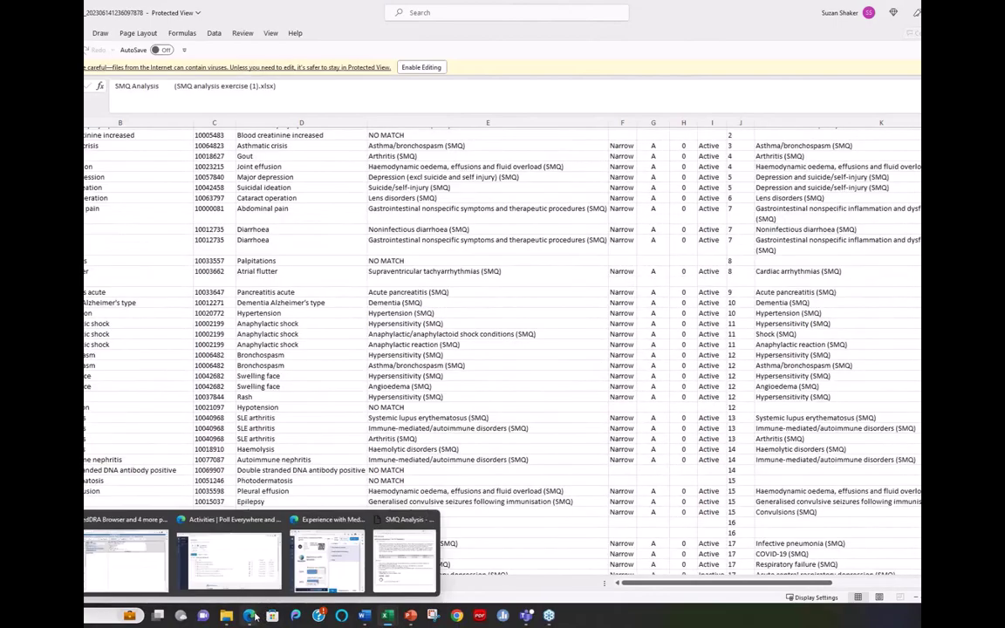
click(125, 558)
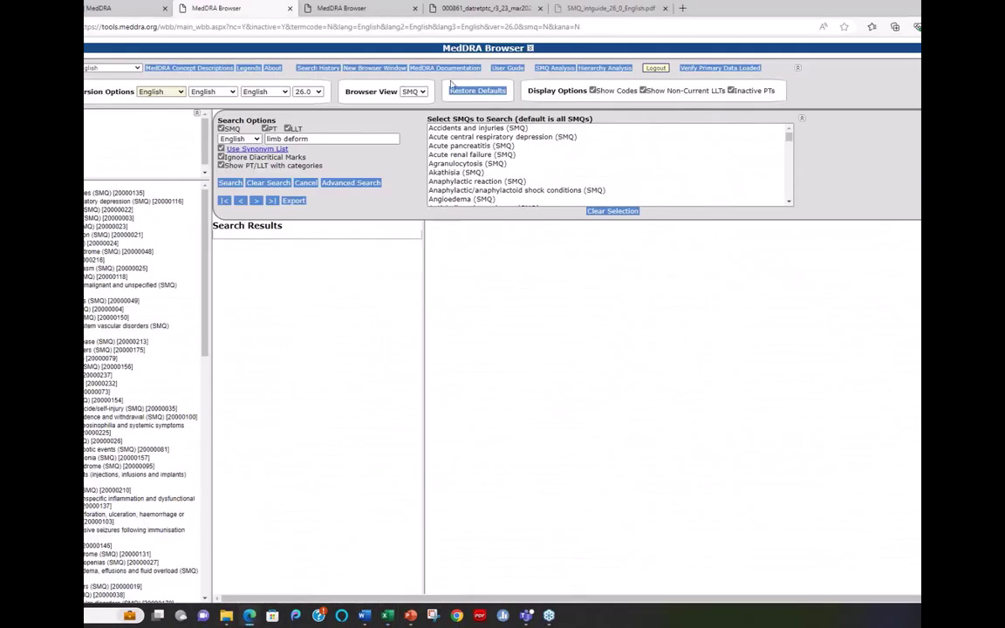
click(545, 69)
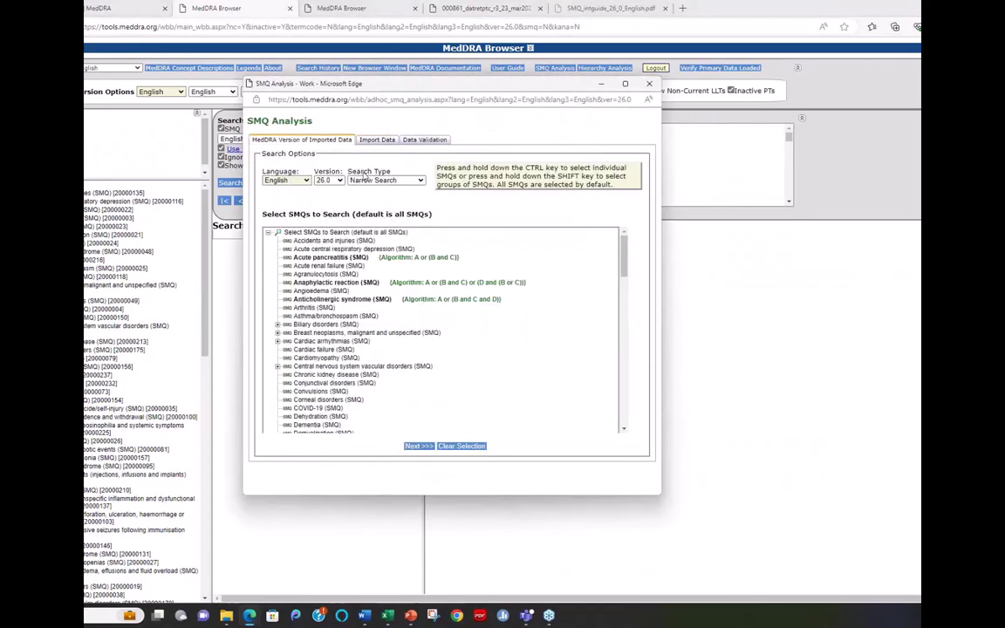
click(371, 180)
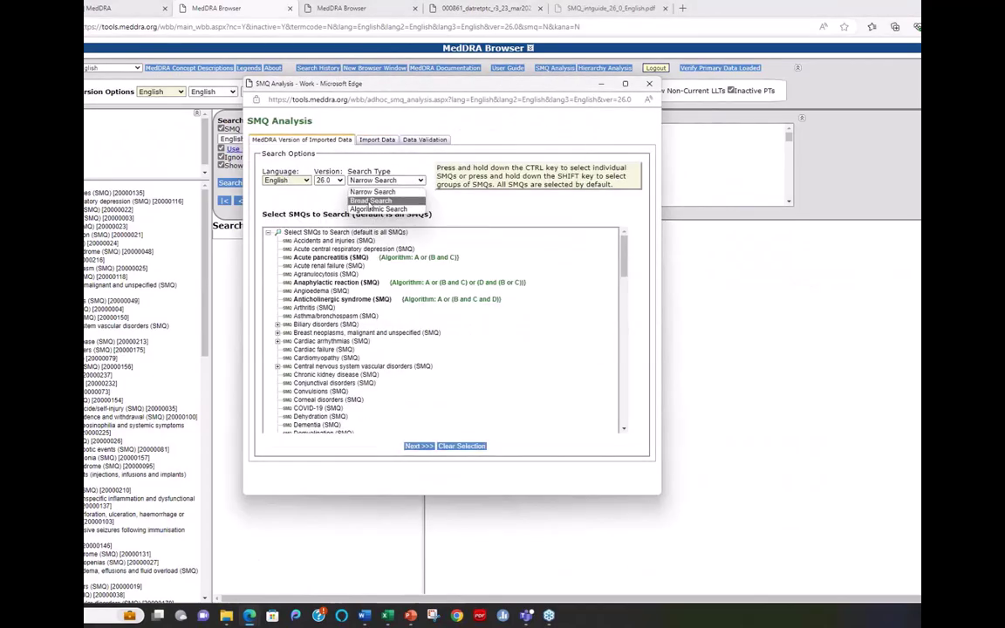
click(370, 201)
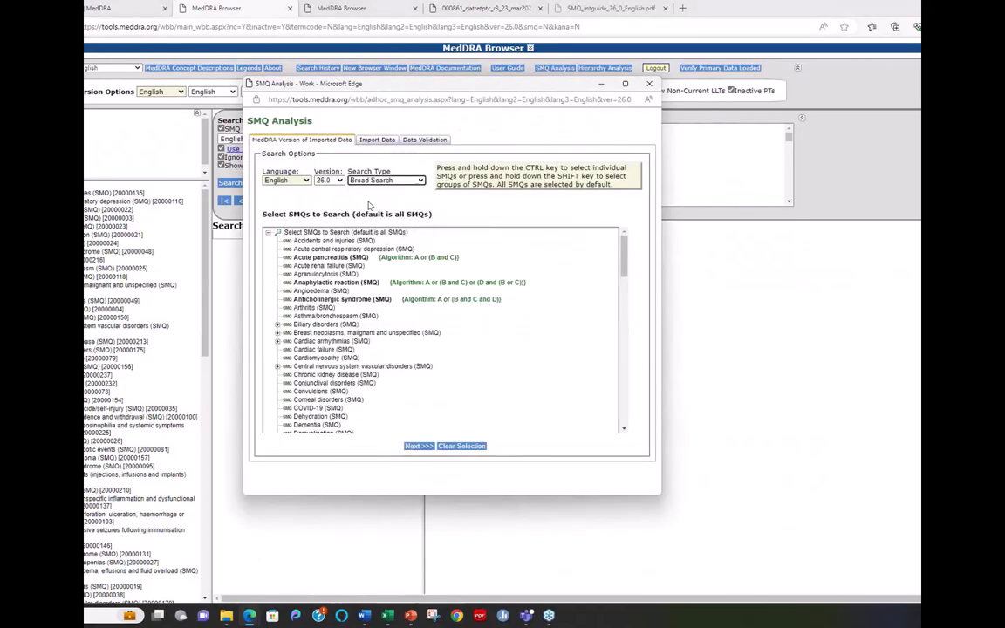
- Load SMQ analysis exercise (1).xlsx as the import data and generate the Broad Search report
click(375, 141)
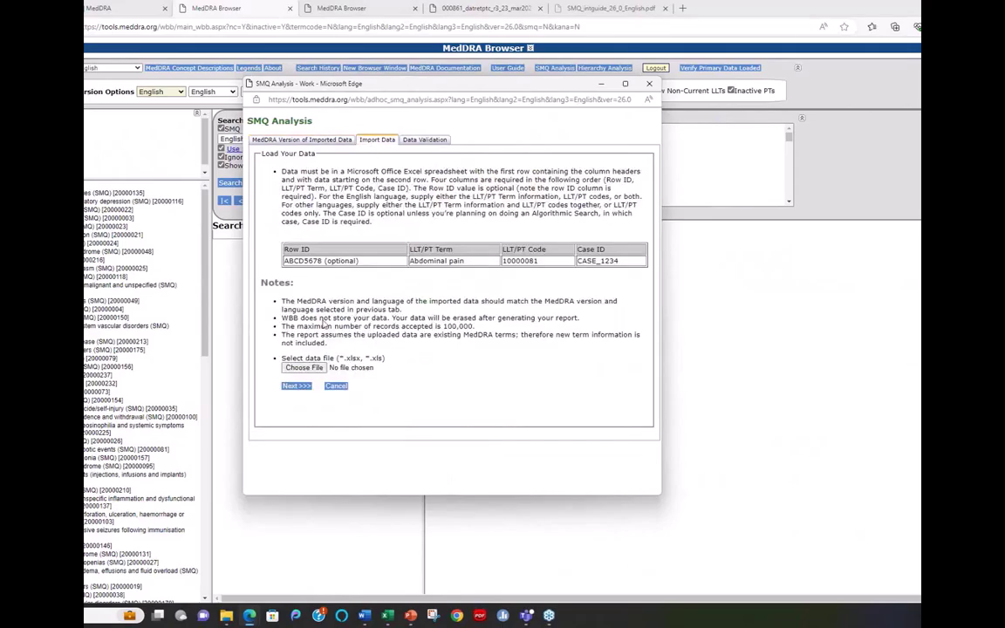
click(303, 367)
click(379, 162)
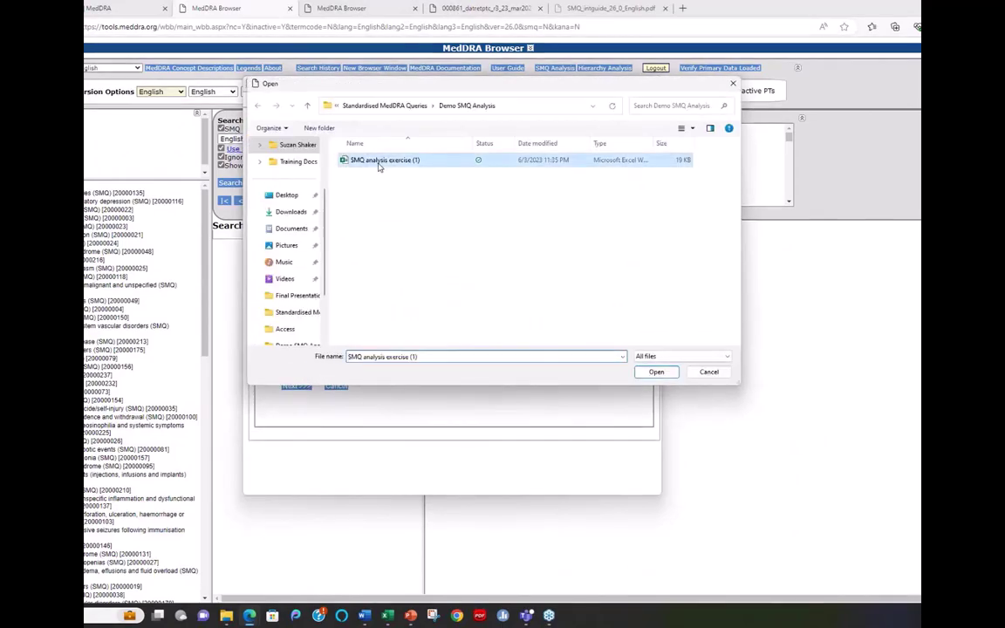
double_click(378, 162)
click(296, 386)
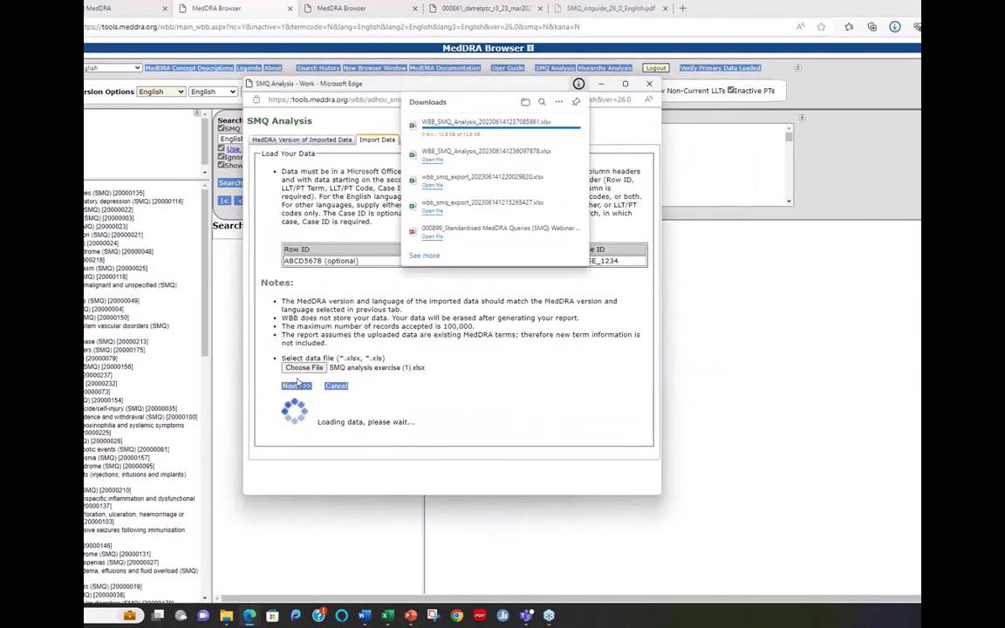
- Open the newly downloaded Broad Search report in Excel and enable editing
click(438, 128)
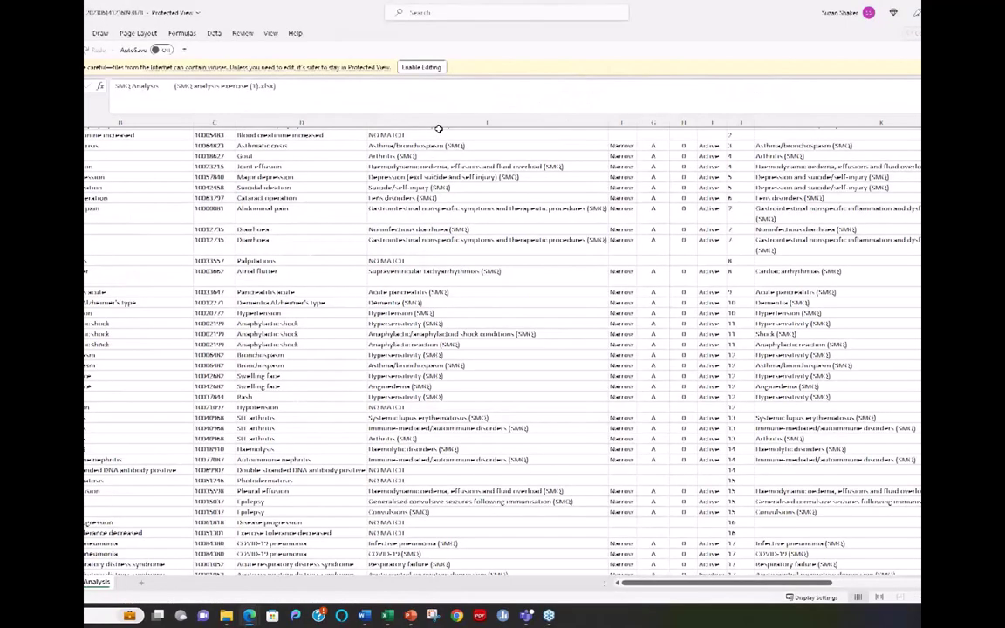
click(310, 198)
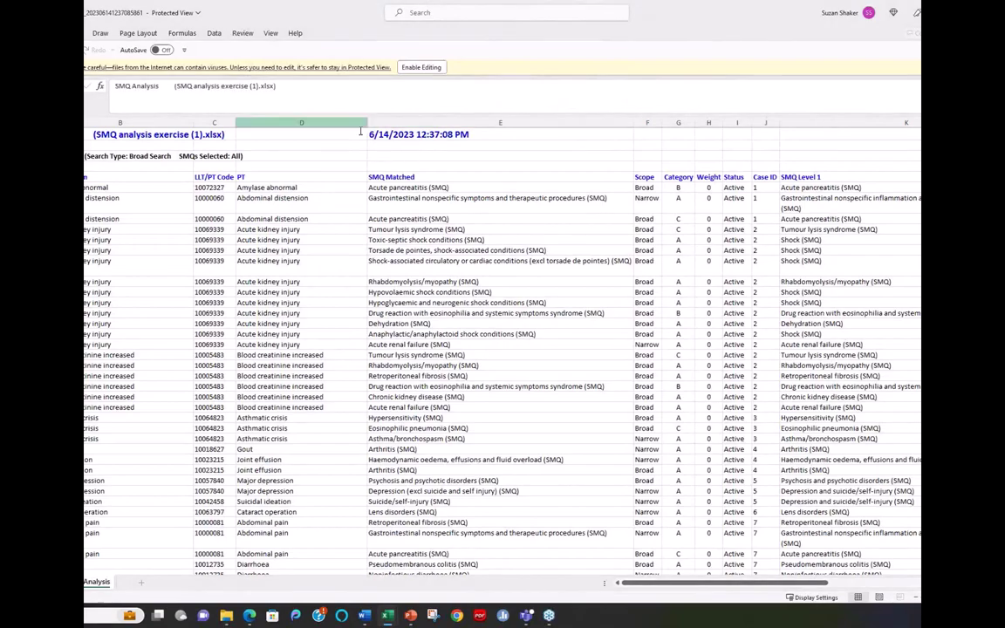
click(422, 68)
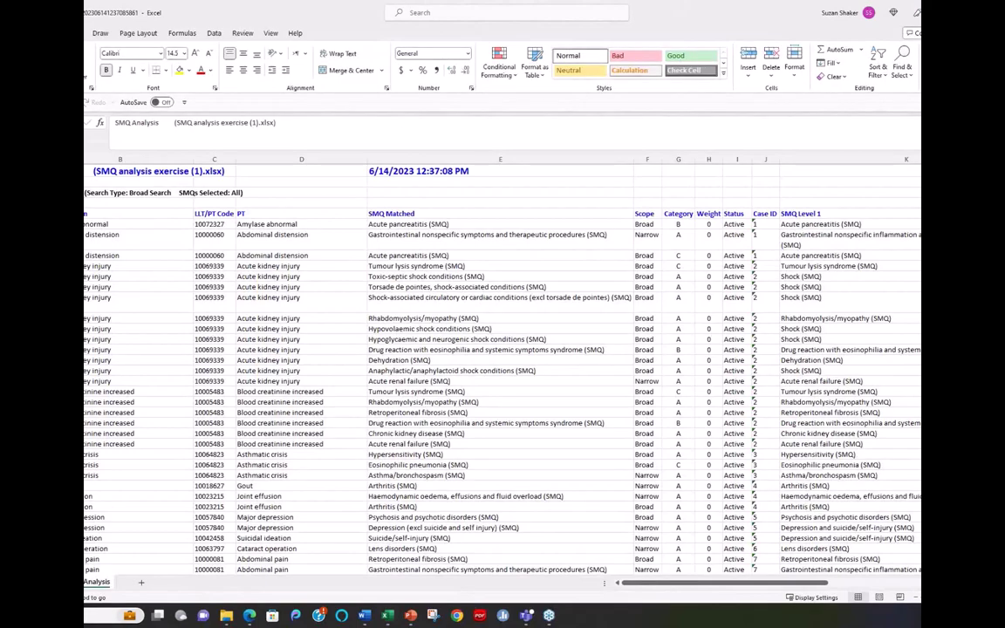
- Add filters to the report's column header row that starts with Row ID
click(163, 219)
click(214, 33)
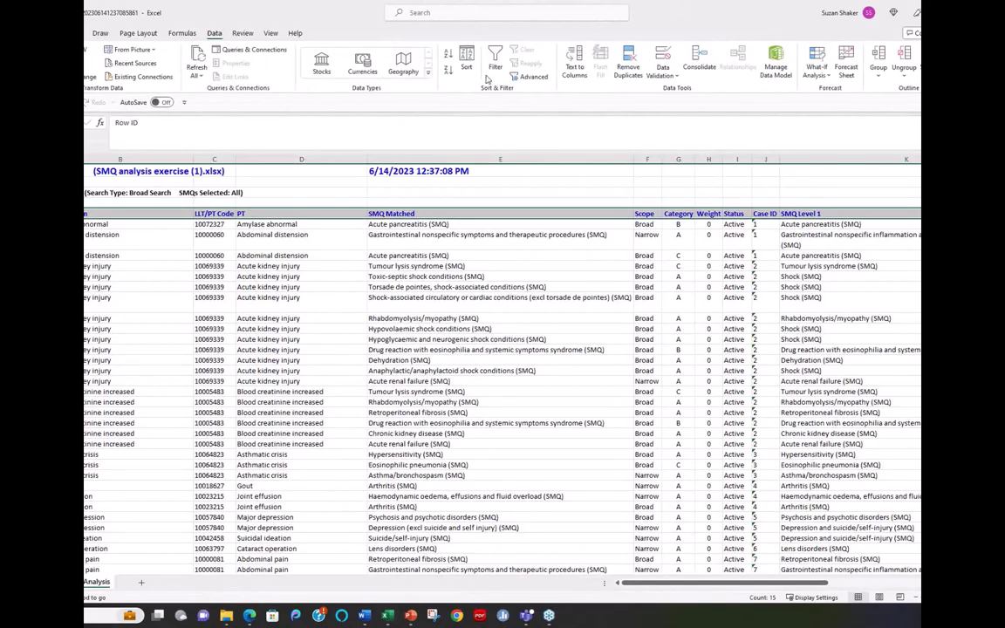
click(495, 62)
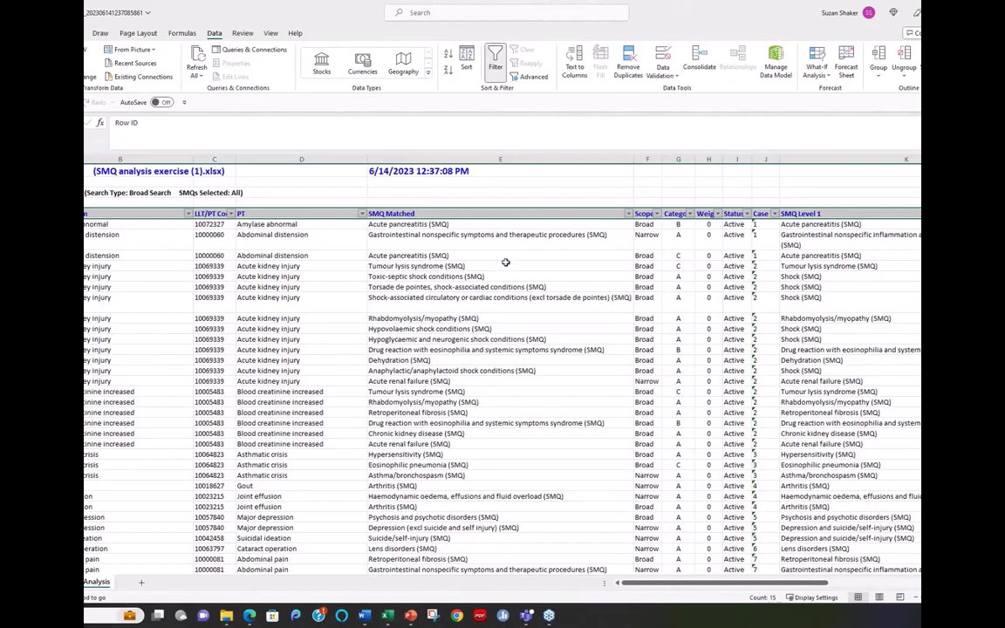
- Sort all the report's data rows by SMQ Matched, on cell values, from A to Z
scroll(515, 271, down, 5)
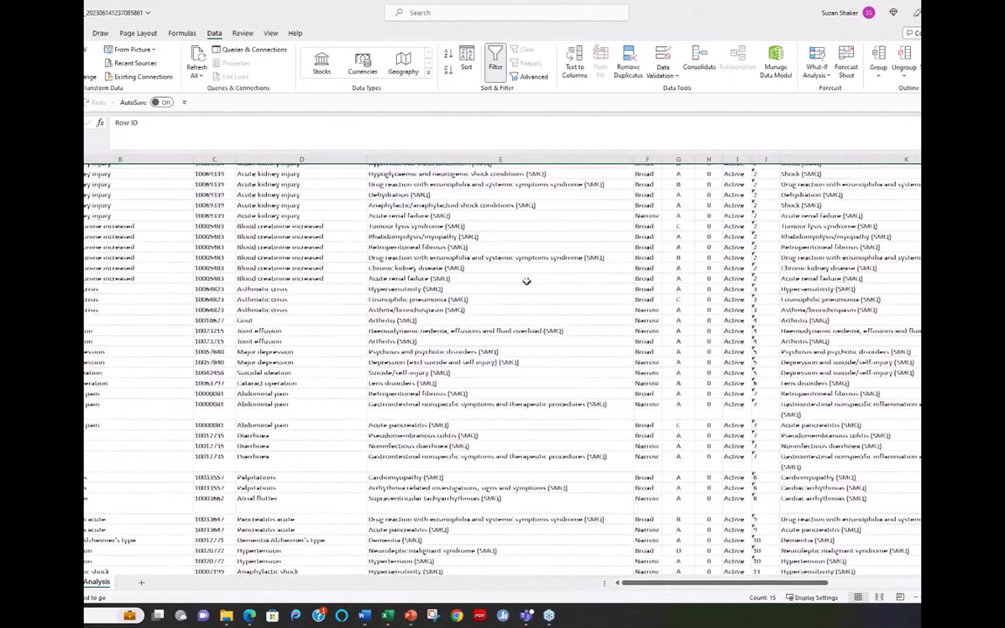
scroll(528, 284, down, 15)
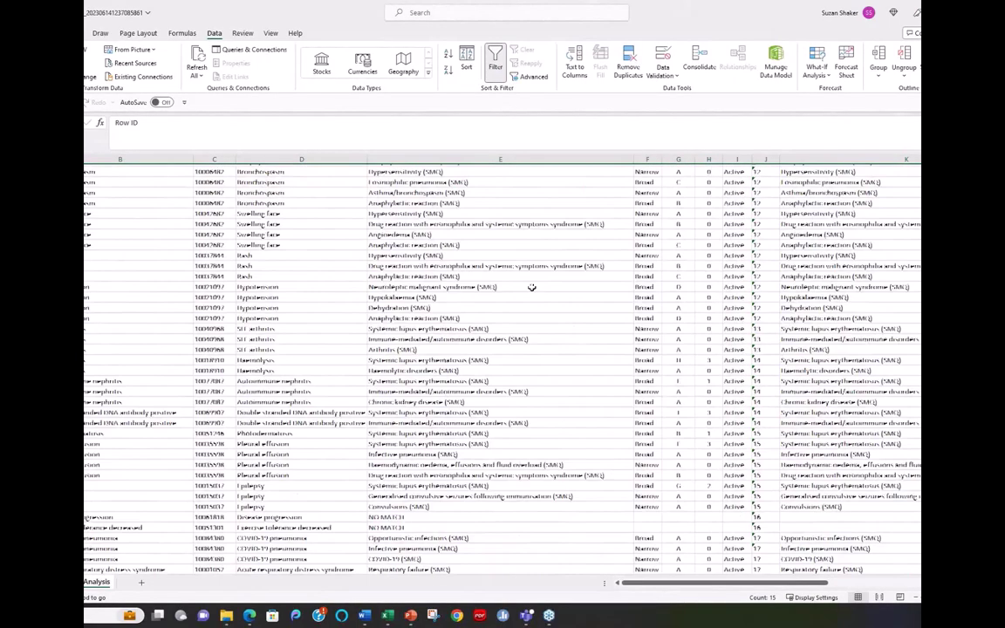
scroll(531, 287, up, 20)
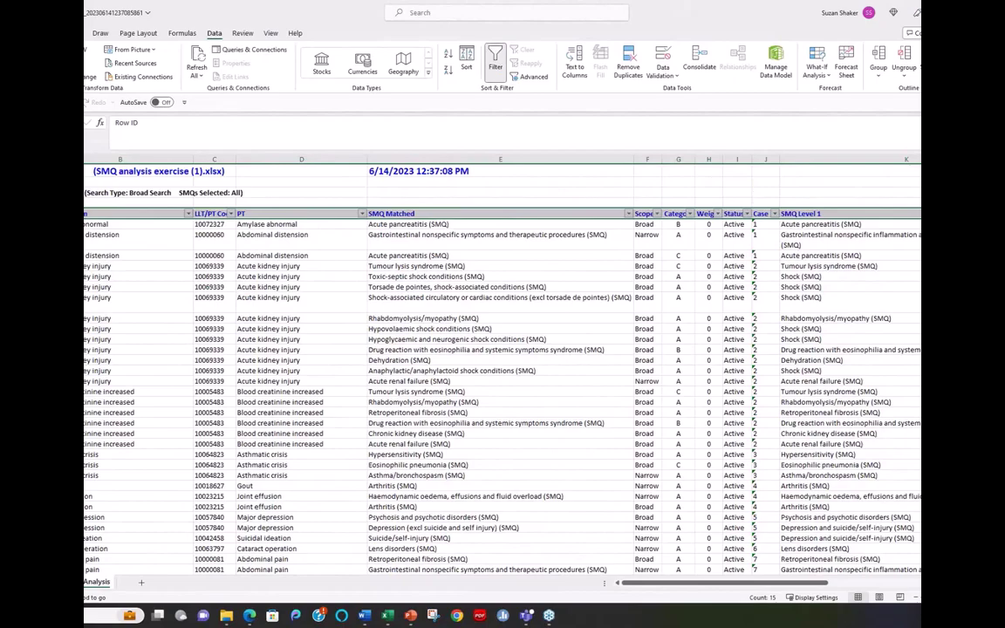
key(ctrl+shift+End)
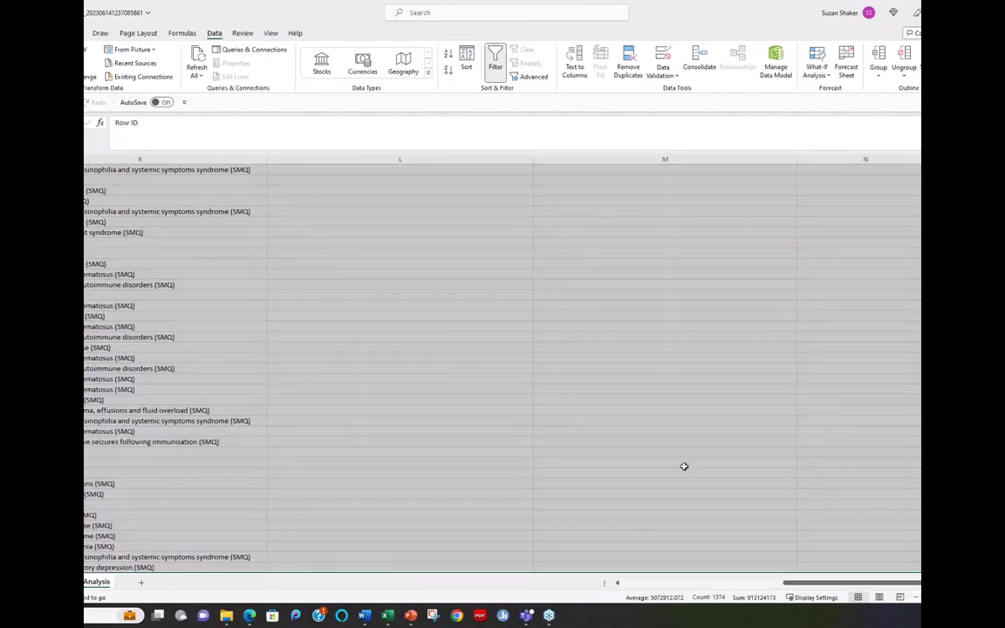
drag(785, 584, 607, 587)
scroll(484, 429, up, 5)
scroll(483, 428, up, 10)
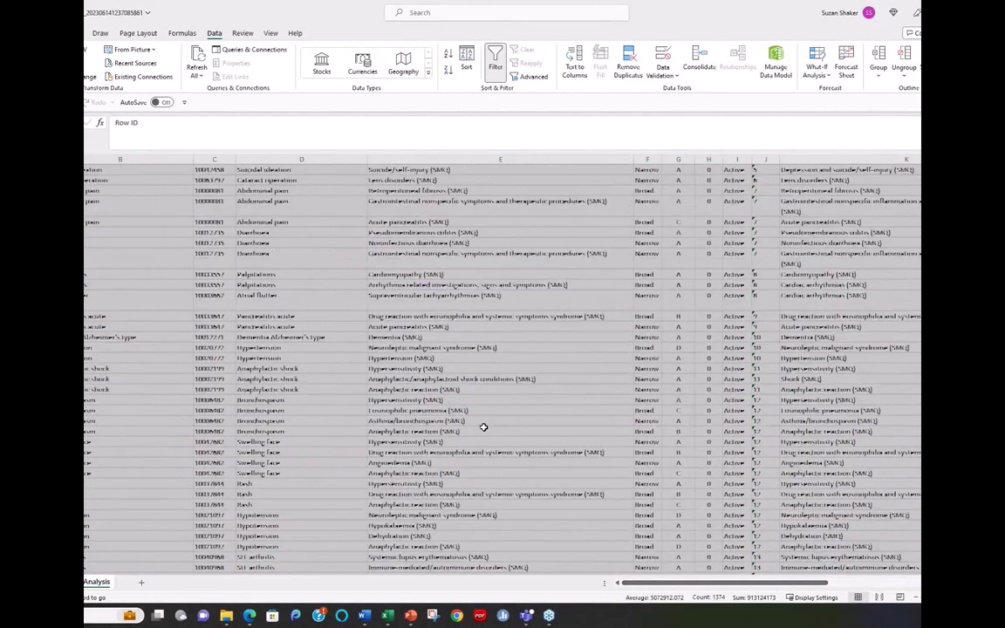
click(467, 63)
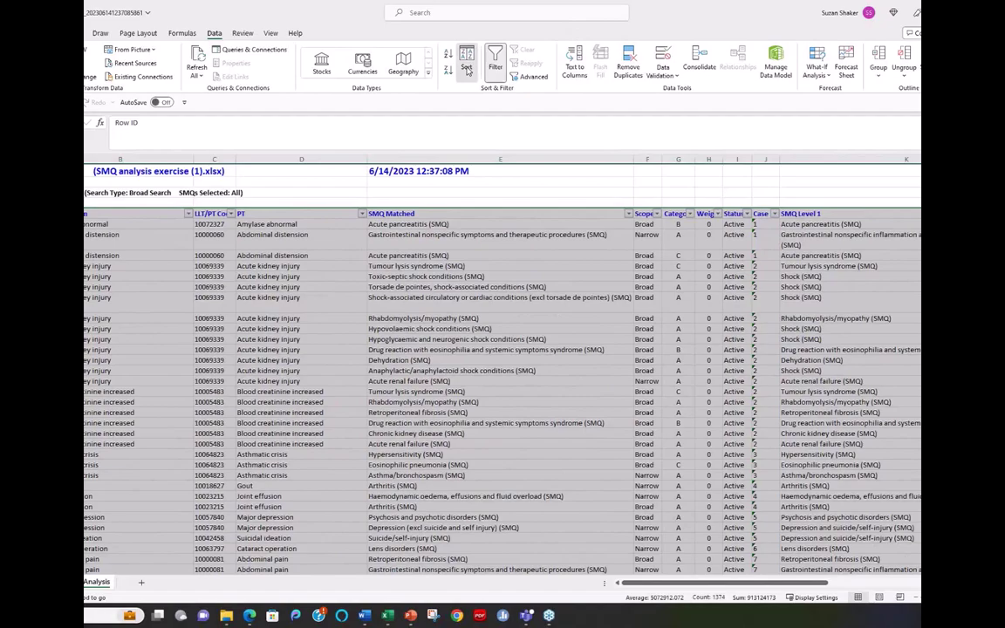
click(286, 336)
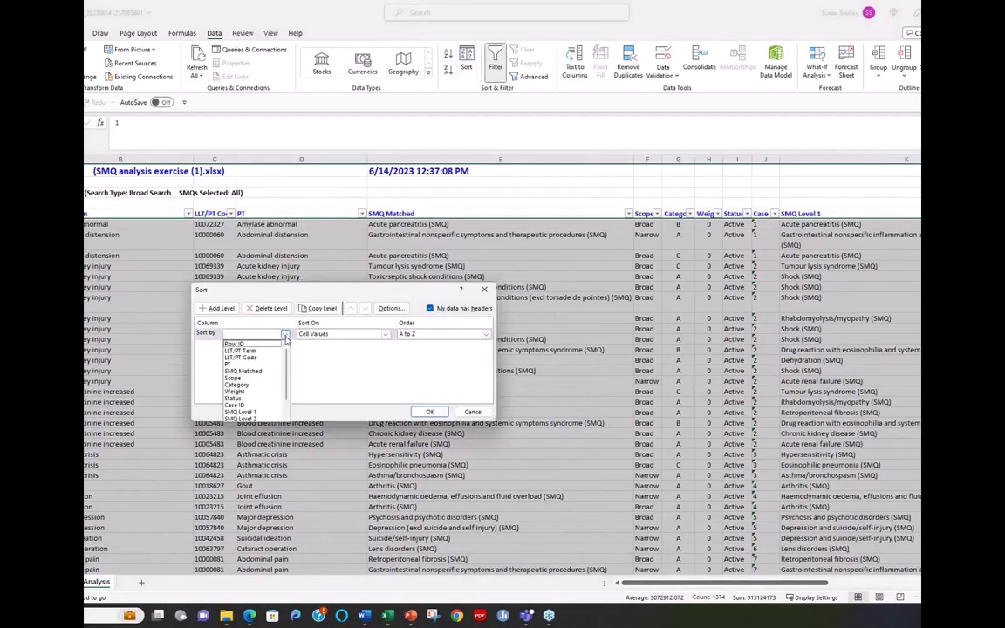
click(244, 373)
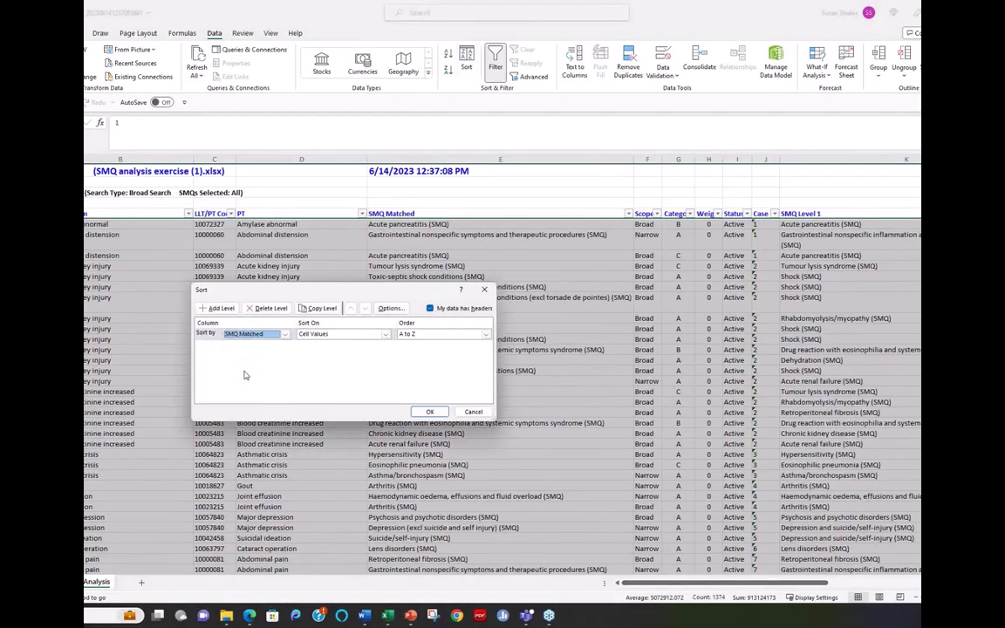
click(432, 412)
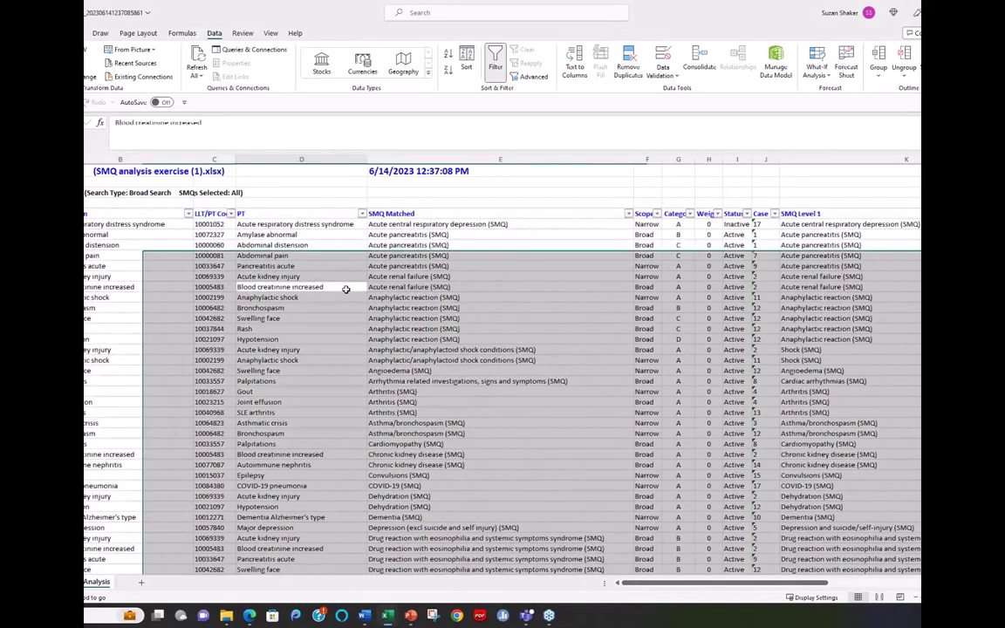
click(346, 289)
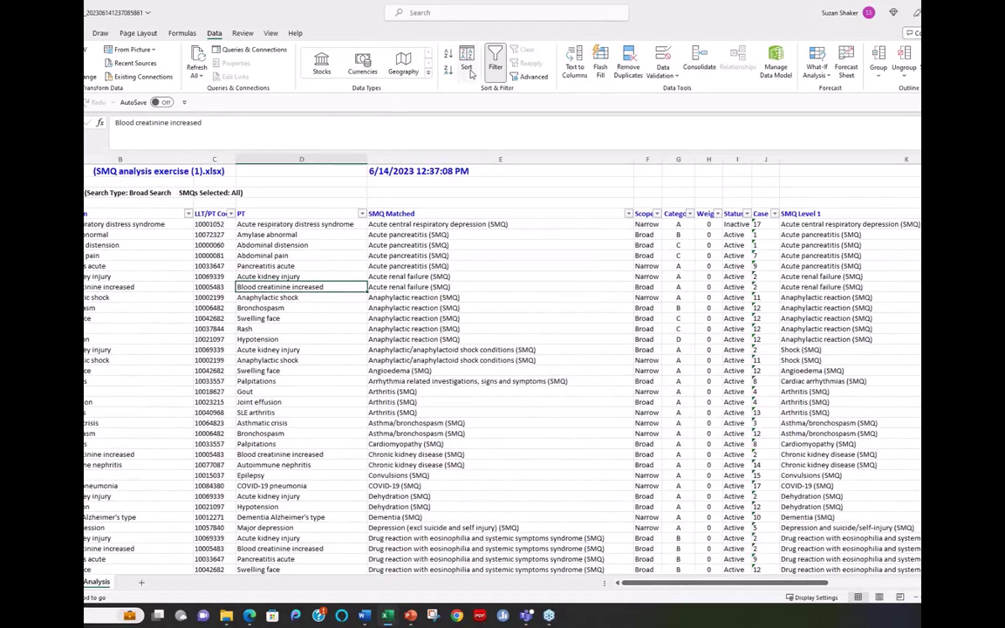
- Filter the SMQ Matched column to show only Acute central respiratory depression (SMQ)
click(383, 215)
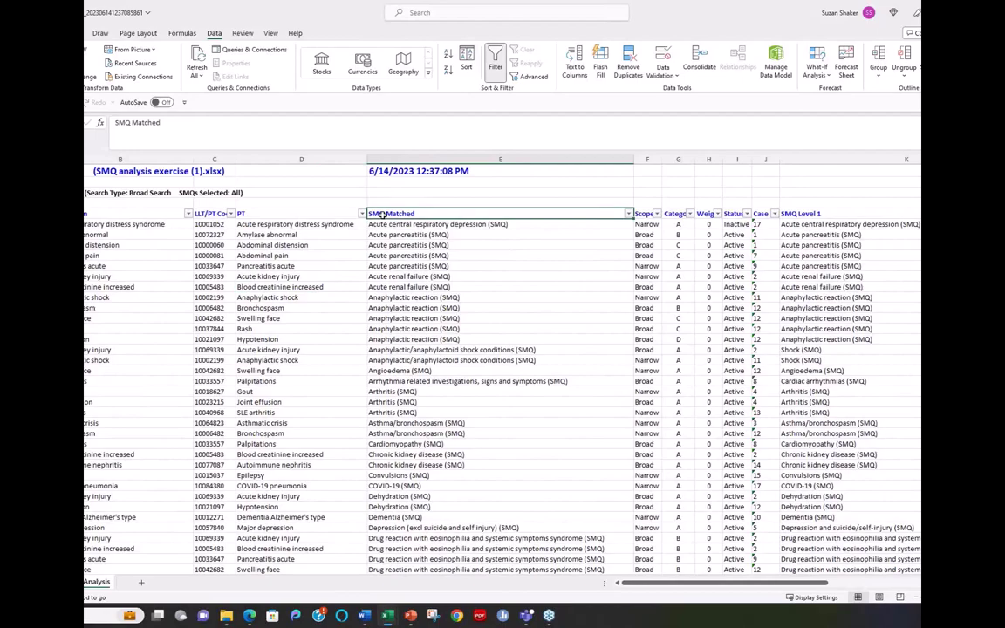
click(382, 237)
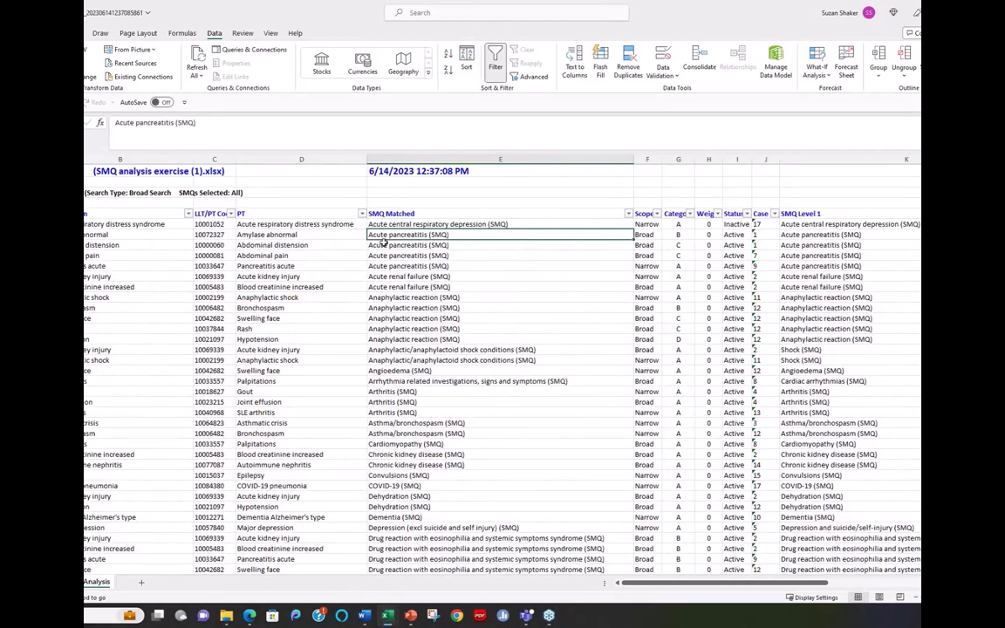
drag(383, 243, 382, 282)
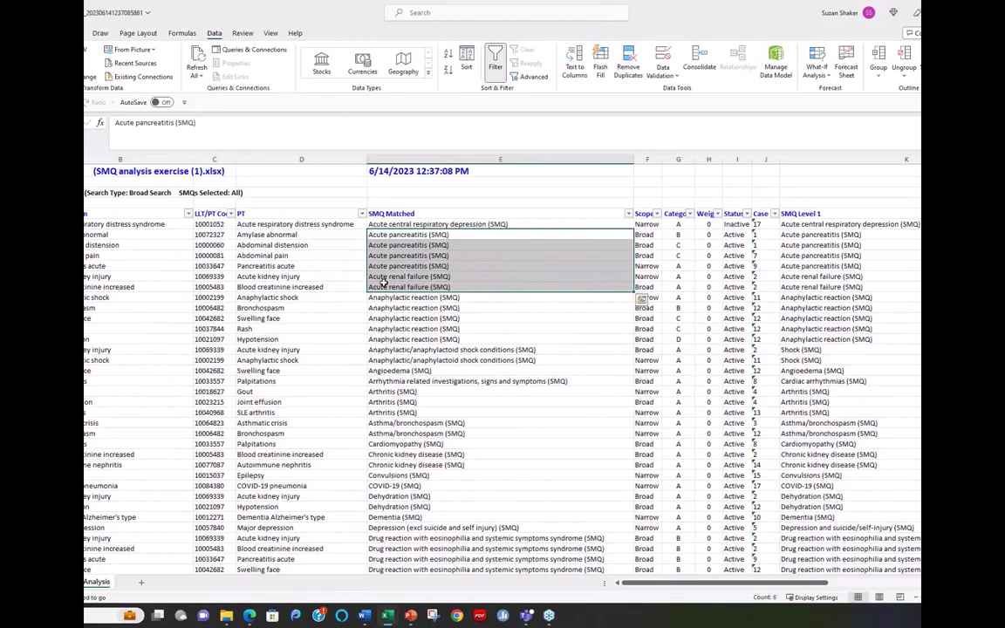
click(628, 213)
click(541, 337)
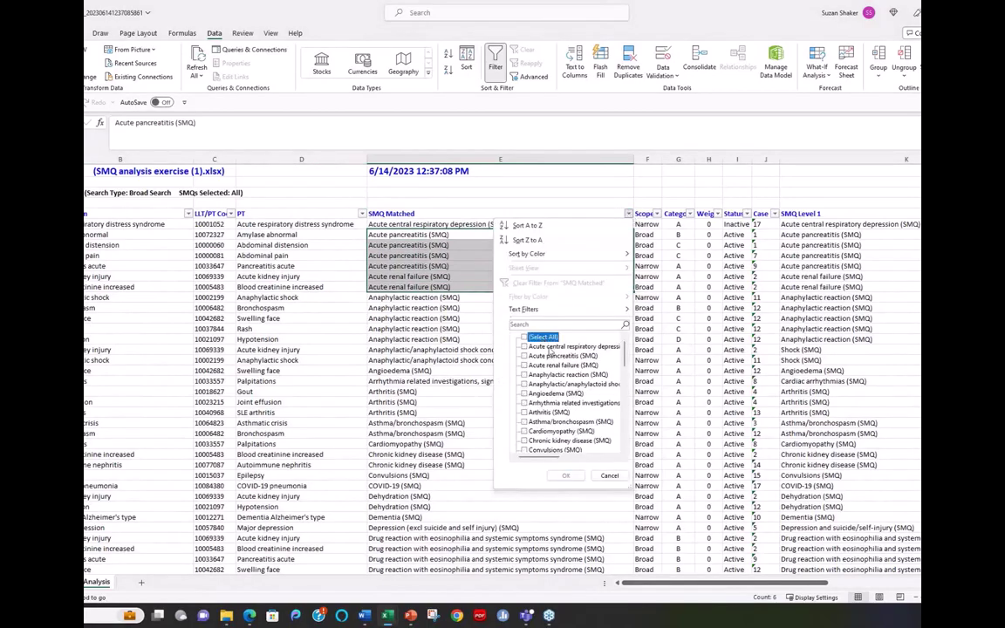
click(550, 347)
key(Return)
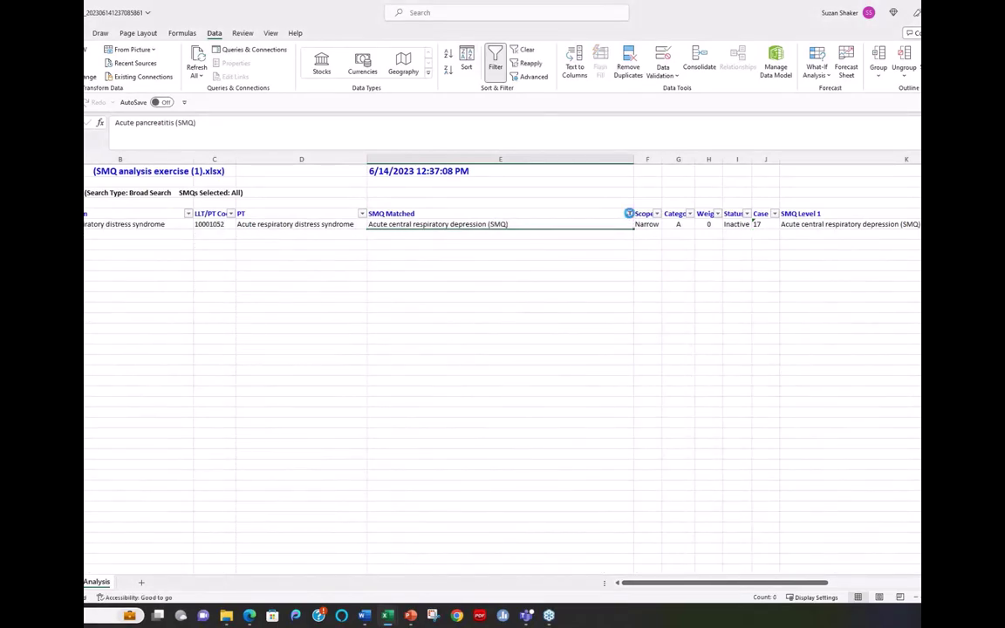
- Change the SMQ Matched filter to show only Acute pancreatitis (SMQ) rows
click(629, 214)
click(525, 346)
click(525, 356)
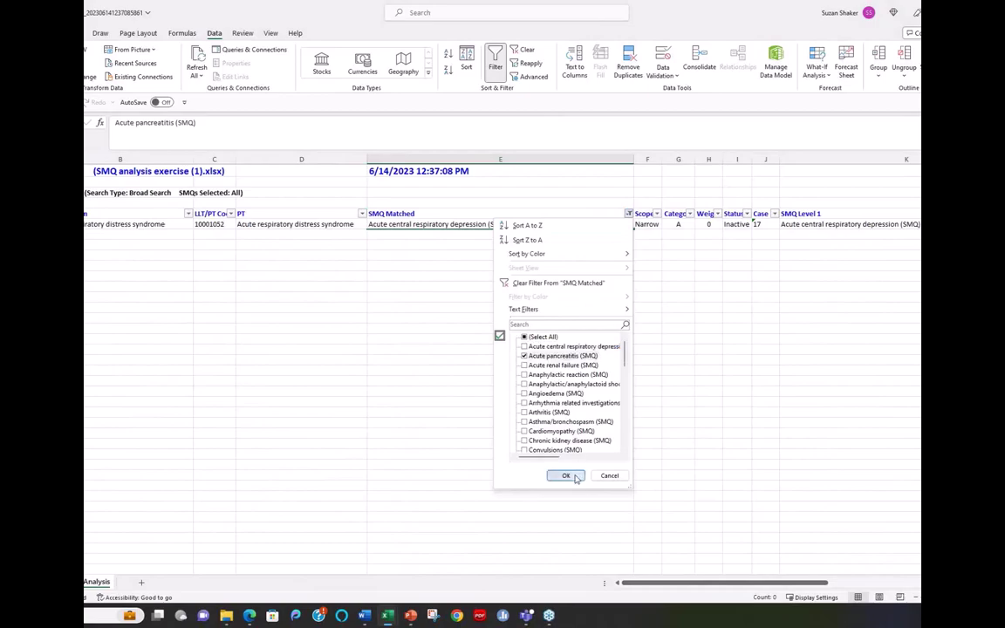
click(566, 476)
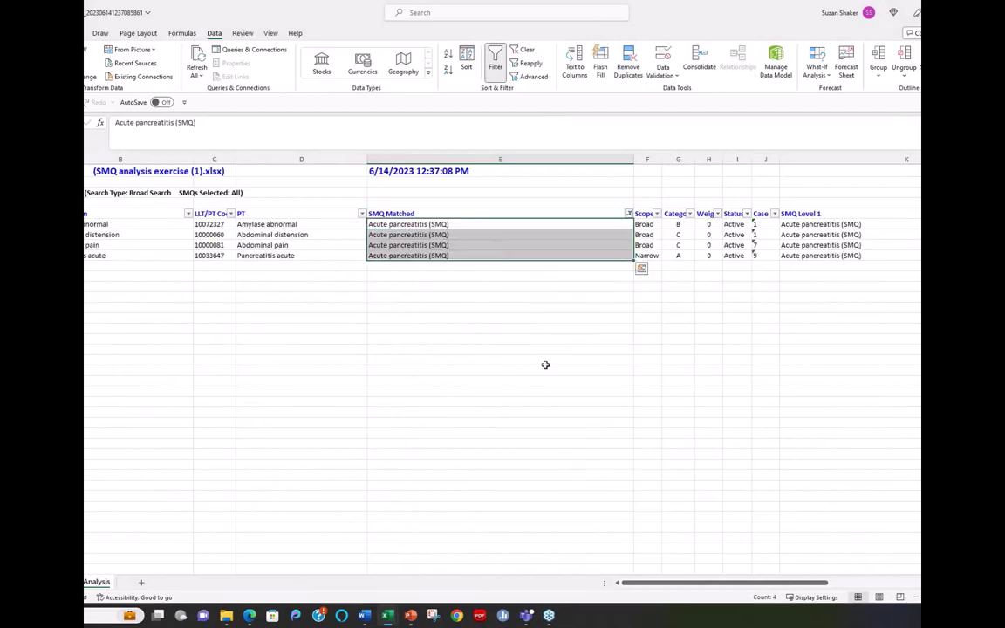
- Reselect all values in the SMQ Matched filter so every report row is listed
click(629, 214)
click(525, 336)
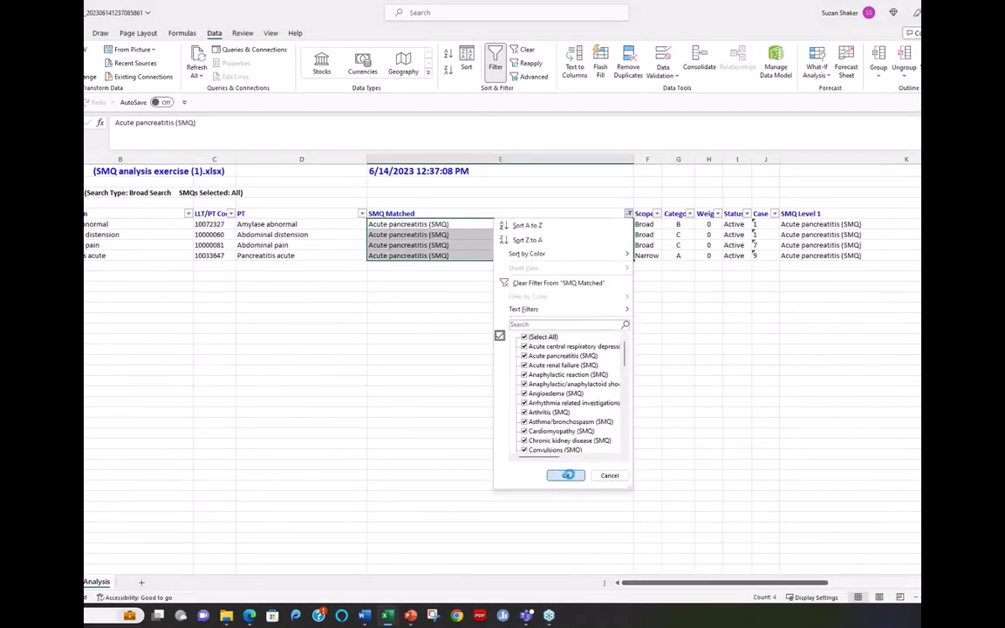
click(567, 475)
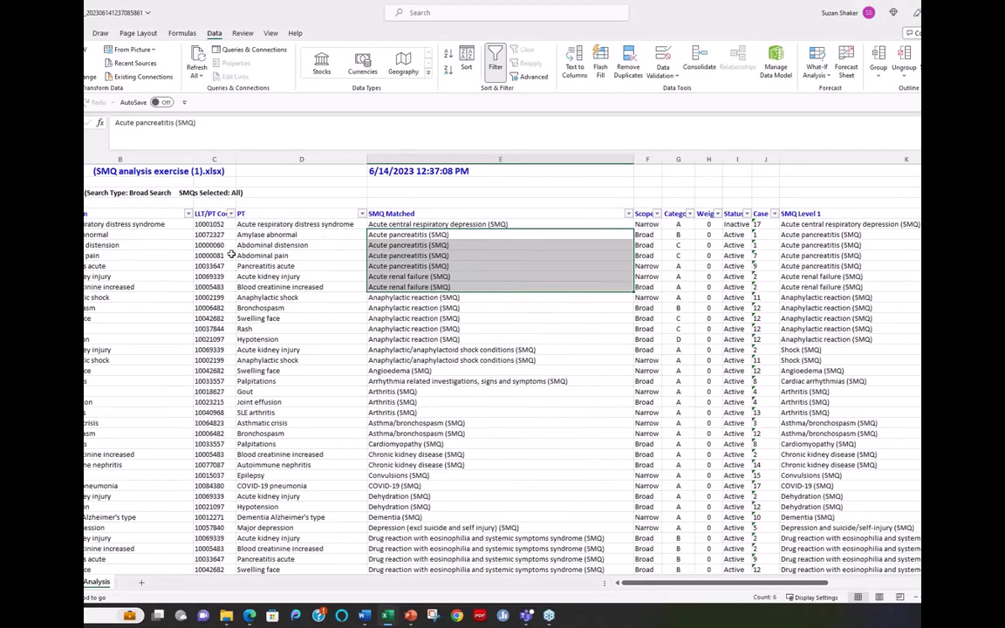
- Examine the Acute pancreatitis and Anaphylactic reaction rows, comparing their PTs and category letters
drag(85, 234, 85, 287)
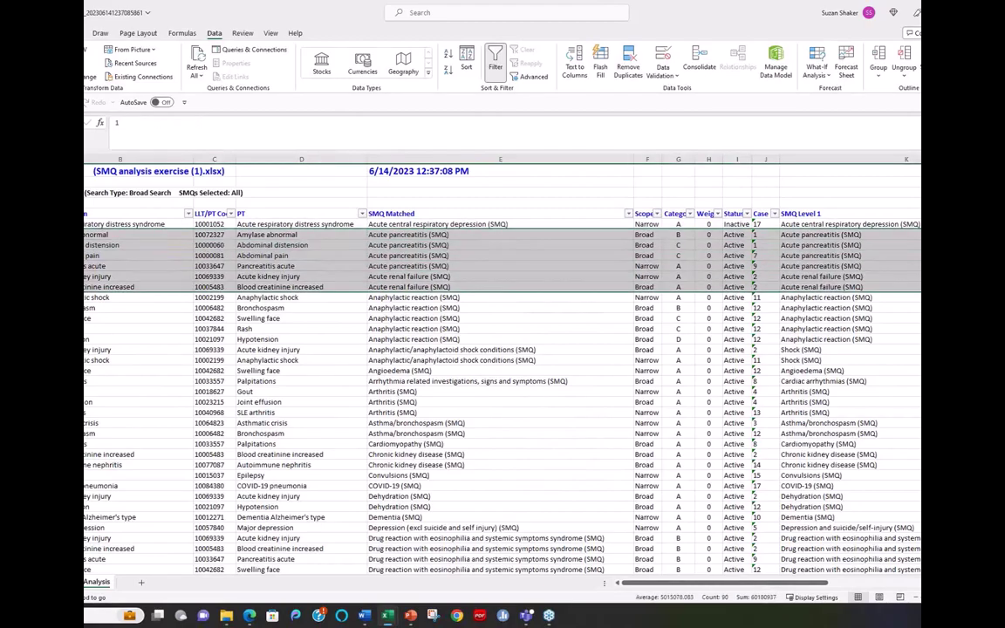
click(367, 255)
drag(84, 235, 84, 266)
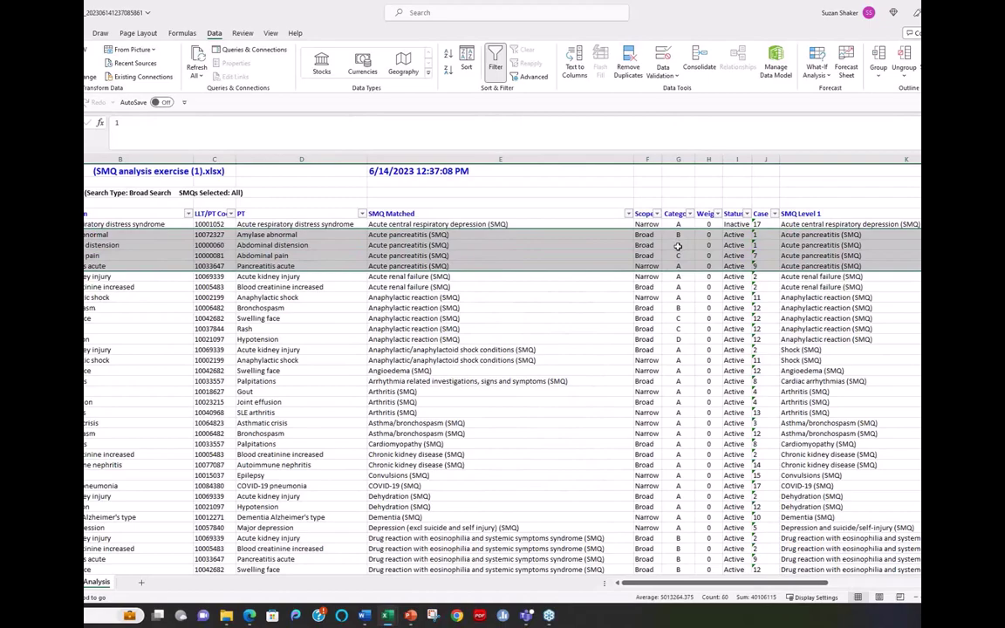
click(273, 255)
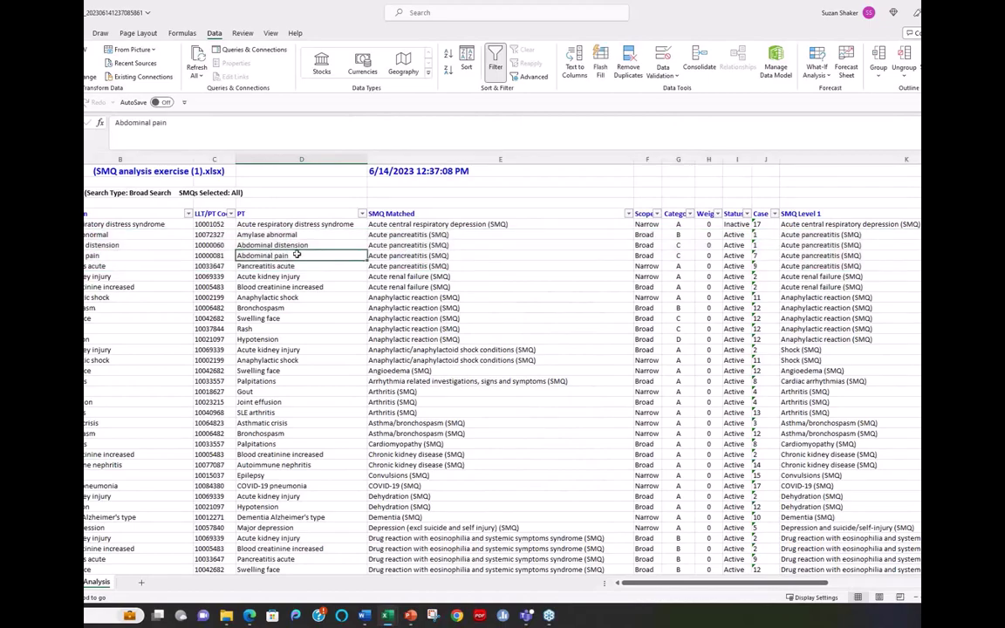
click(676, 253)
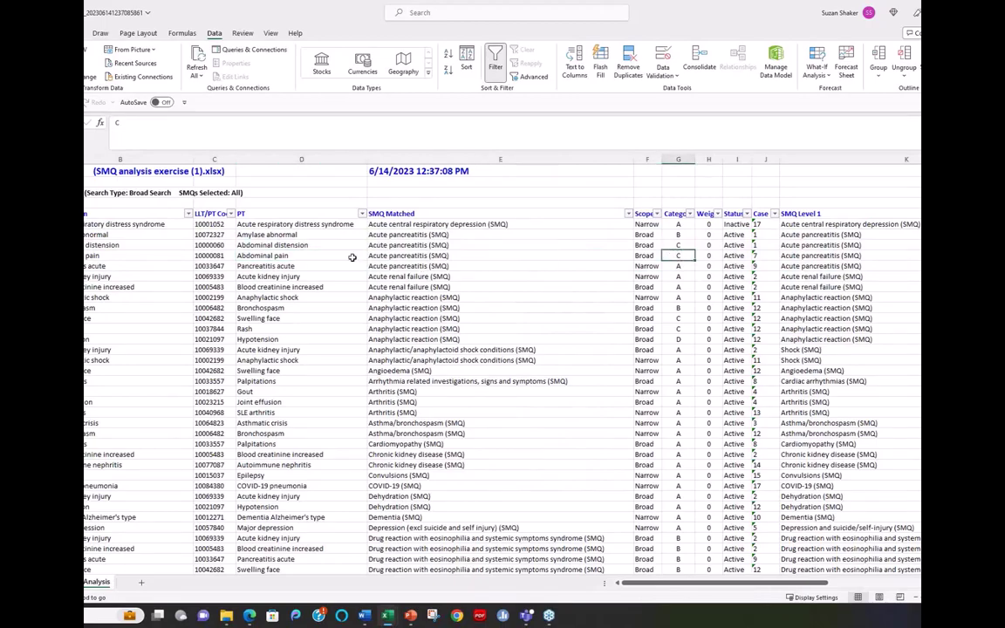
click(293, 255)
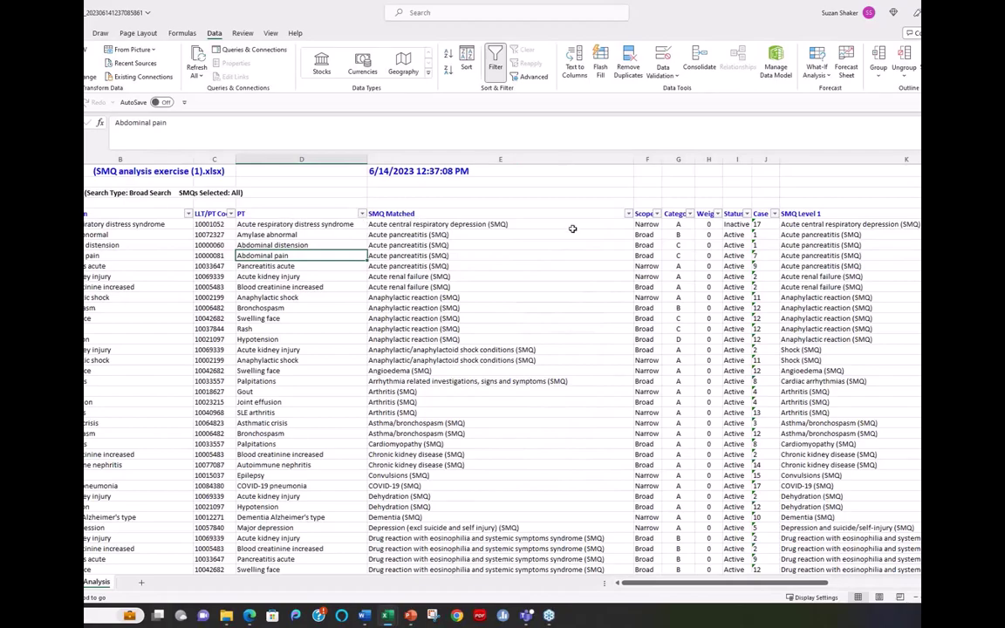
drag(385, 238, 385, 259)
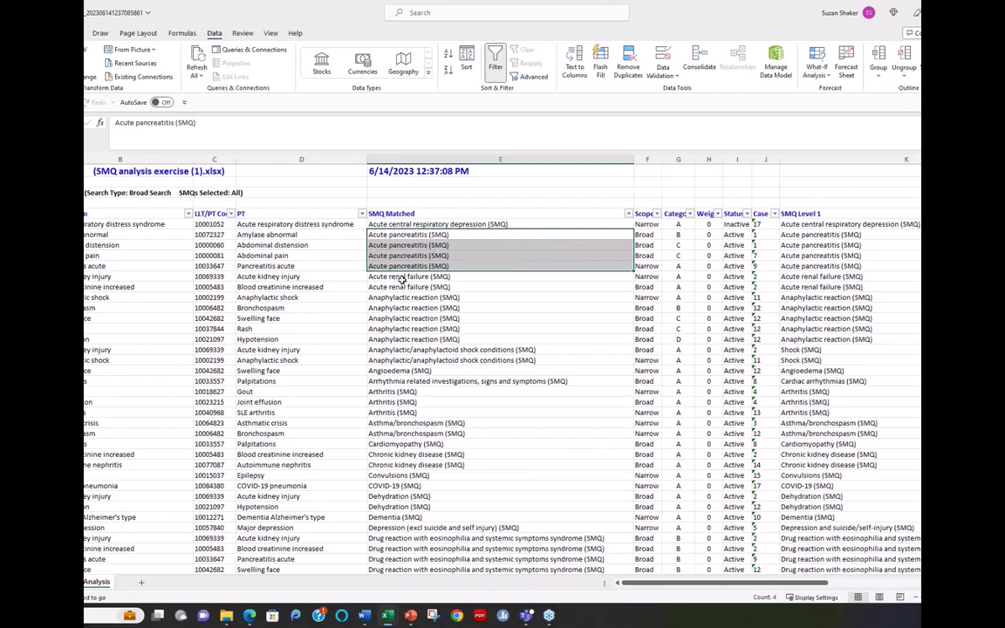
drag(398, 276, 393, 363)
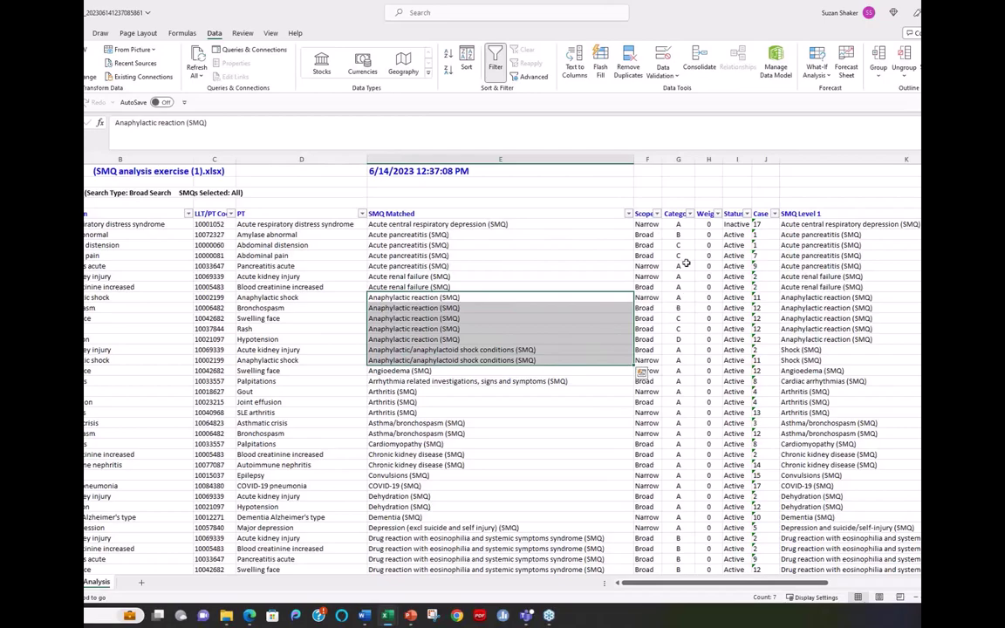
drag(678, 298, 679, 360)
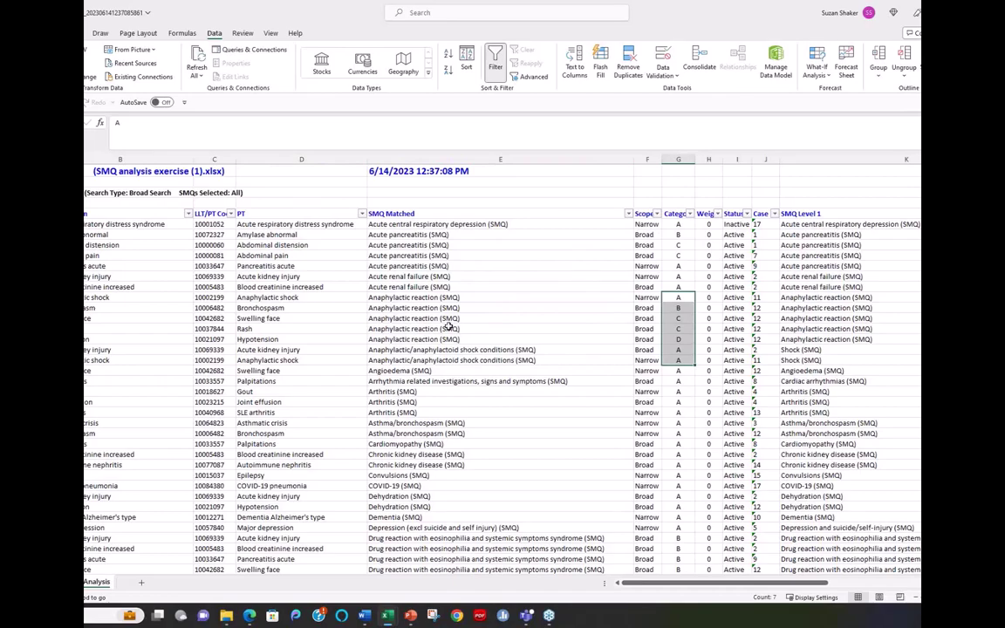
- Examine the scope and category of the Drug reaction with eosinophilia and systemic symptoms syndrome rows
scroll(448, 325, down, 5)
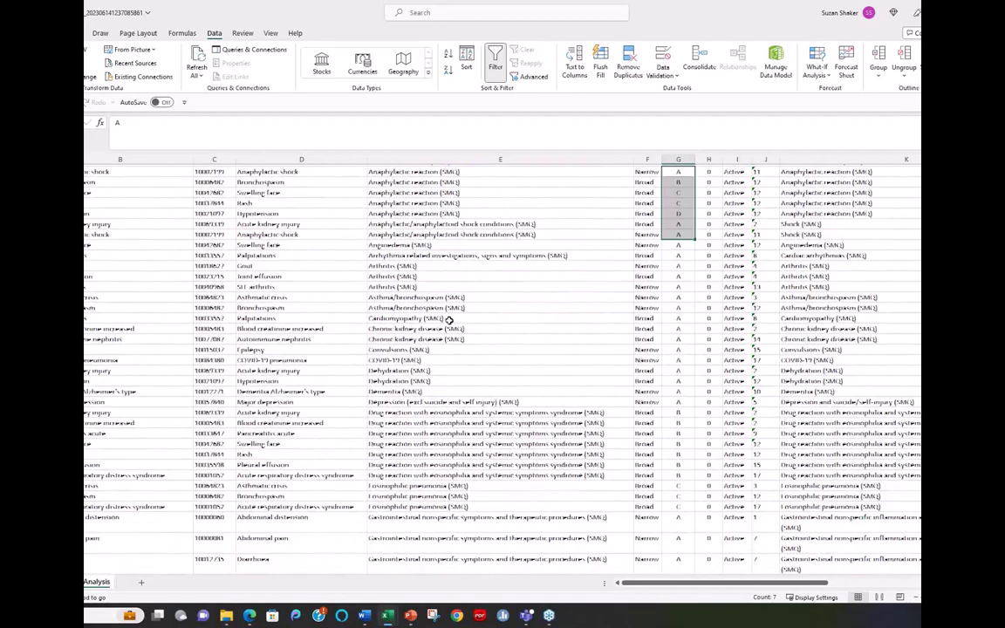
scroll(448, 321, down, 1)
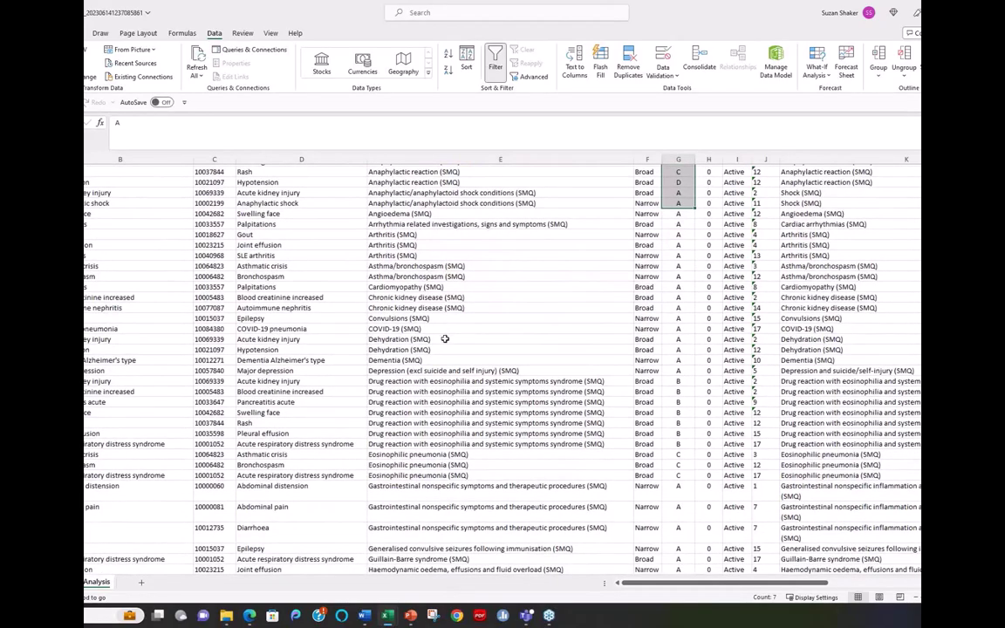
scroll(444, 338, down, 2)
scroll(444, 339, down, 1)
drag(393, 317, 388, 381)
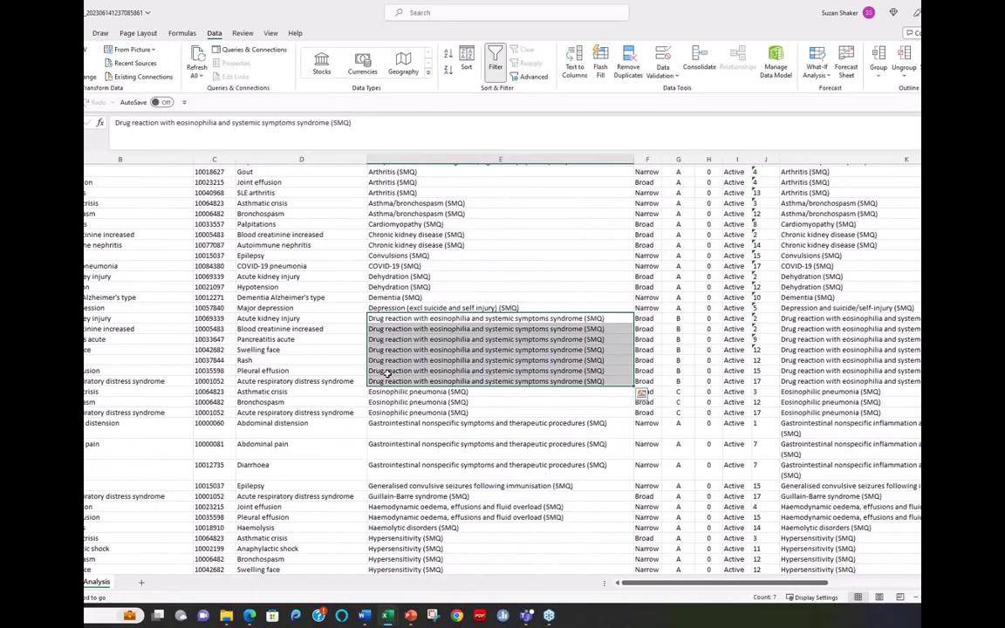
click(673, 318)
drag(673, 319, 678, 382)
drag(641, 319, 645, 378)
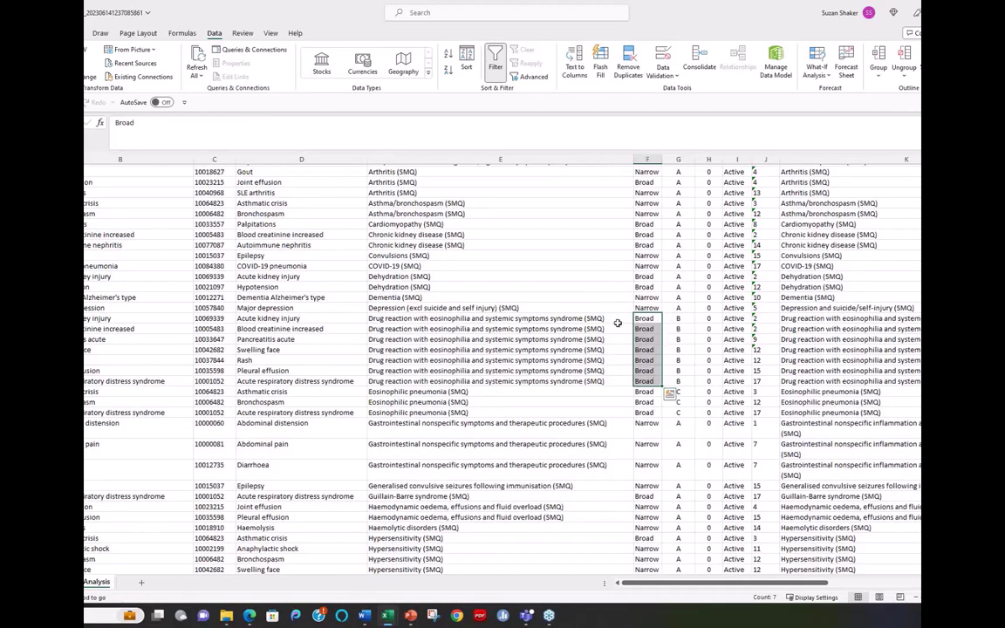
drag(541, 319, 541, 381)
- Review the remaining SMQ matches down to the last rows, including the NO MATCH terms, and return to the header row
scroll(541, 380, down, 5)
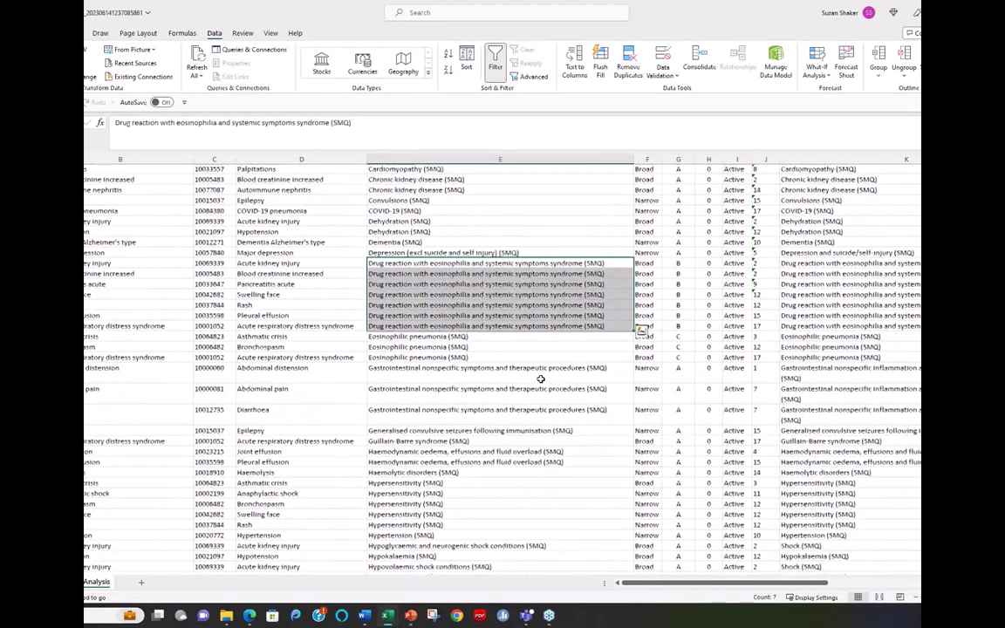
scroll(541, 372, down, 3)
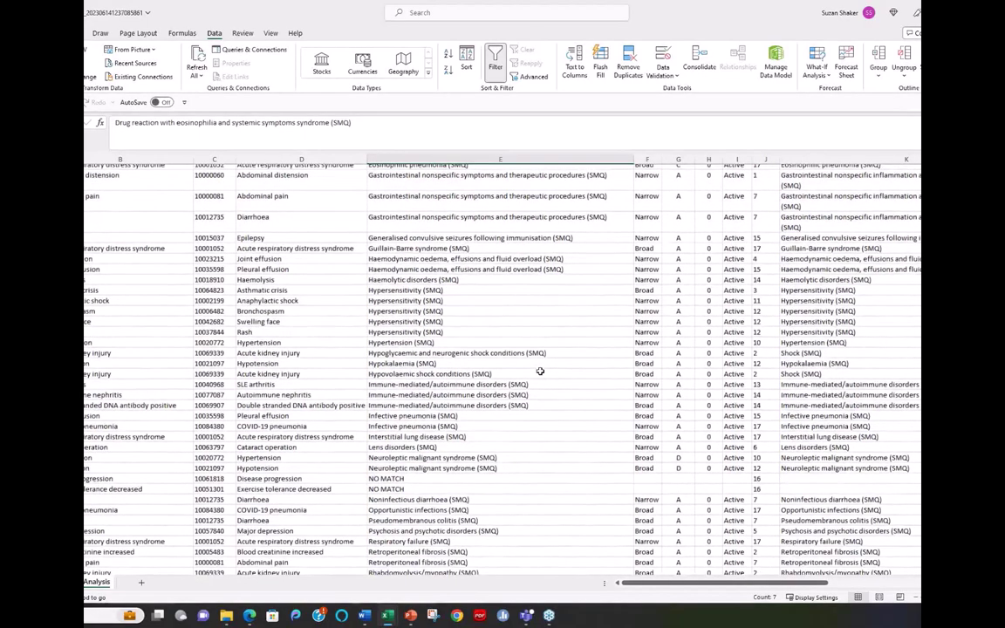
scroll(541, 348, down, 2)
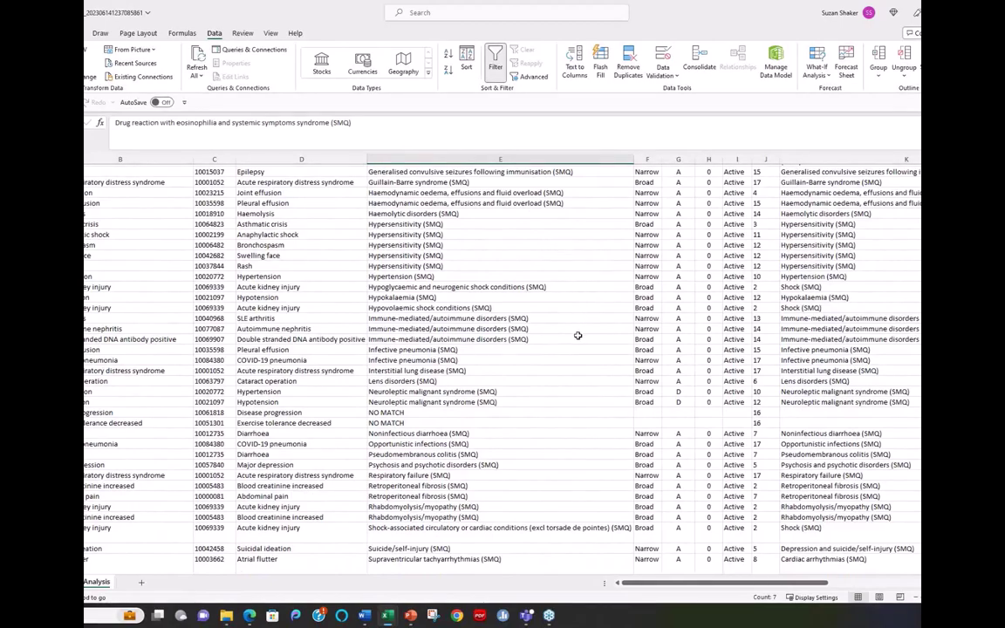
scroll(579, 337, down, 3)
scroll(580, 338, up, 4)
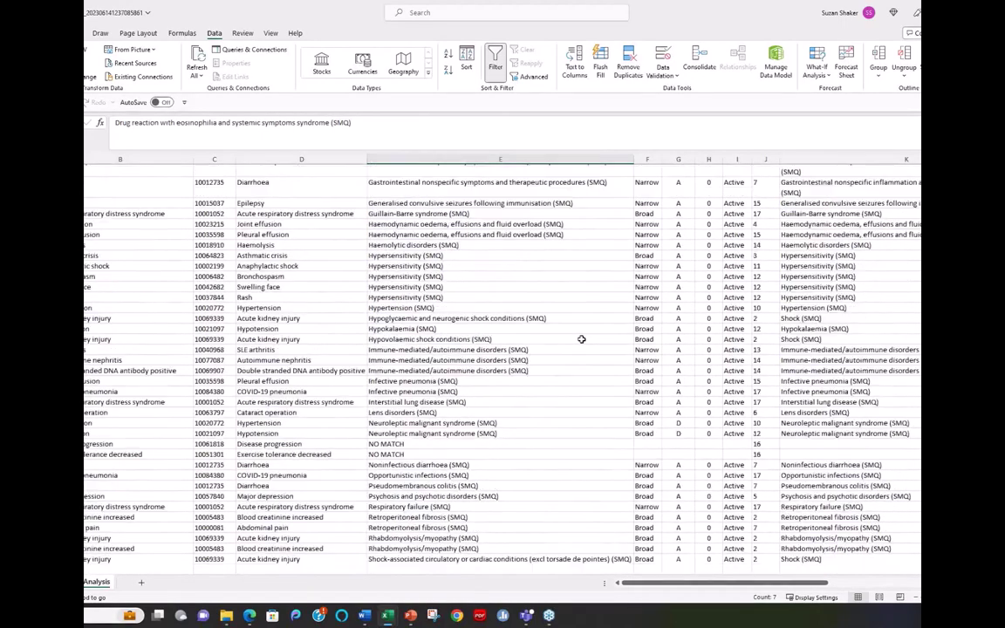
scroll(579, 339, up, 10)
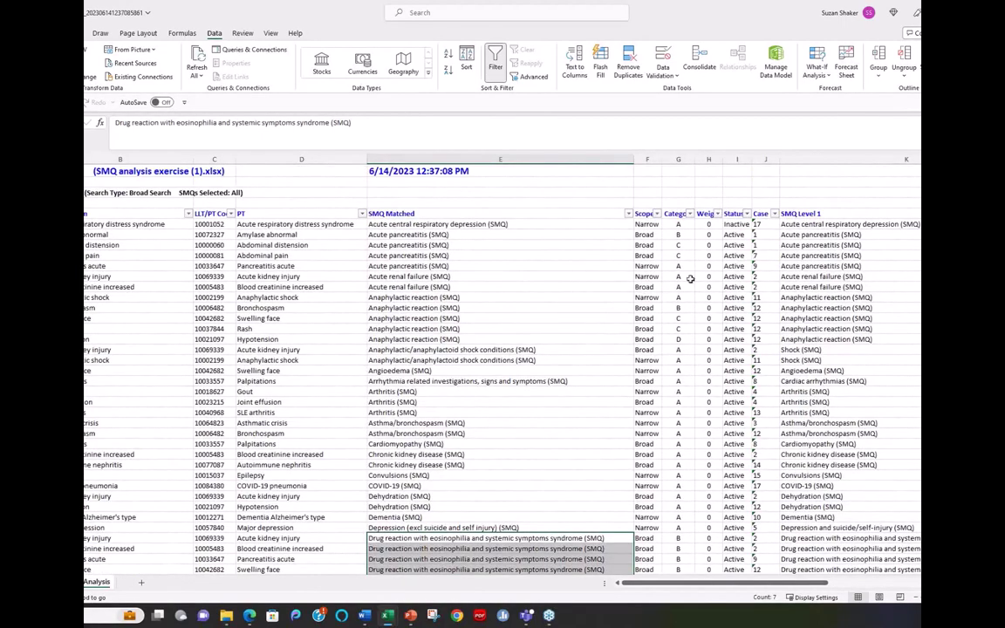
- Widen the Case ID column so its full header fits
click(761, 214)
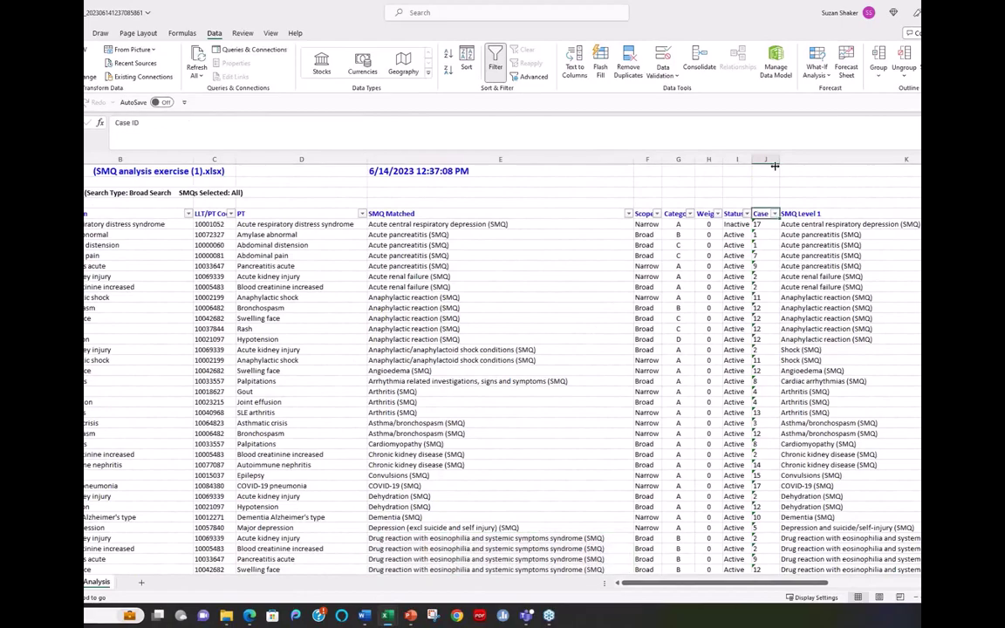
drag(777, 161, 801, 158)
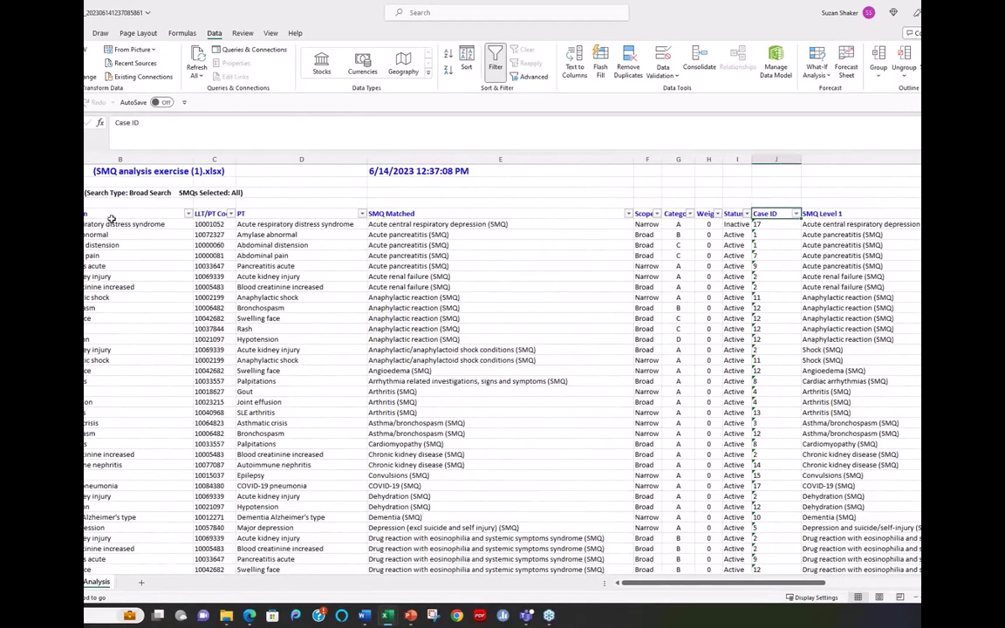
key(Home)
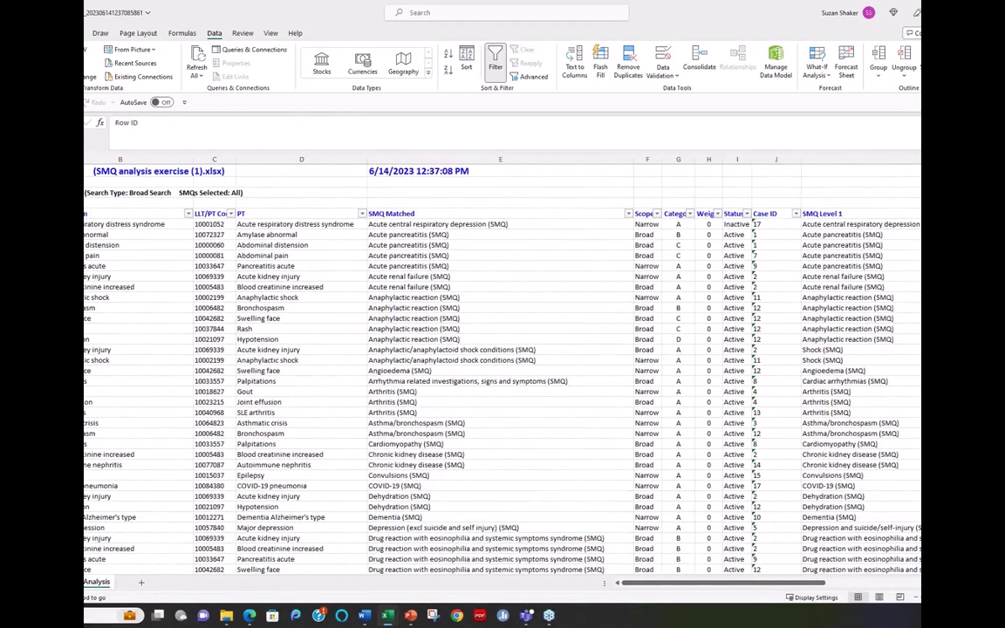
scroll(631, 256, left, 1)
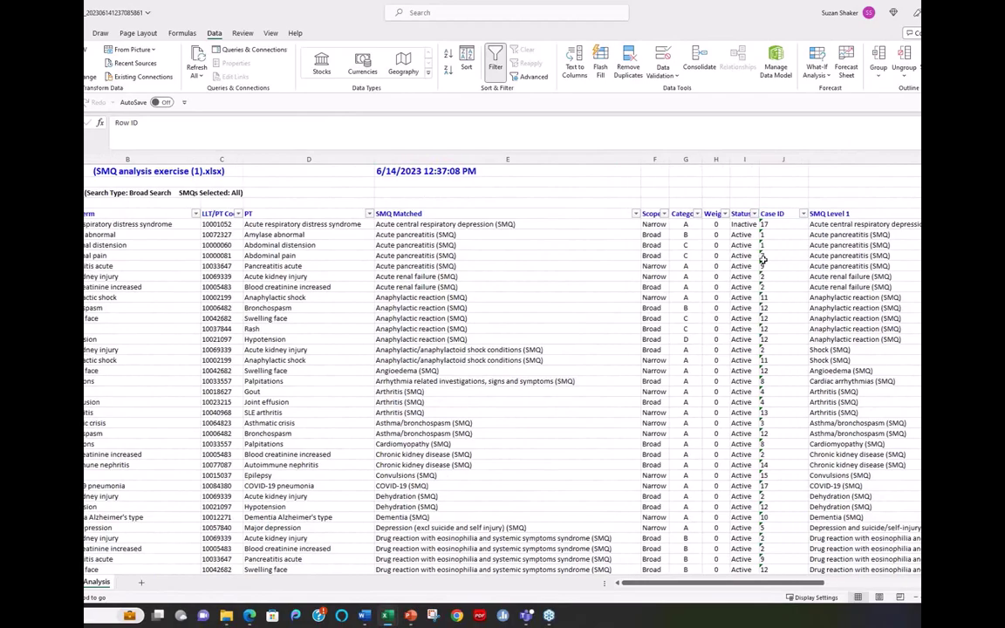
- Filter the Case ID column to show only case 17
click(807, 213)
click(725, 339)
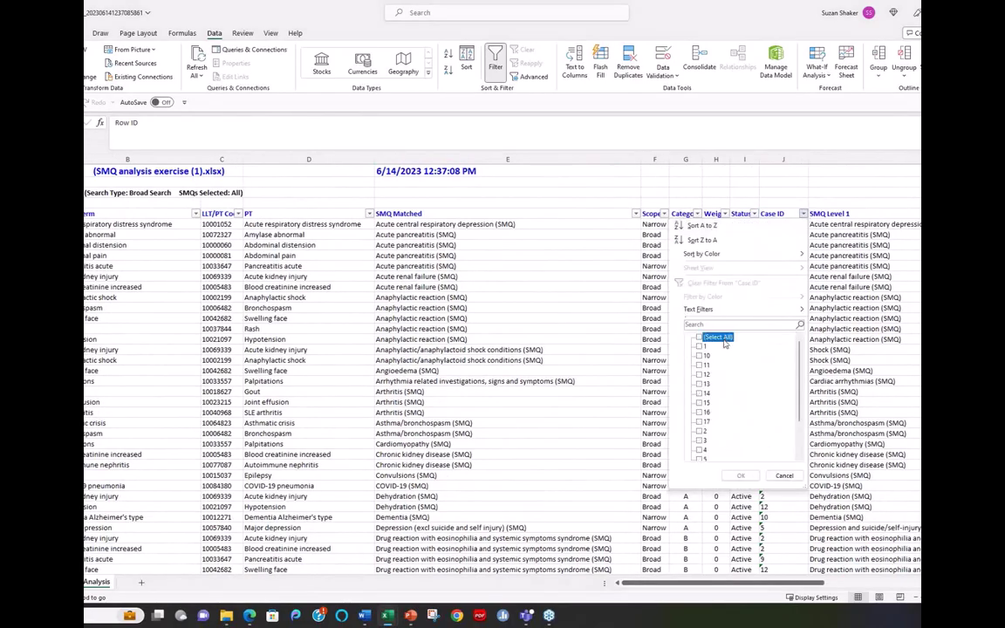
click(703, 422)
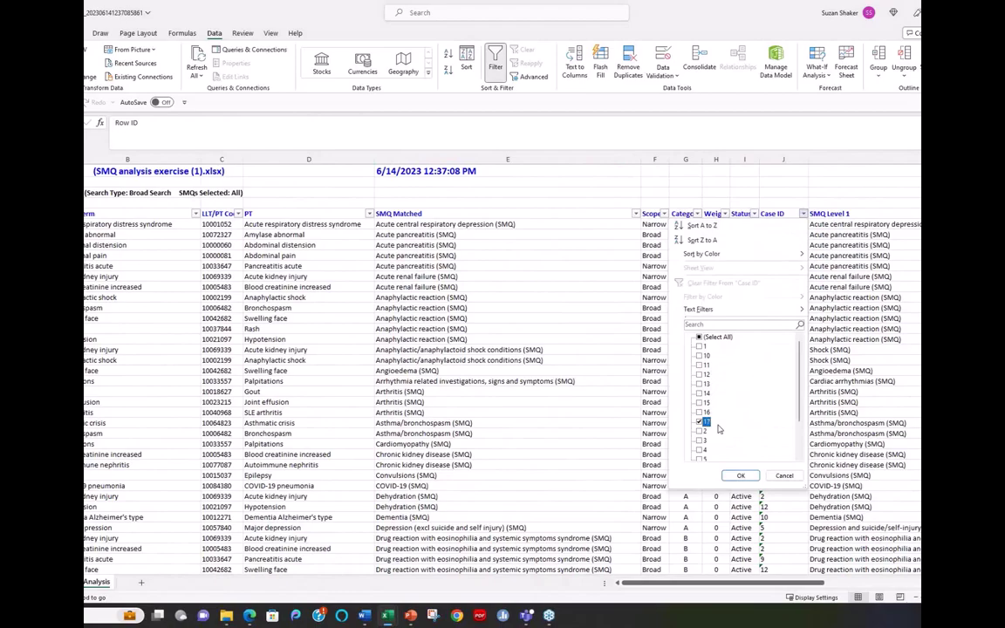
click(741, 476)
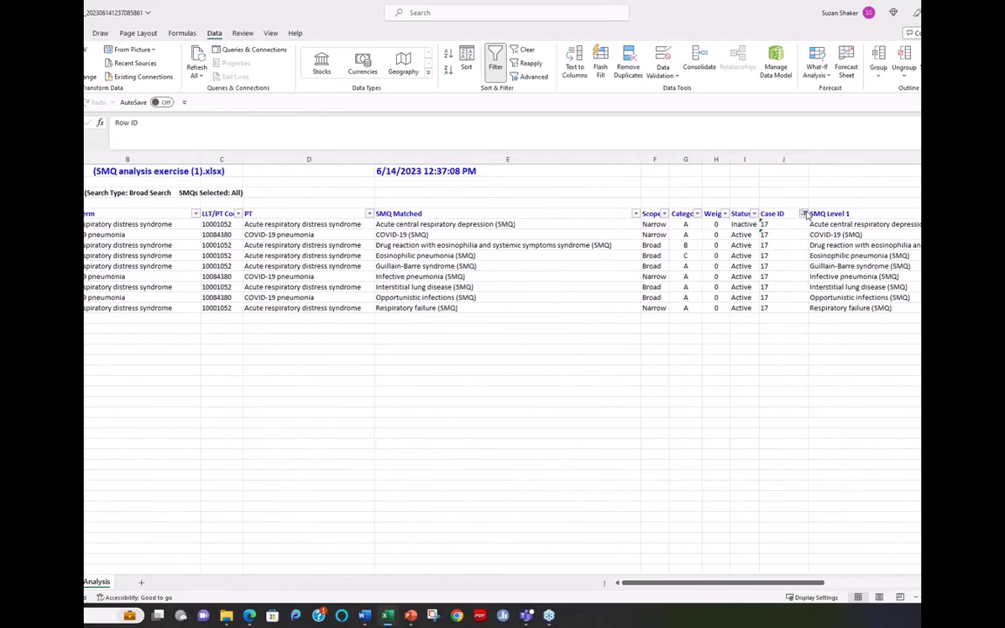
- Reselect all cases in the Case ID filter to list the whole report
click(803, 213)
click(699, 337)
click(741, 476)
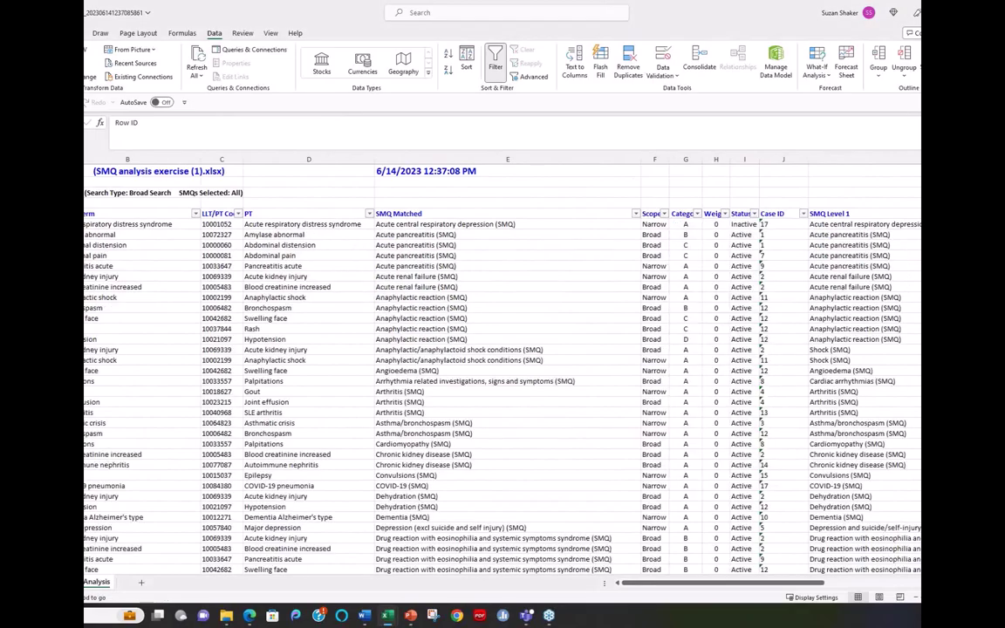
- Filter the Row ID column to the Pancreatitis acute entry, and clear that filter again
key(alt+Down)
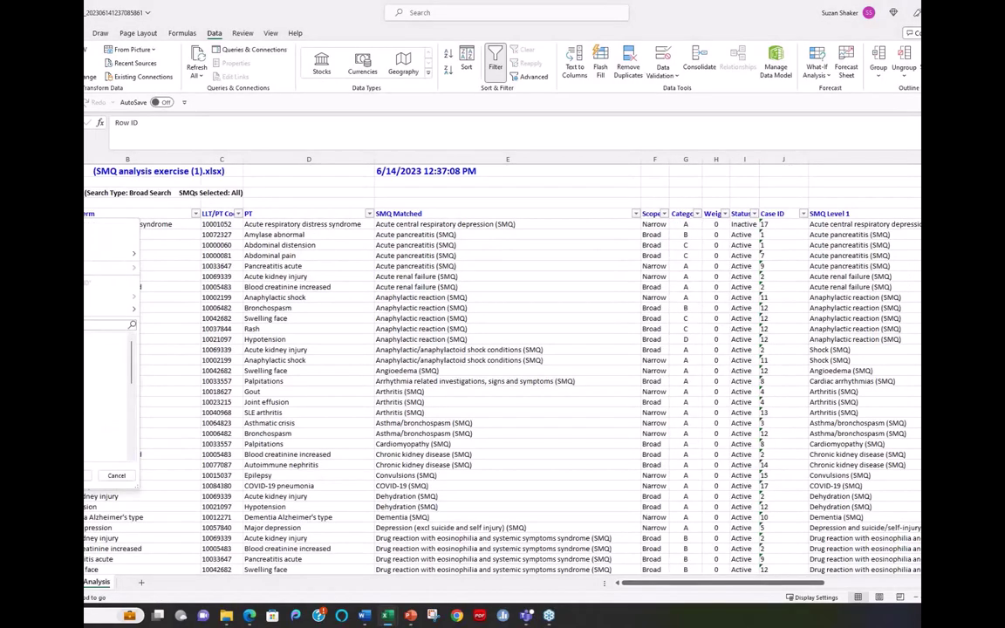
key(Return)
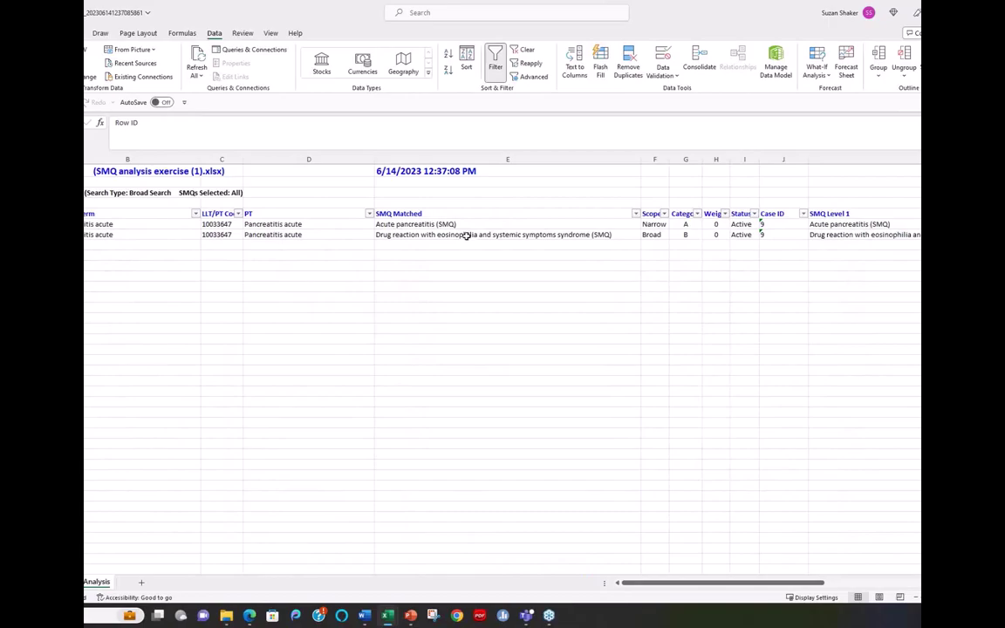
key(alt+Down)
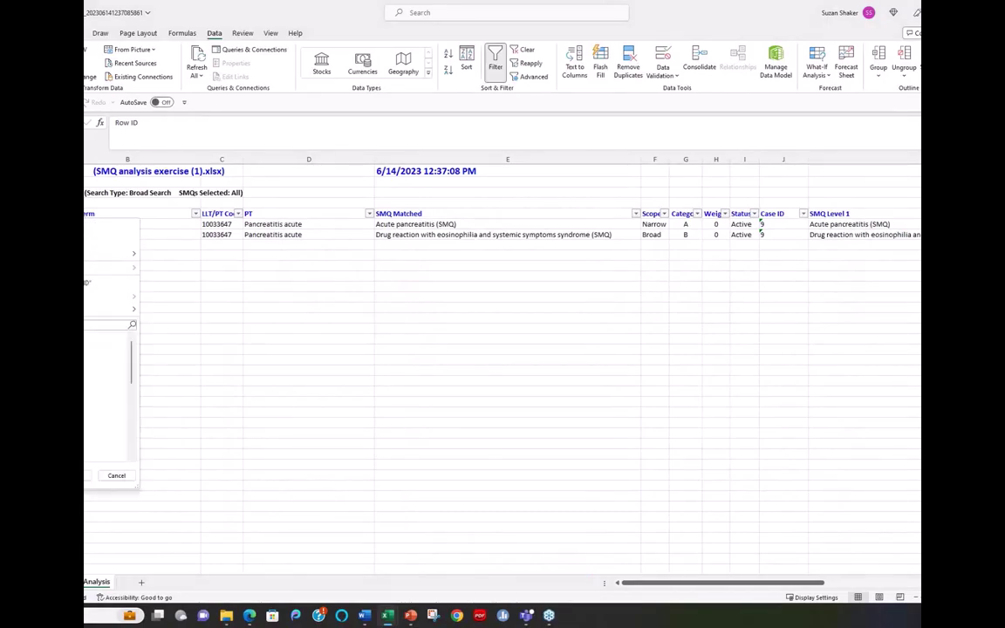
key(c)
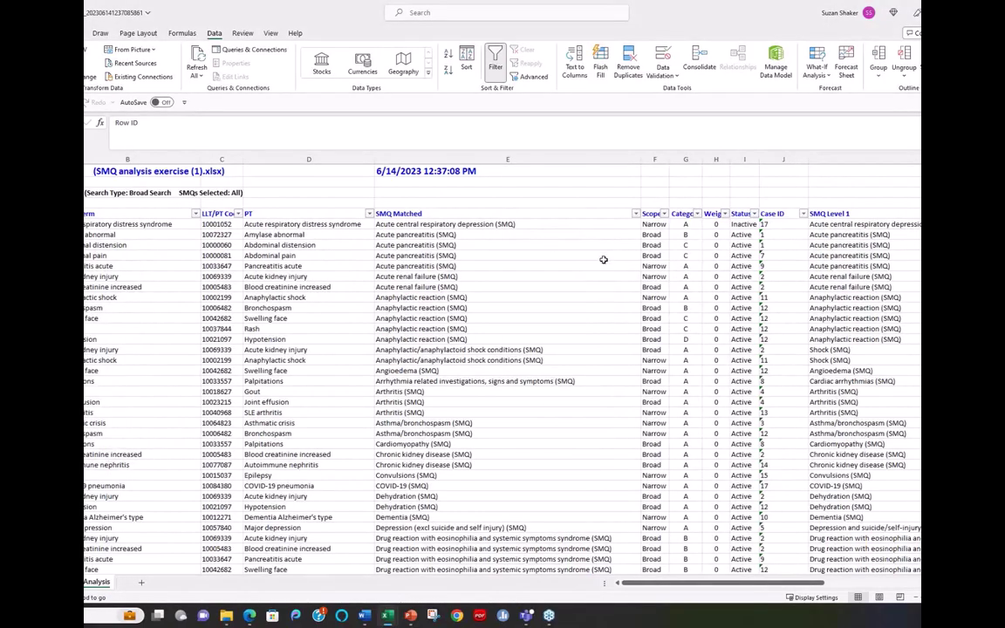
- Review the broad-search report down to its last rows, and switch to the MedDRA Browser to open SMQ Analysis
scroll(614, 263, down, 5)
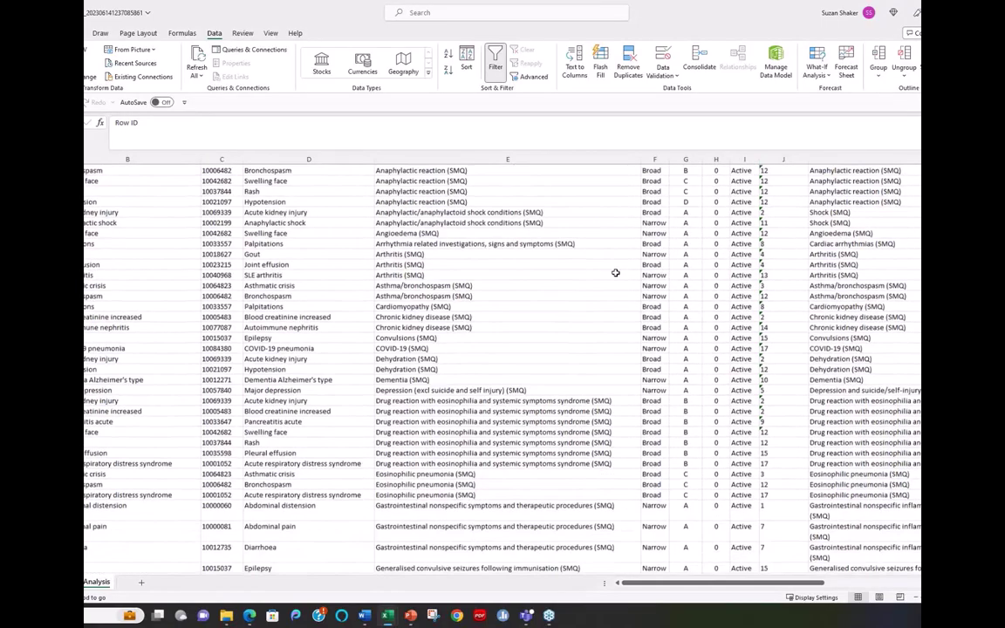
scroll(617, 273, down, 10)
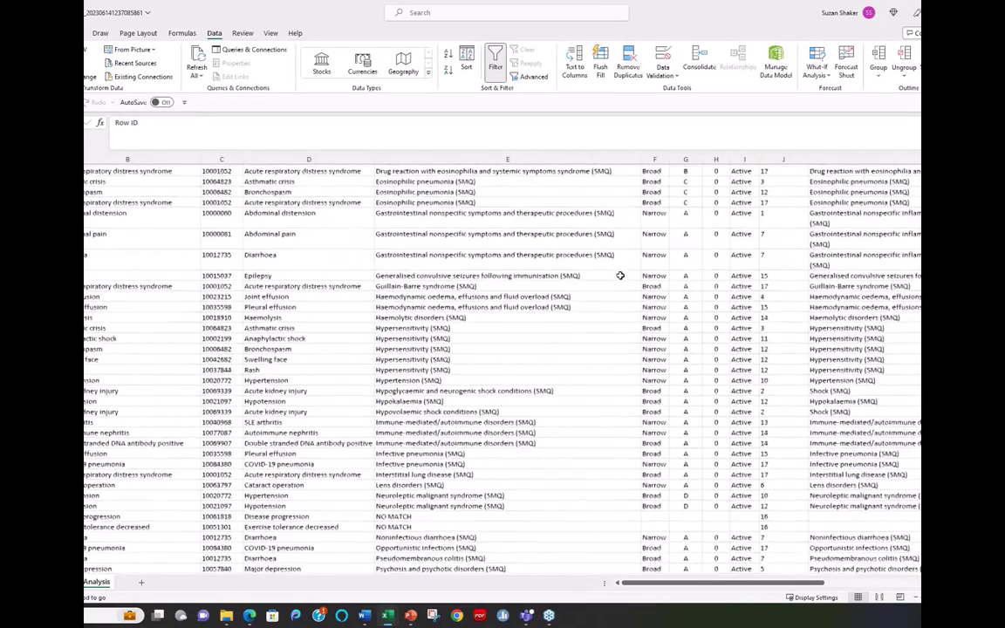
scroll(622, 276, down, 7)
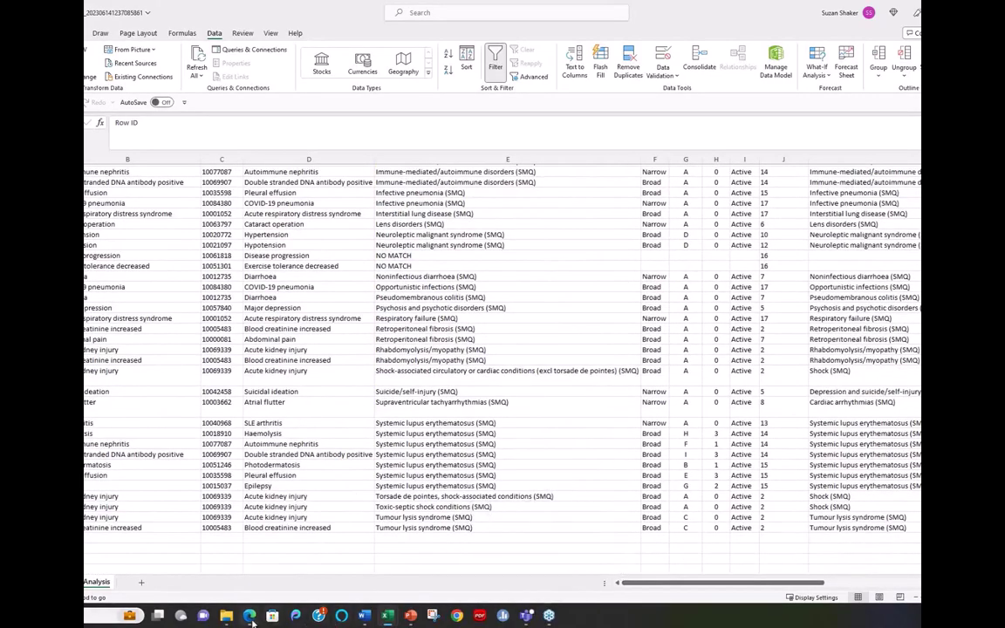
mouse_move(251, 621)
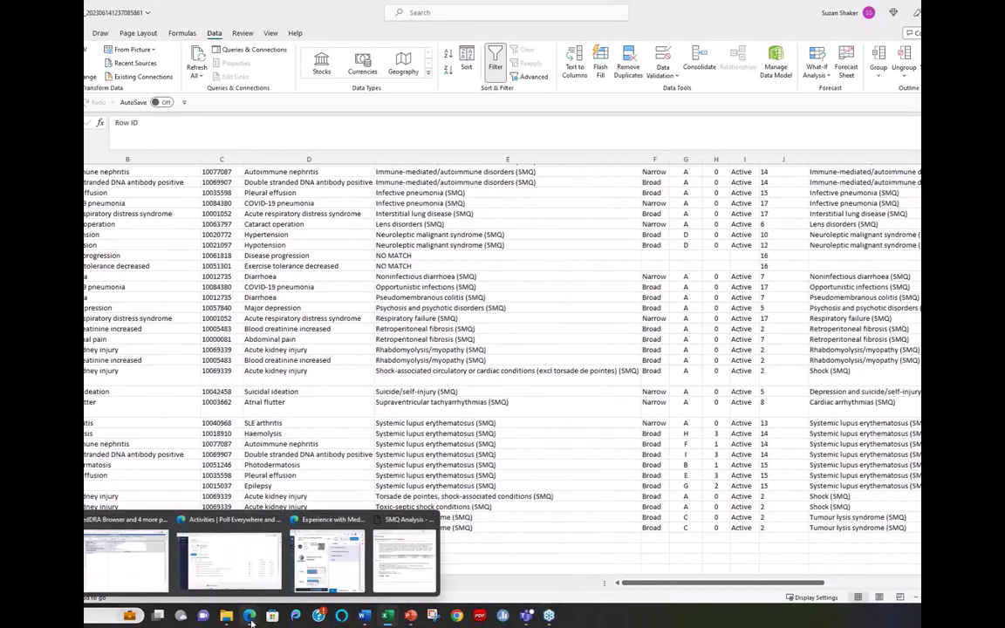
click(157, 584)
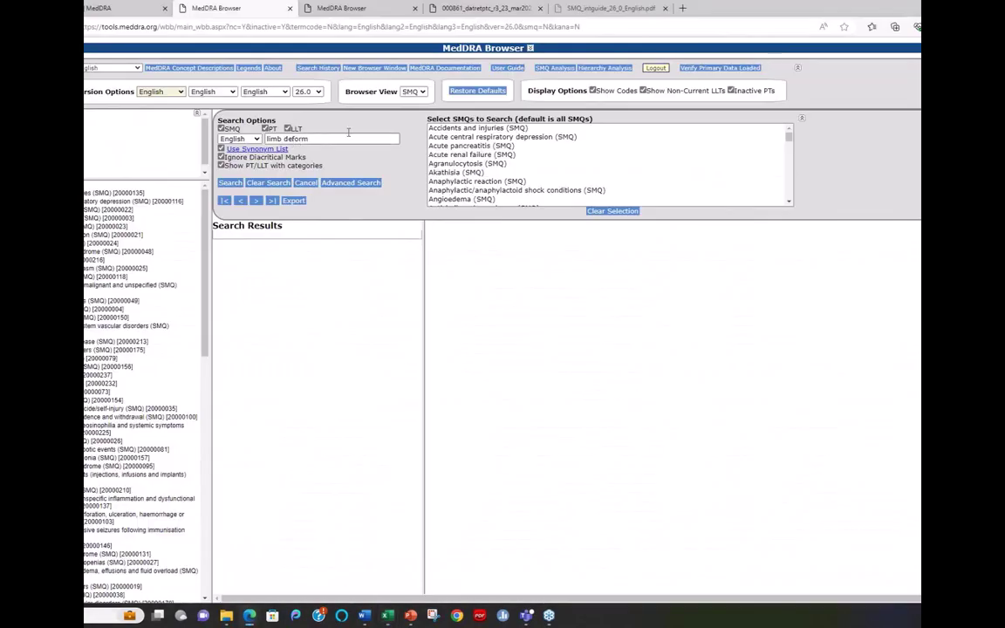
click(549, 68)
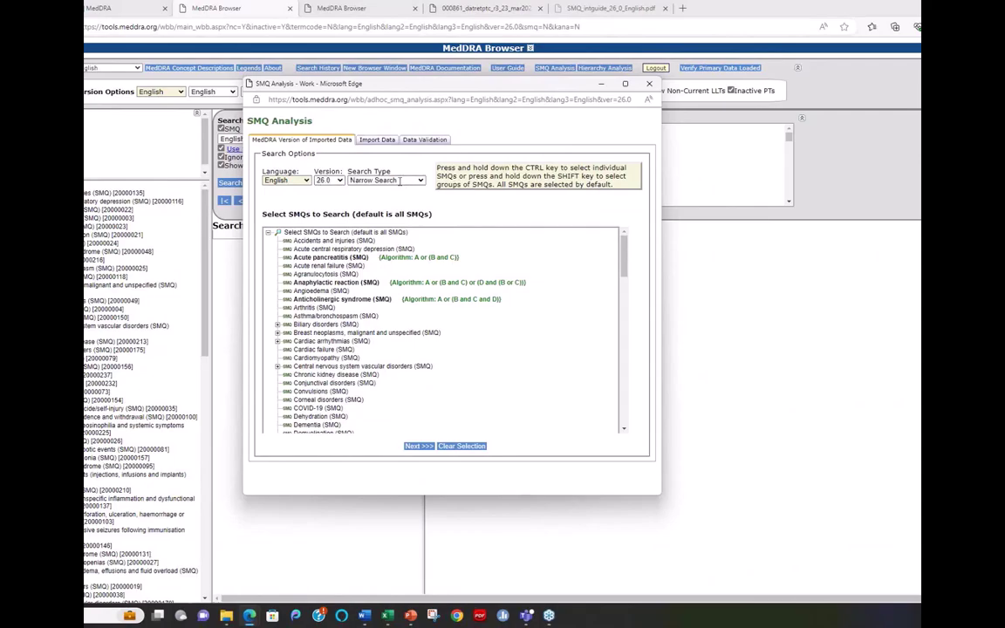
- Run a narrow search of all SMQs on SMQ analysis exercise (1).xlsx, and open the downloaded report in Excel
click(416, 446)
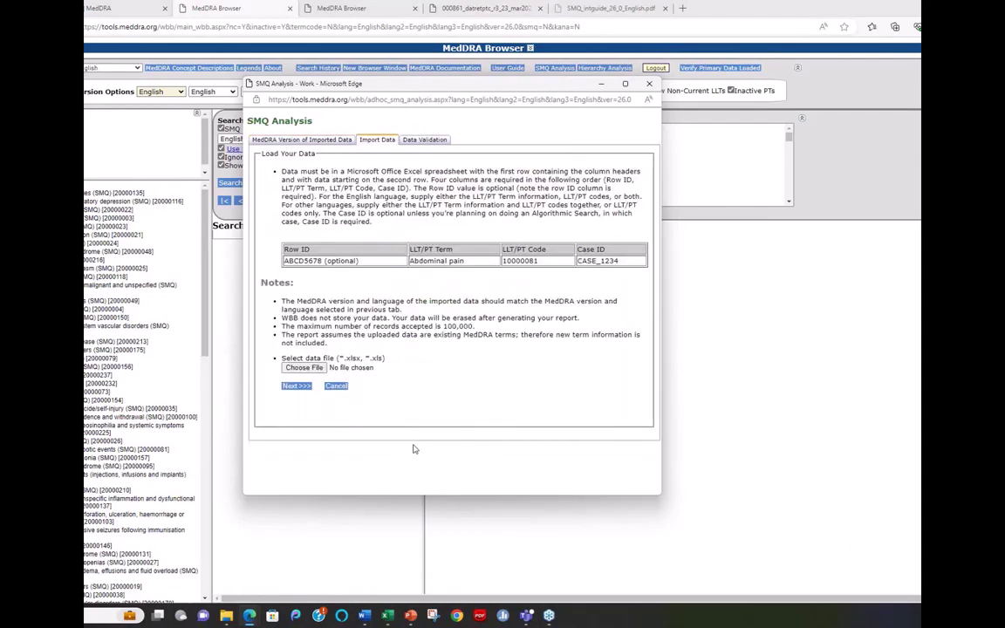
click(301, 368)
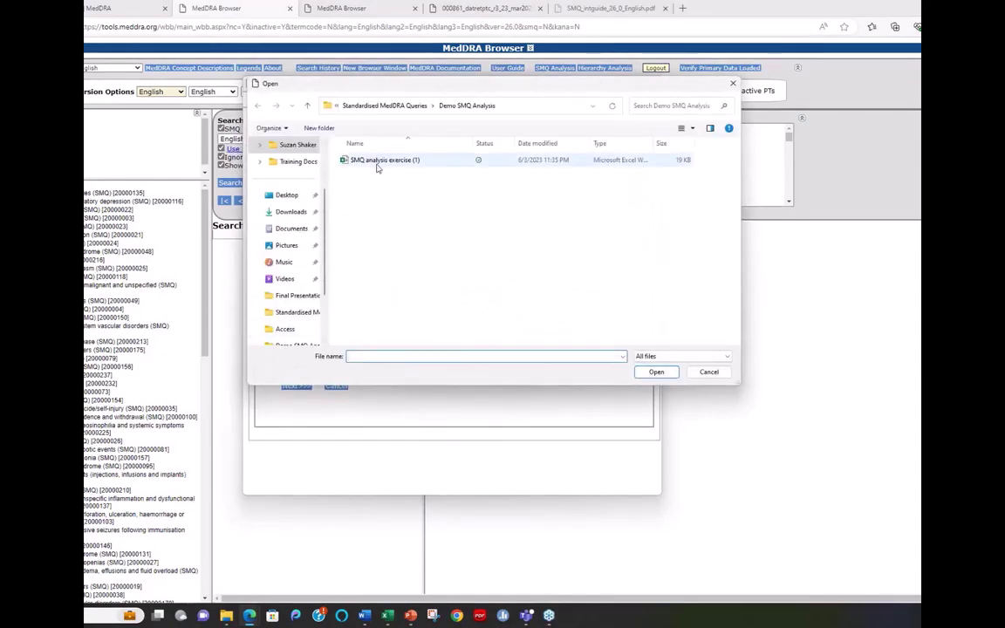
double_click(380, 160)
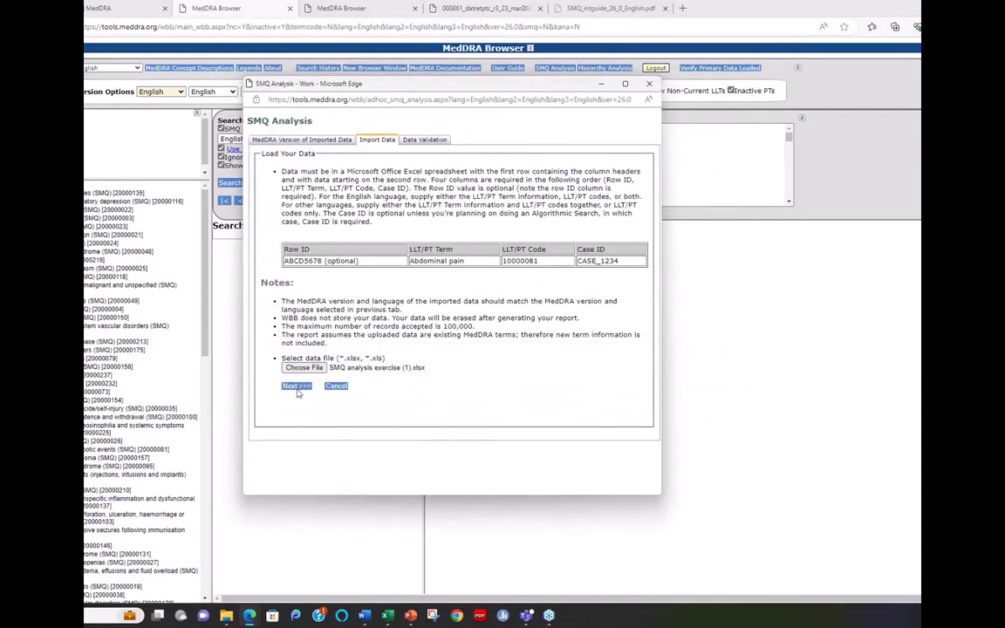
click(297, 389)
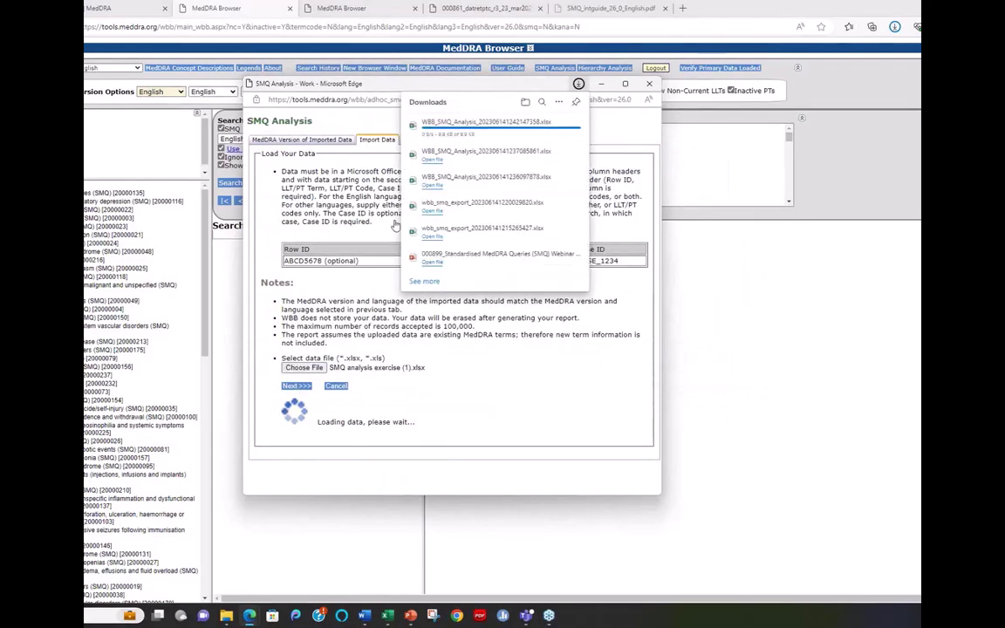
mouse_move(447, 135)
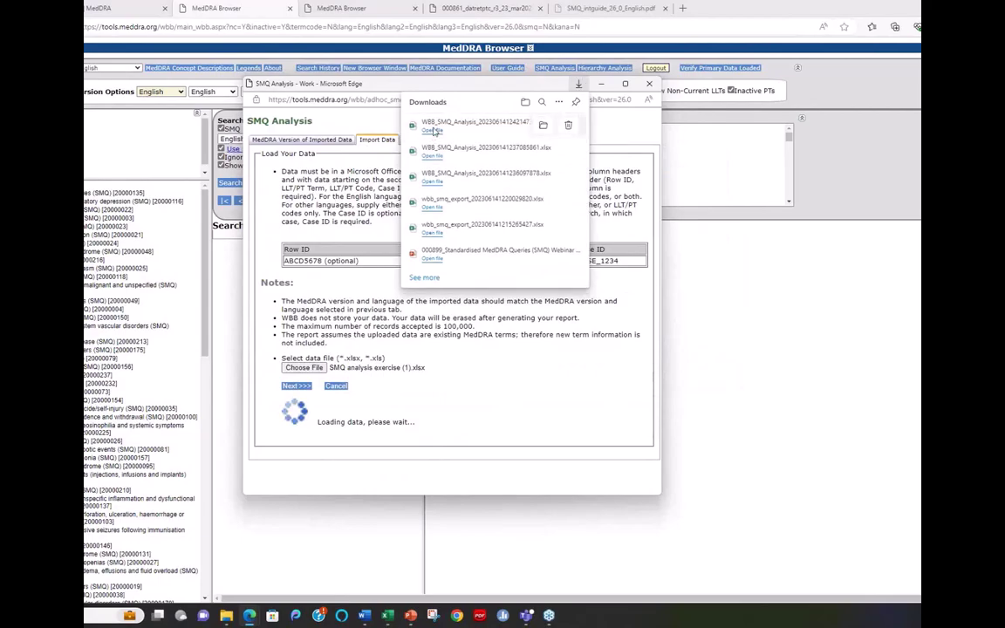
click(433, 130)
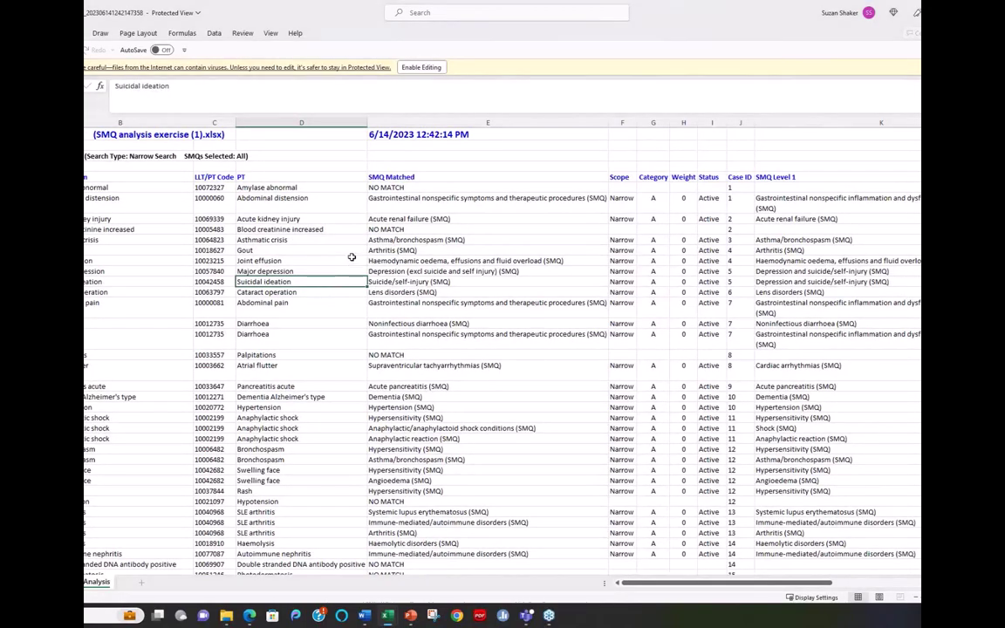
- Look through the narrow-search report, and turn on filtering for its header row starting at Row ID
scroll(352, 256, down, 6)
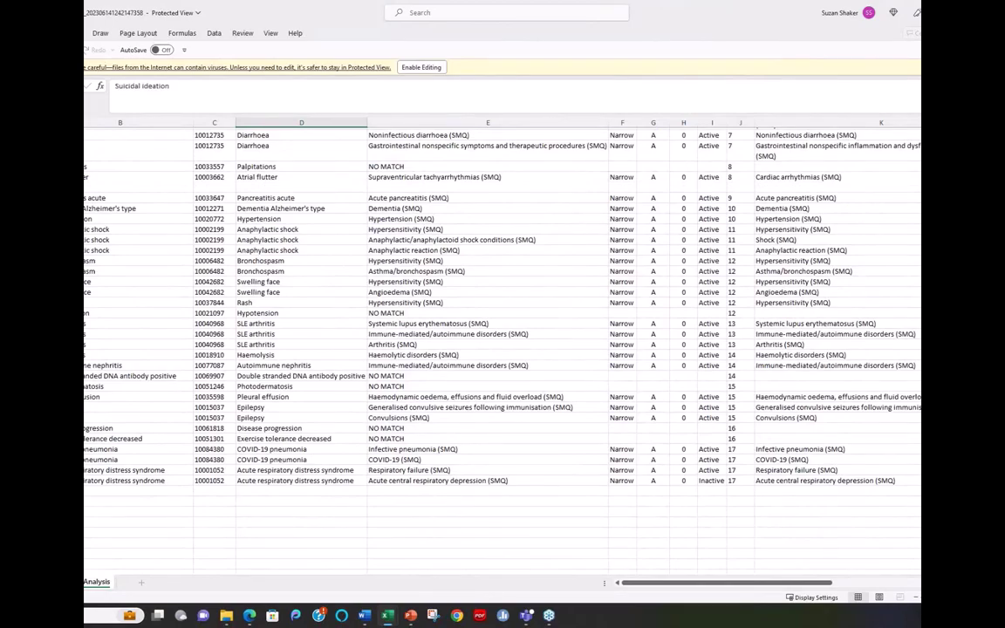
scroll(105, 454, up, 6)
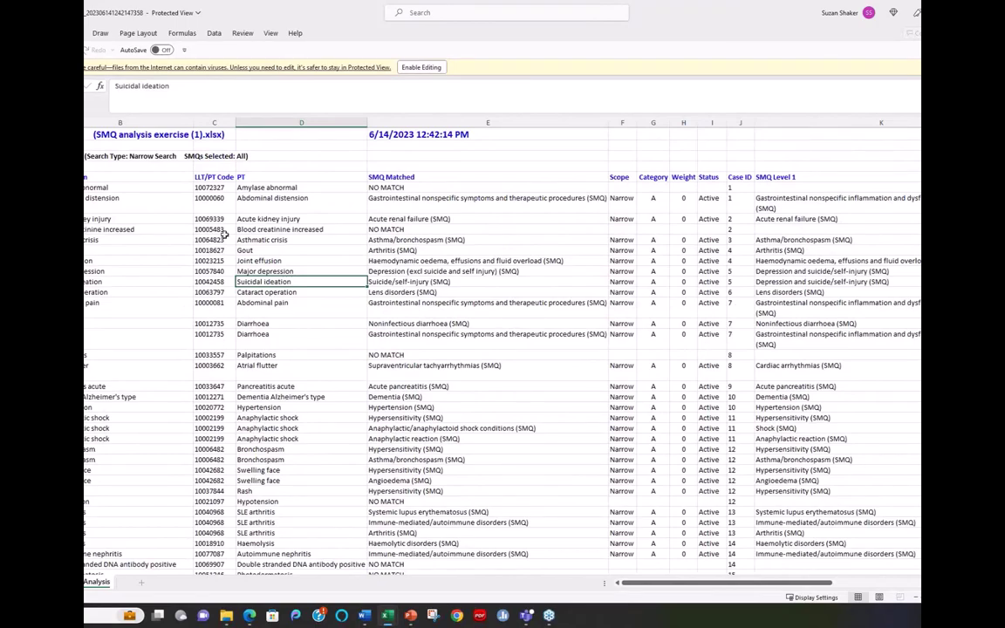
scroll(525, 296, down, 5)
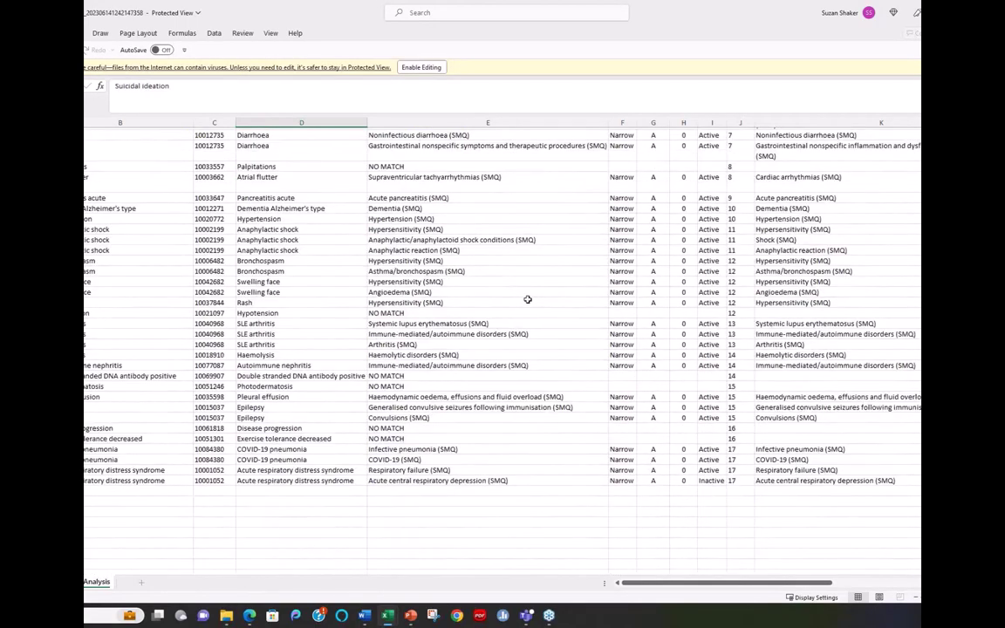
scroll(526, 298, up, 3)
scroll(528, 300, up, 3)
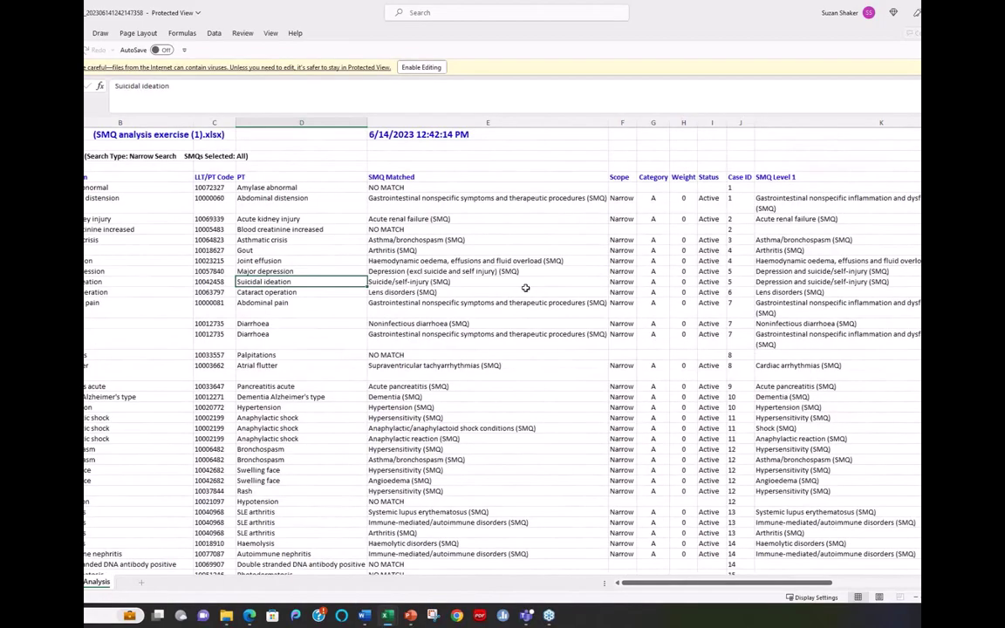
click(84, 177)
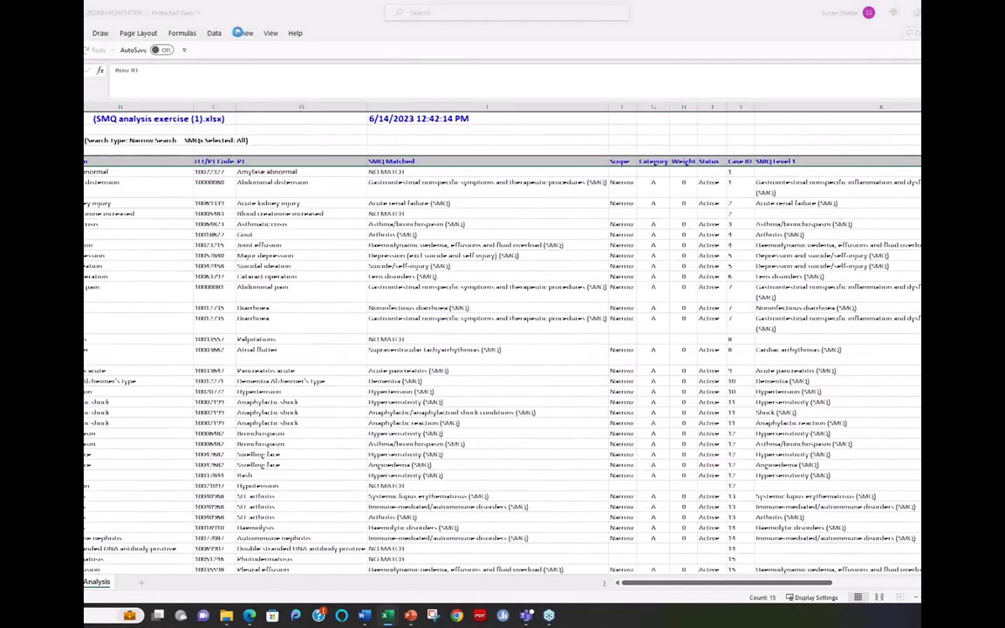
click(213, 32)
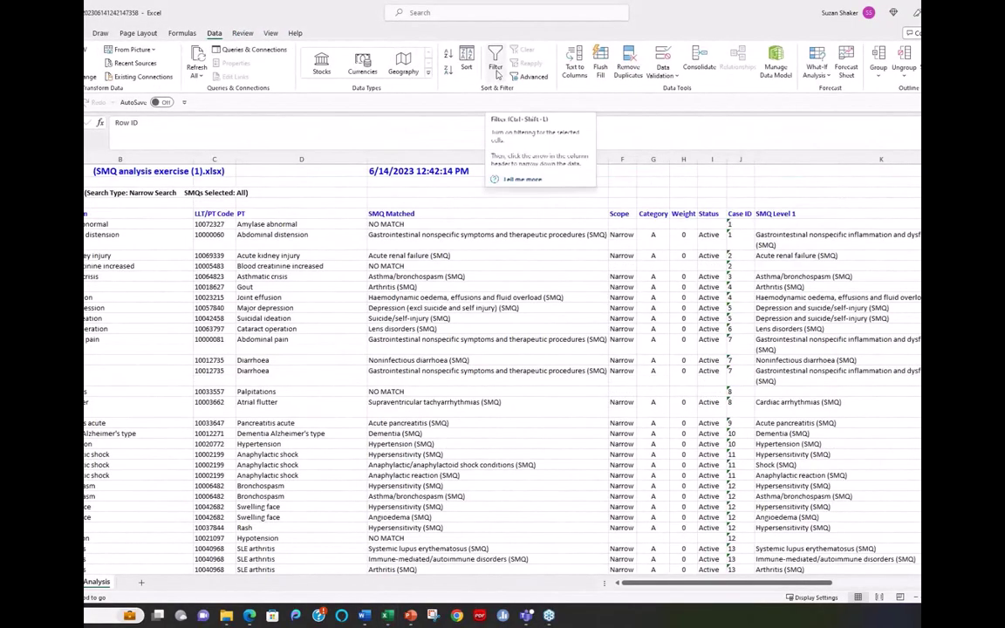
click(496, 70)
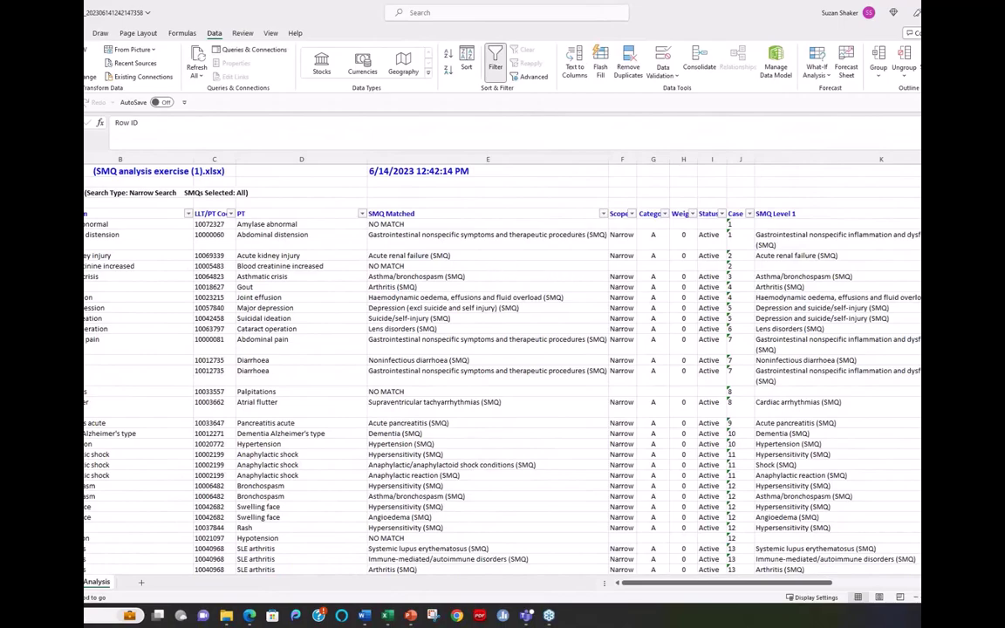
drag(87, 225, 87, 563)
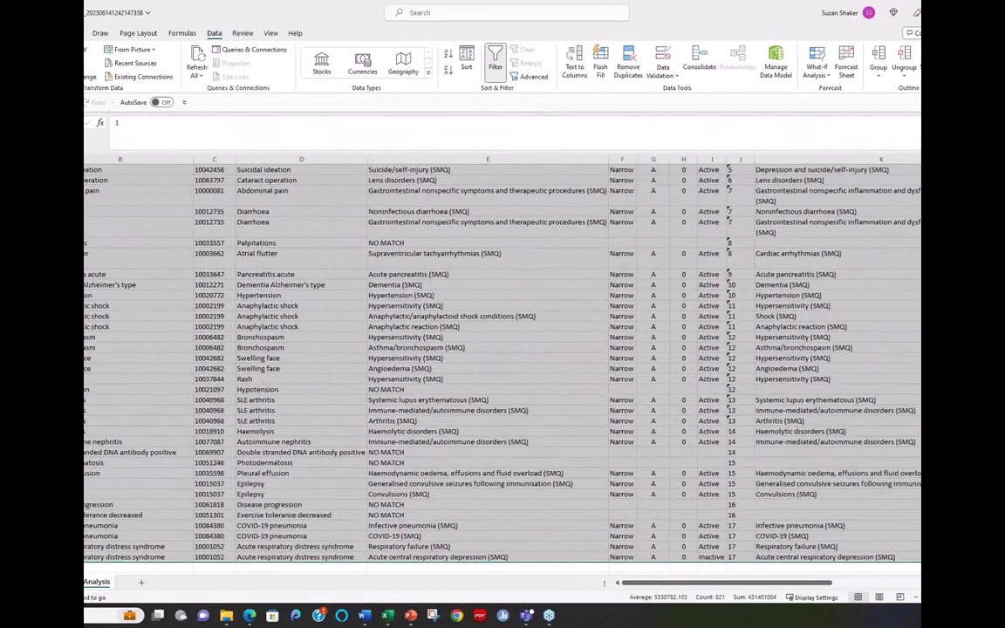
click(467, 62)
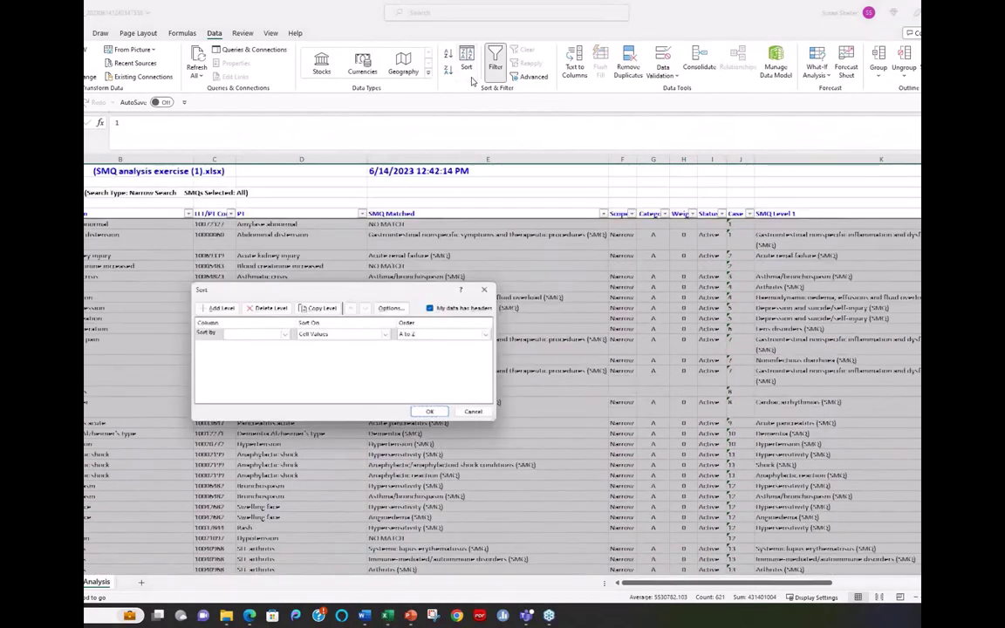
click(472, 411)
- Filter the SMQ Matched column to show only the NO MATCH rows
click(603, 214)
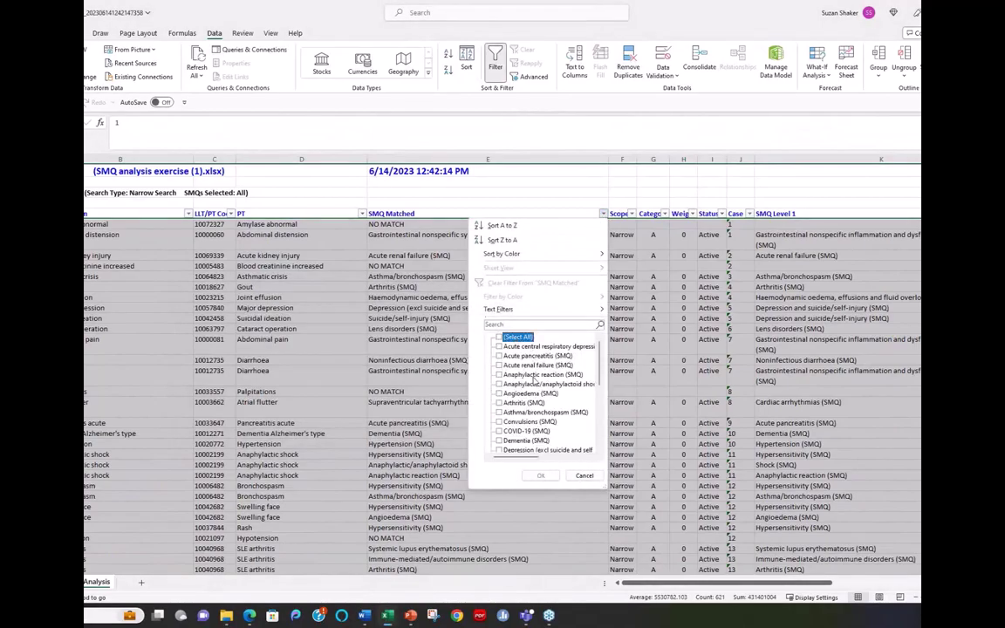
scroll(534, 378, down, 4)
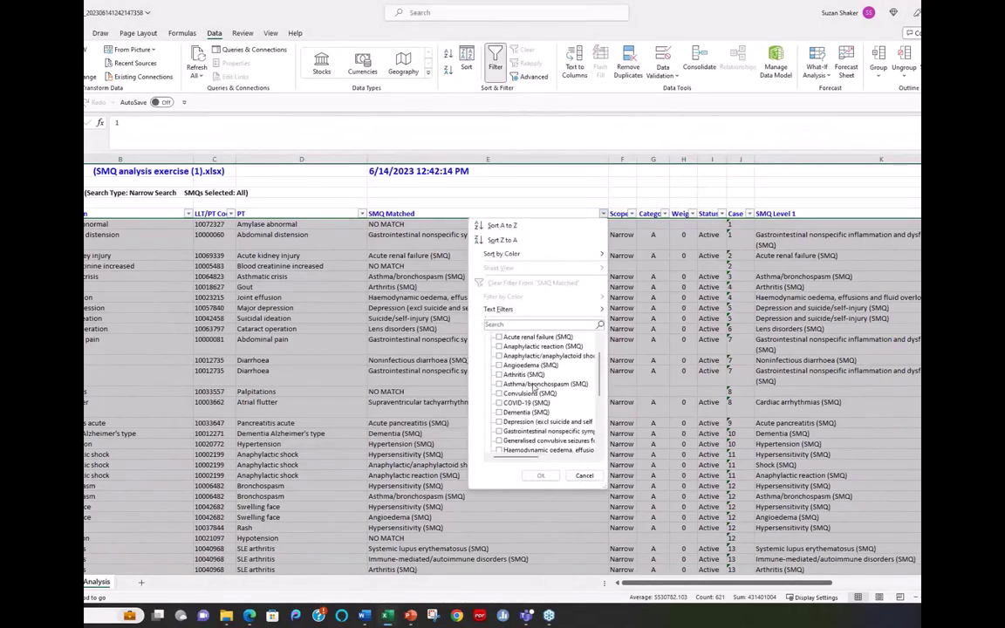
scroll(532, 392, down, 2)
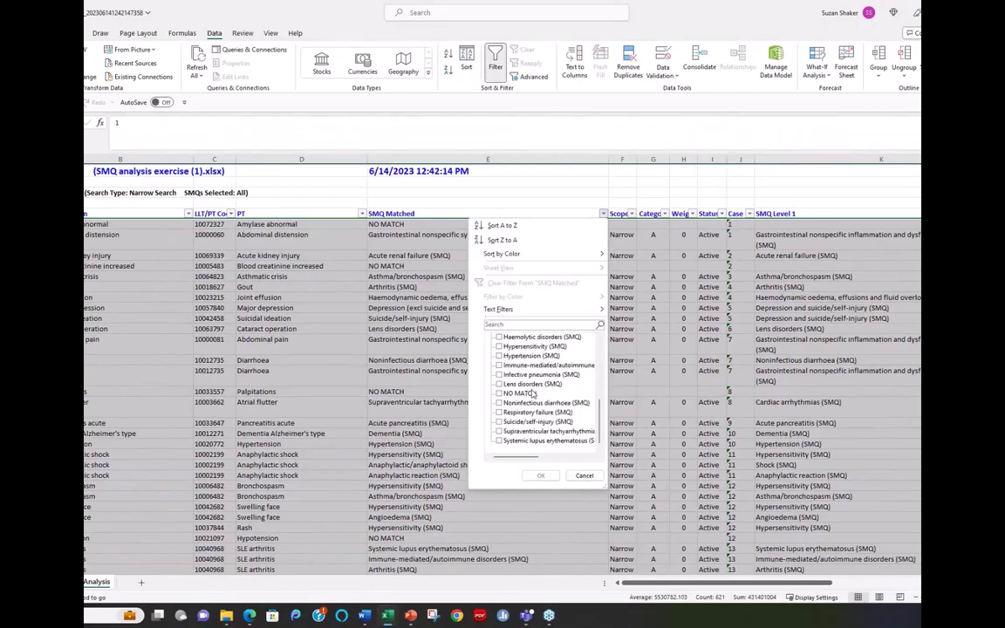
scroll(533, 393, up, 5)
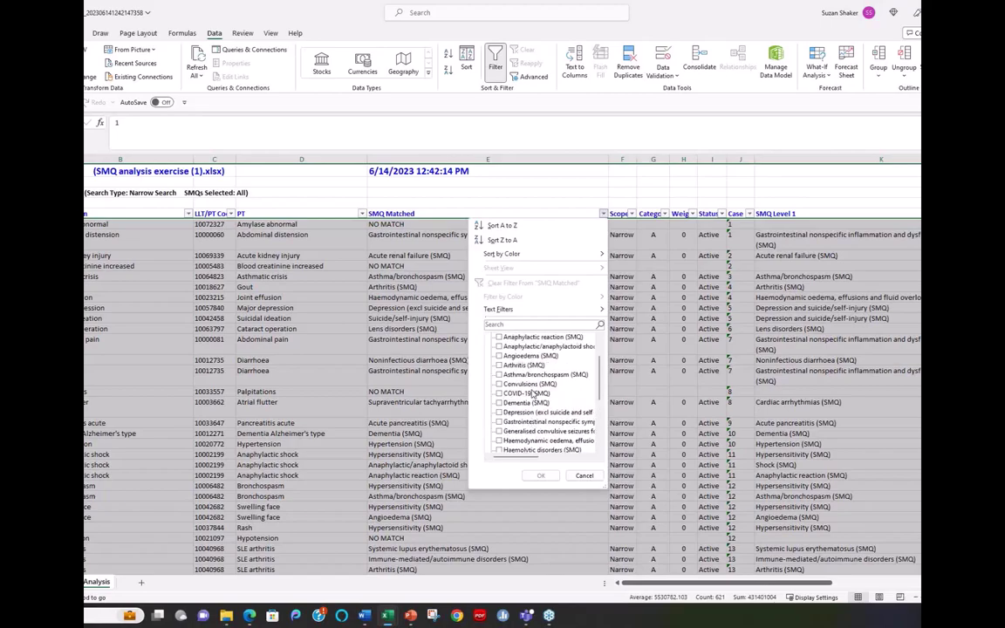
scroll(533, 393, up, 1)
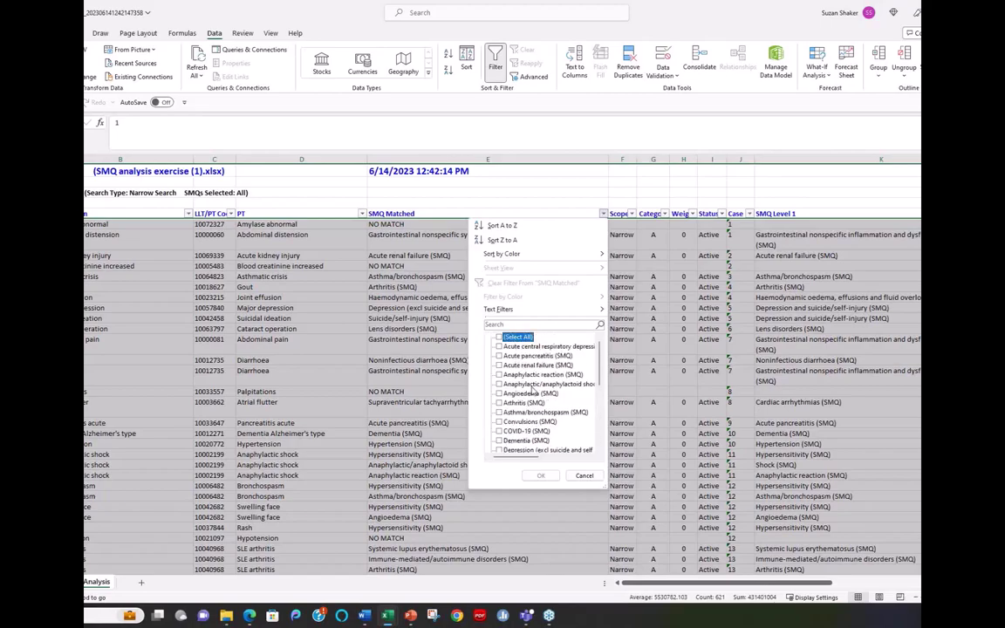
scroll(532, 393, down, 4)
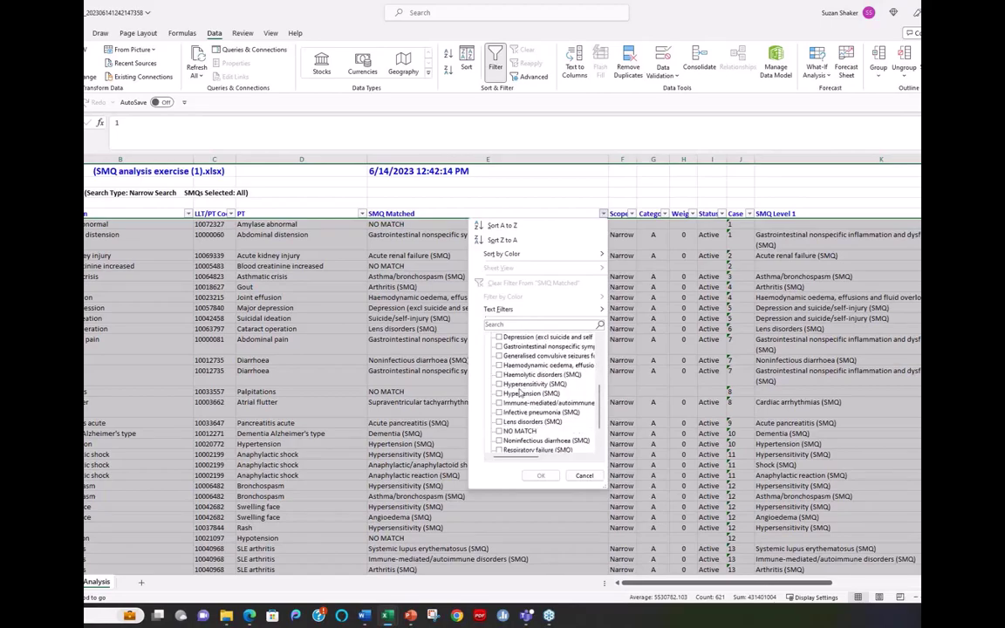
click(499, 431)
click(541, 476)
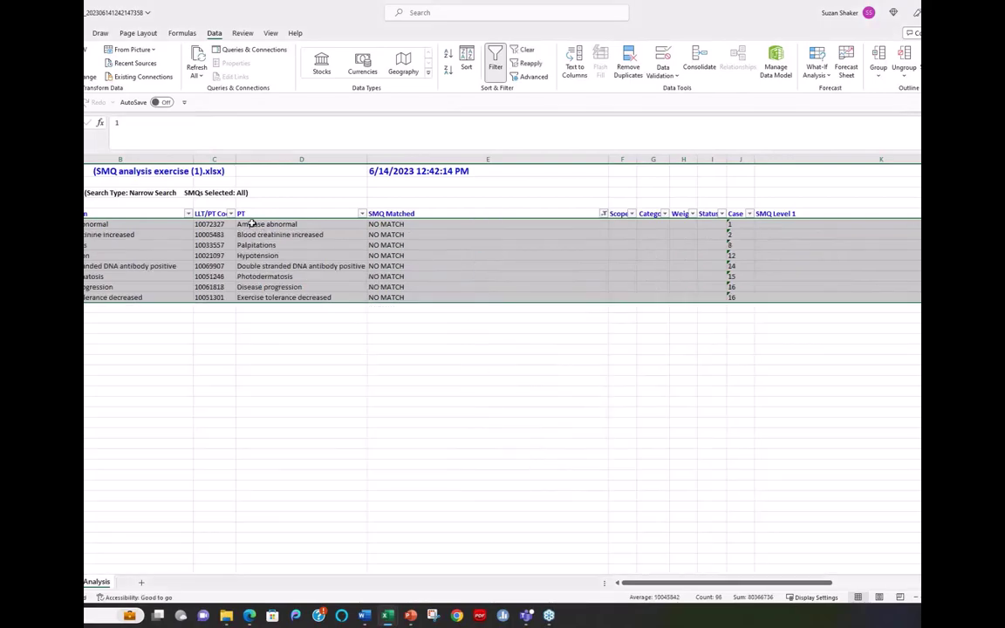
- Copy the PT names of all NO MATCH rows, and switch back to the MedDRA Browser
drag(250, 225, 262, 298)
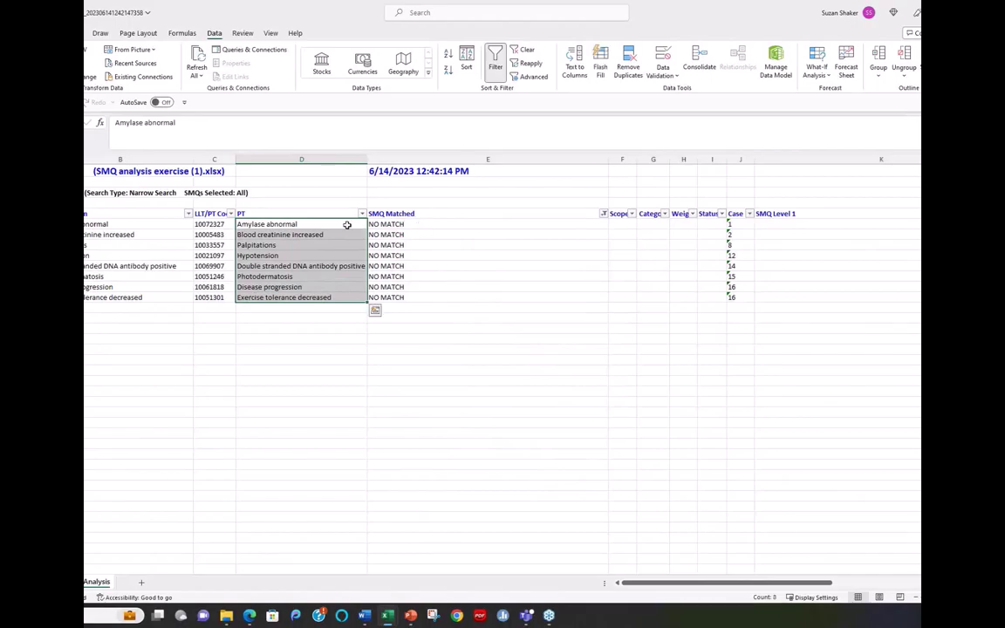
key(ctrl+c)
mouse_move(250, 616)
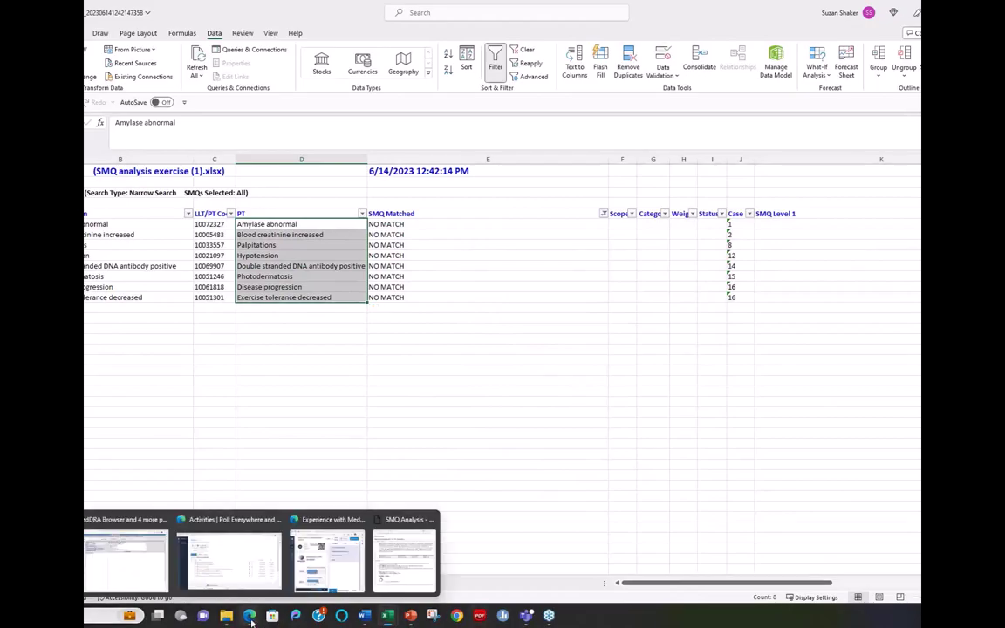
click(136, 586)
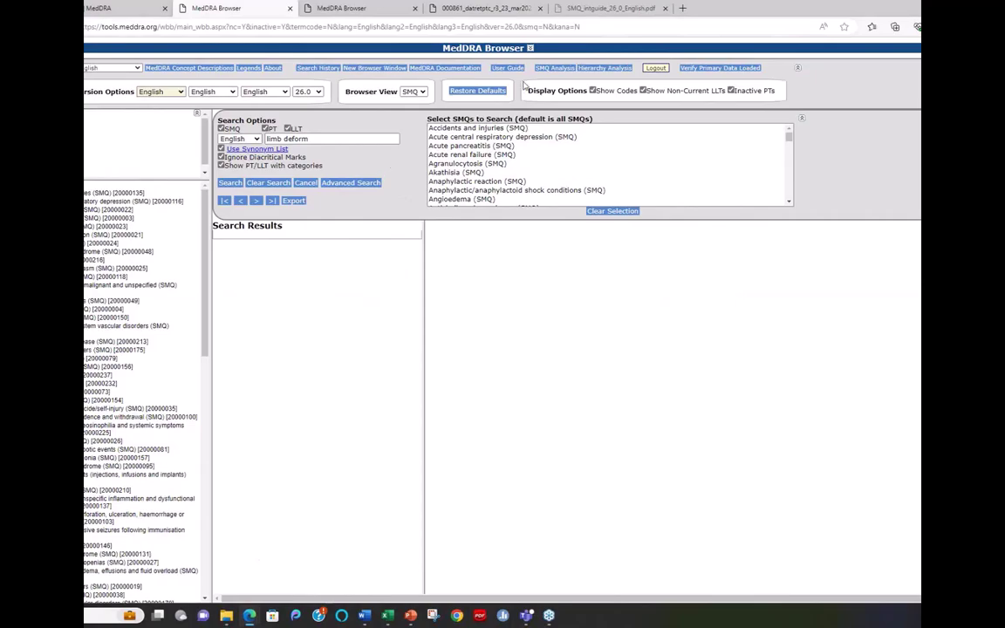
- Run an algorithmic search of all SMQs on SMQ analysis exercise (1).xlsx, and open the downloaded report in Excel
click(557, 69)
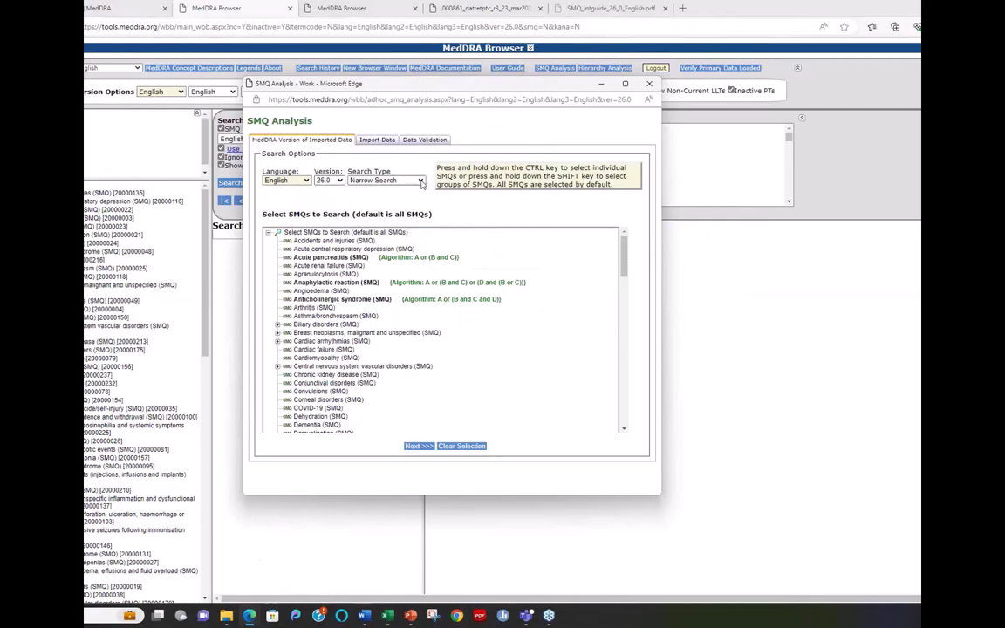
click(420, 181)
click(376, 210)
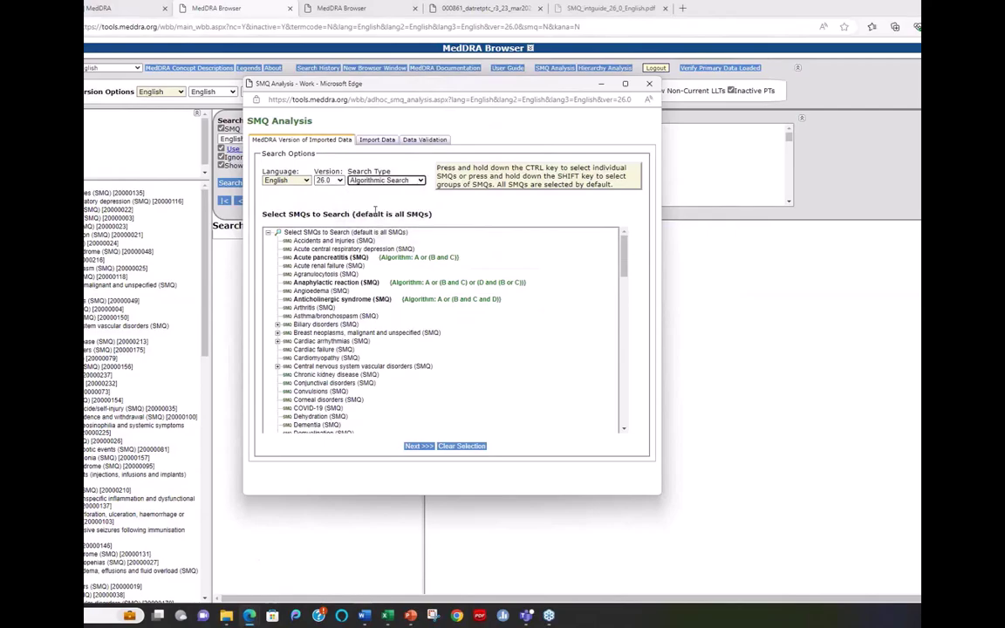
click(377, 140)
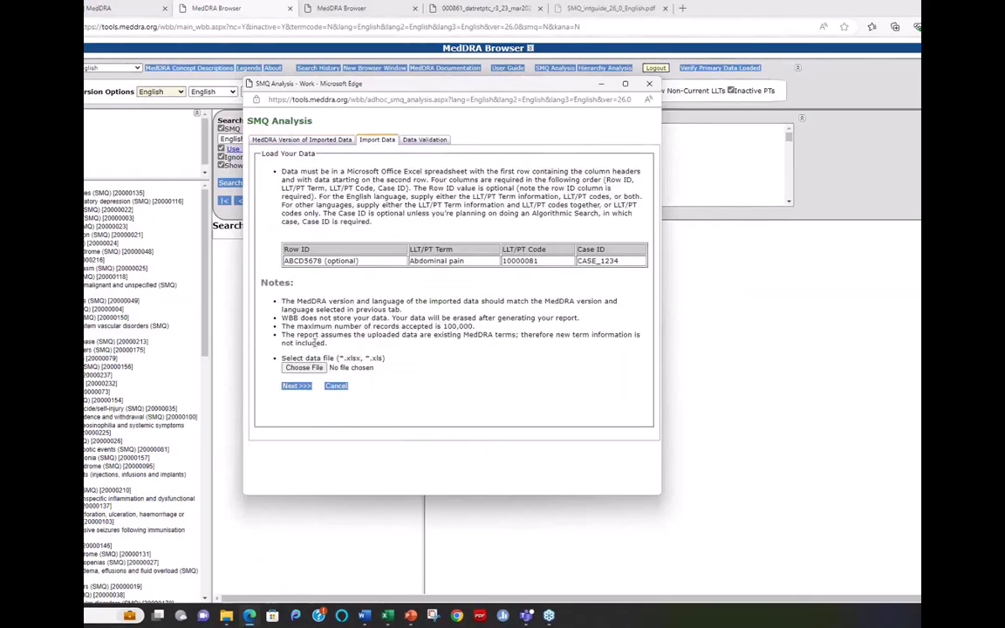
click(308, 367)
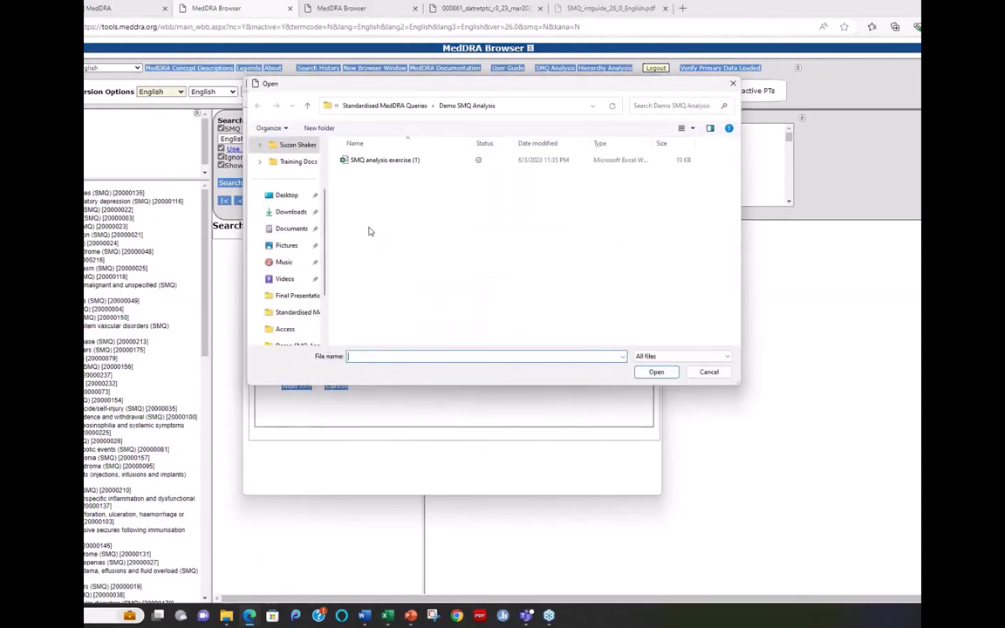
double_click(381, 164)
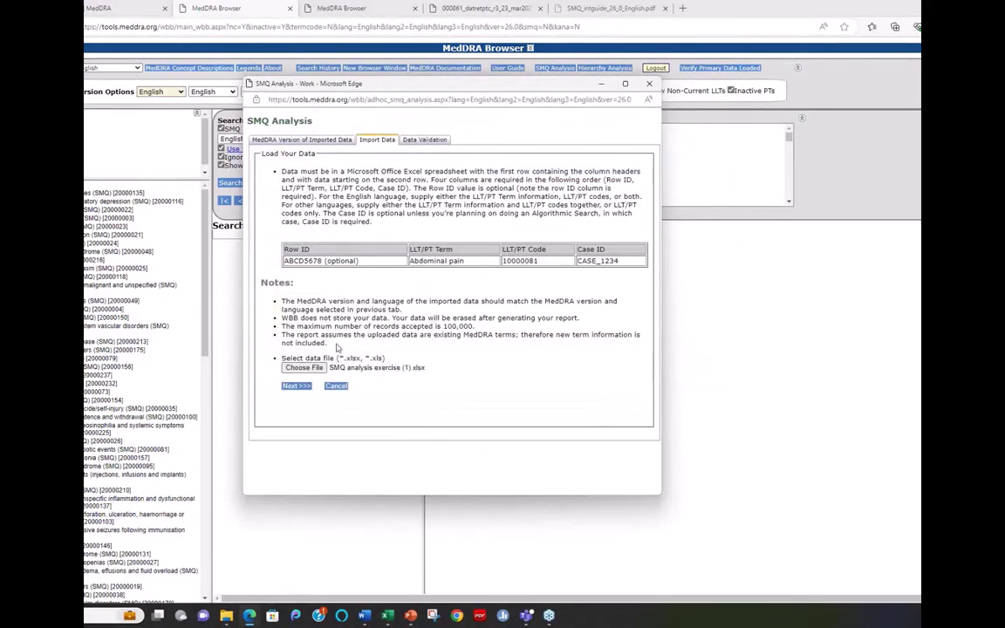
click(294, 386)
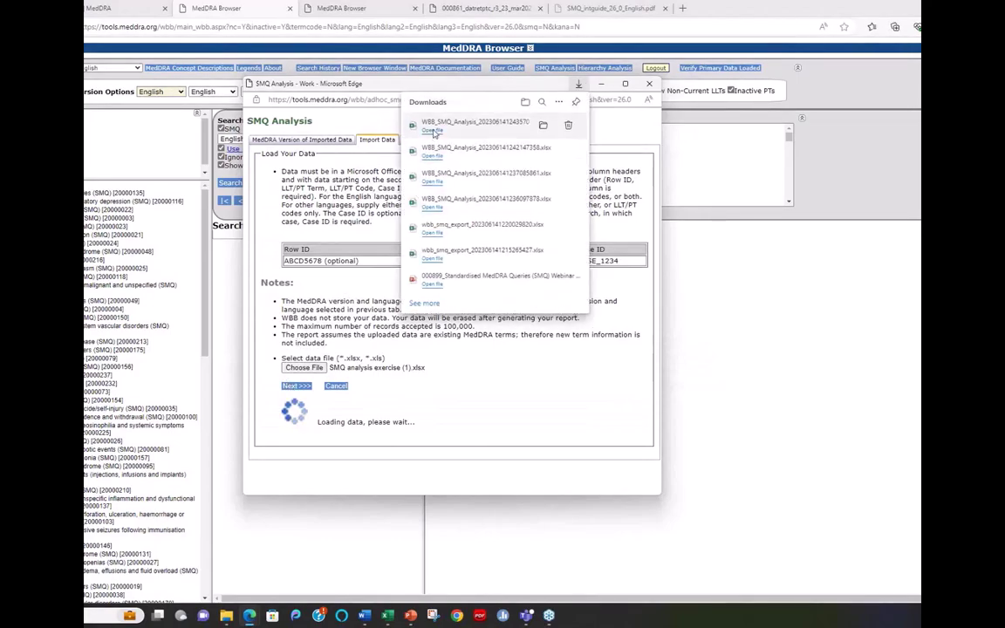
click(433, 146)
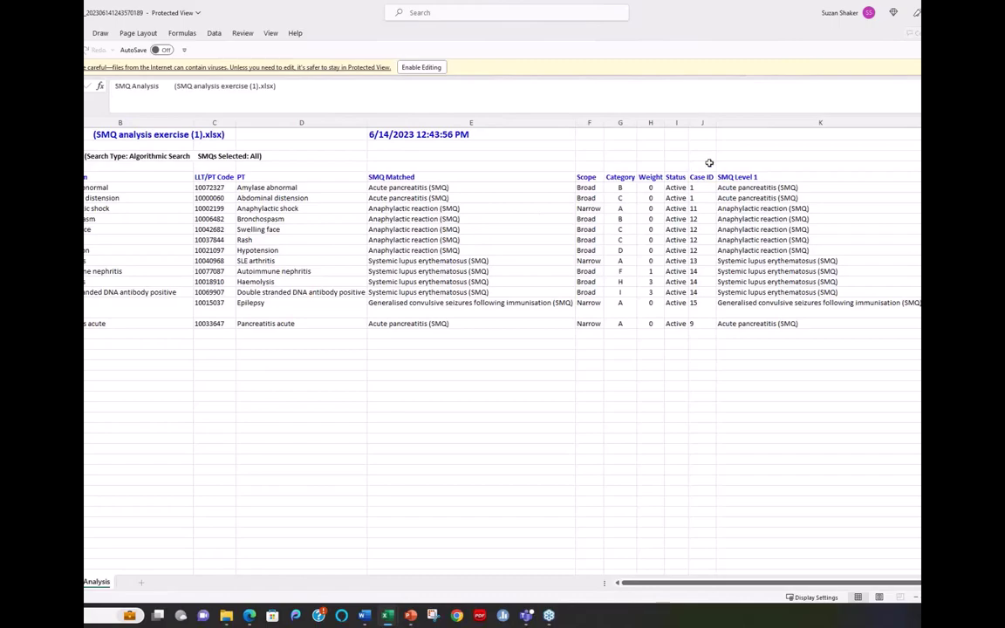
- Widen the Case ID column, and examine the PTs and categories of case 1's Acute pancreatitis (SMQ) rows
drag(716, 123, 752, 124)
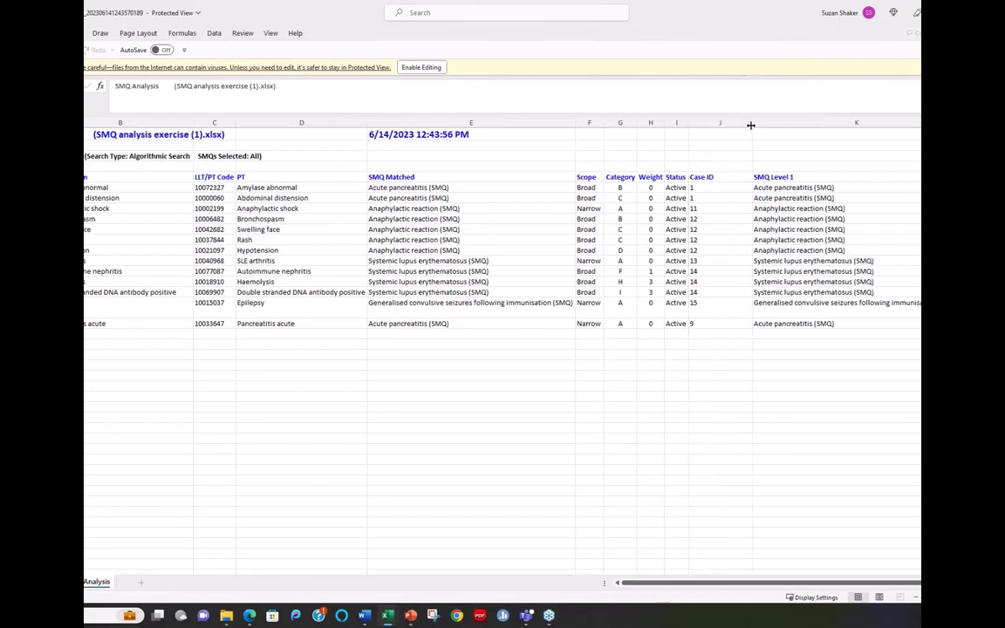
click(696, 188)
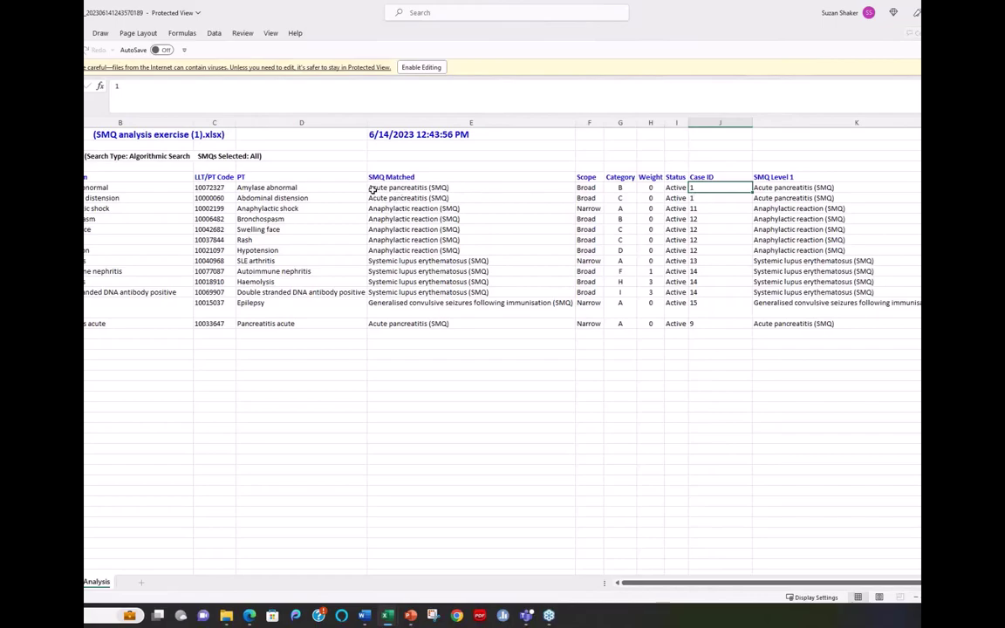
click(252, 199)
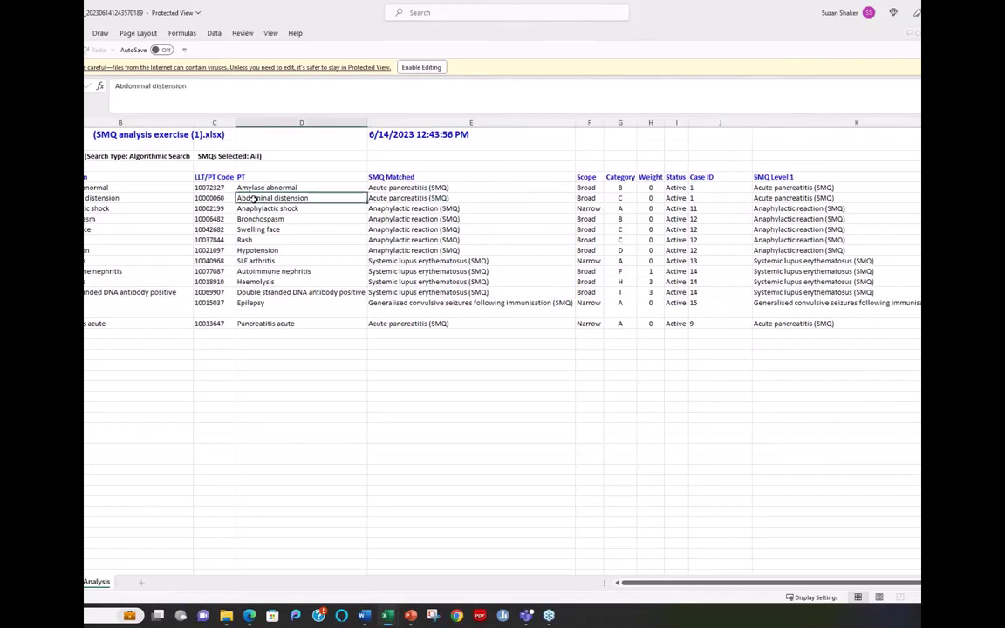
click(622, 198)
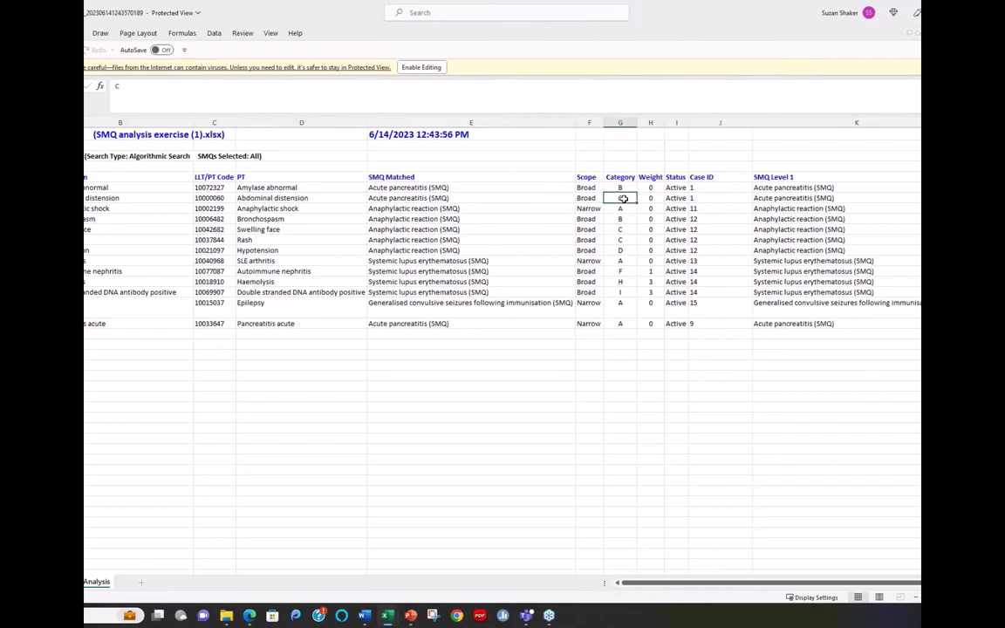
click(287, 188)
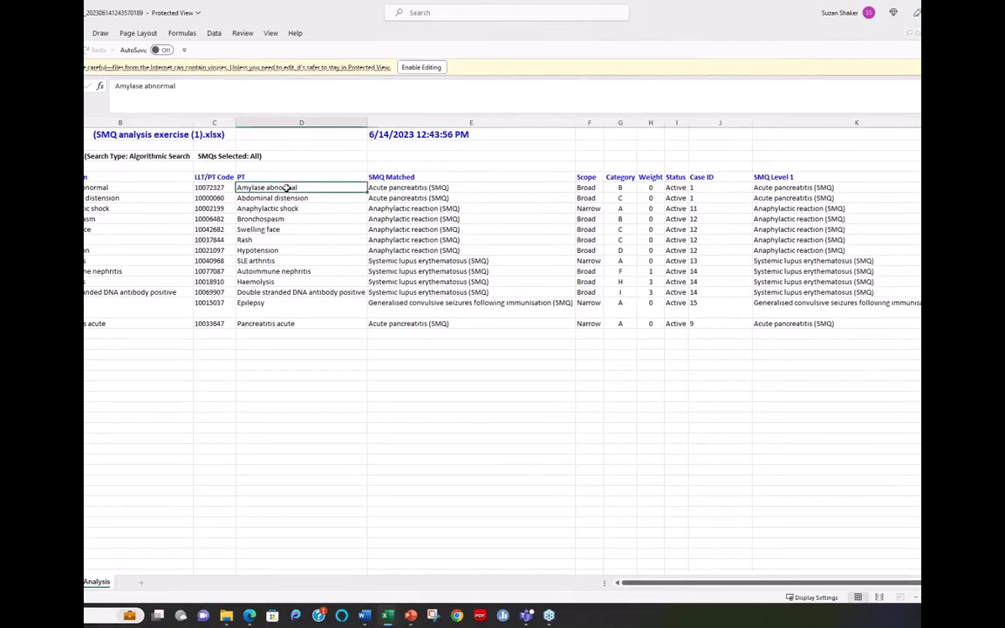
click(621, 187)
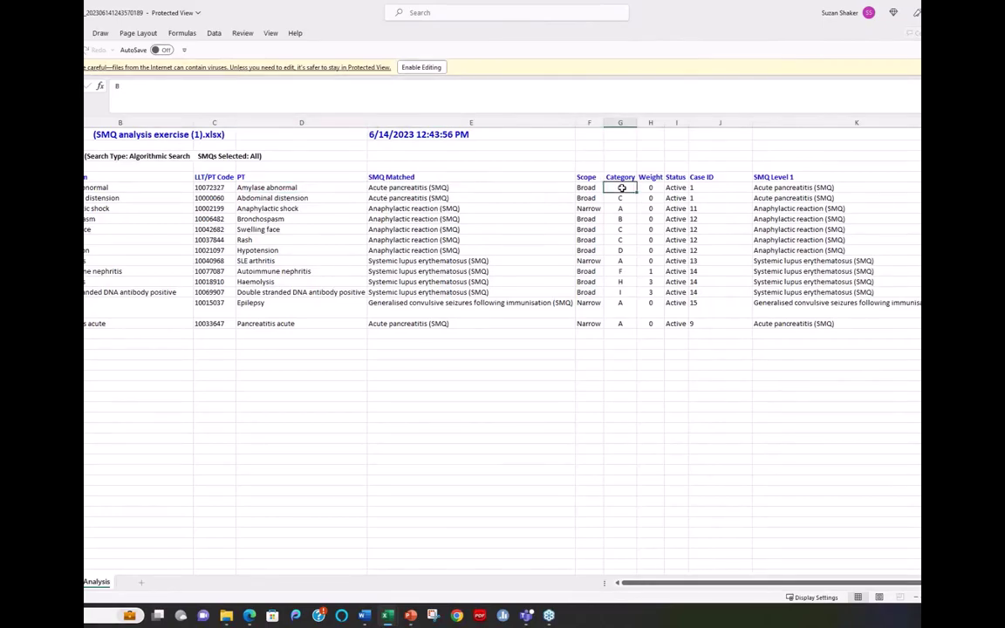
drag(270, 188, 768, 196)
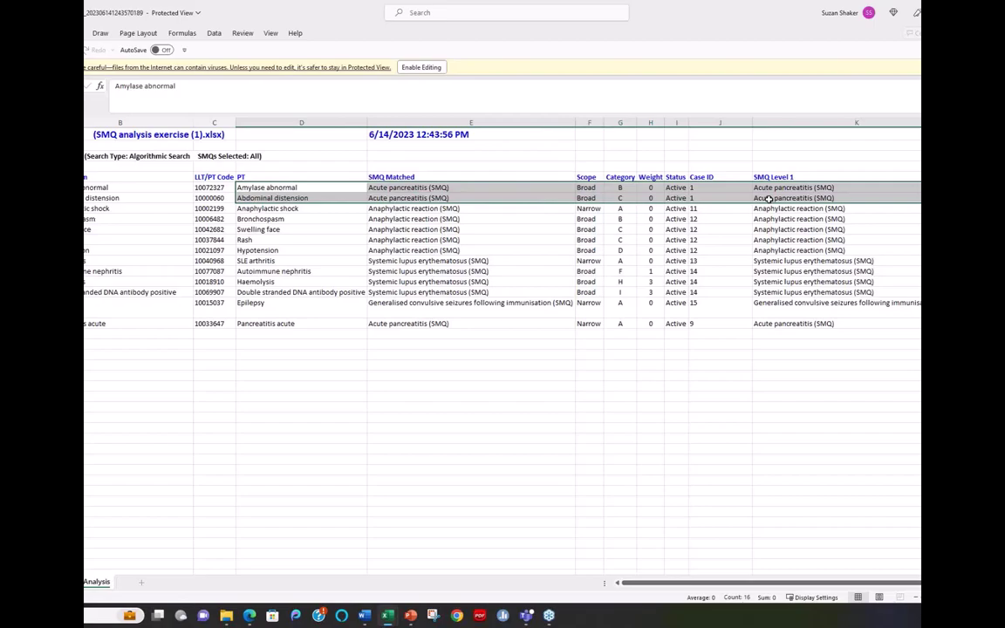
- Examine the PTs, scope and matched SMQ of the Anaphylactic reaction (SMQ) rows for cases 11 and 12
click(704, 209)
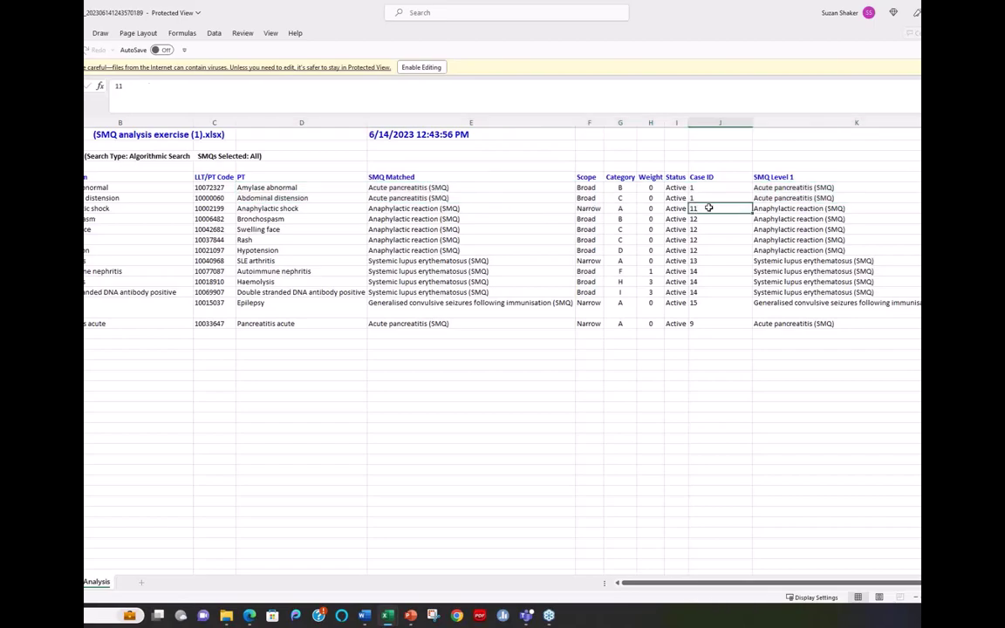
click(400, 209)
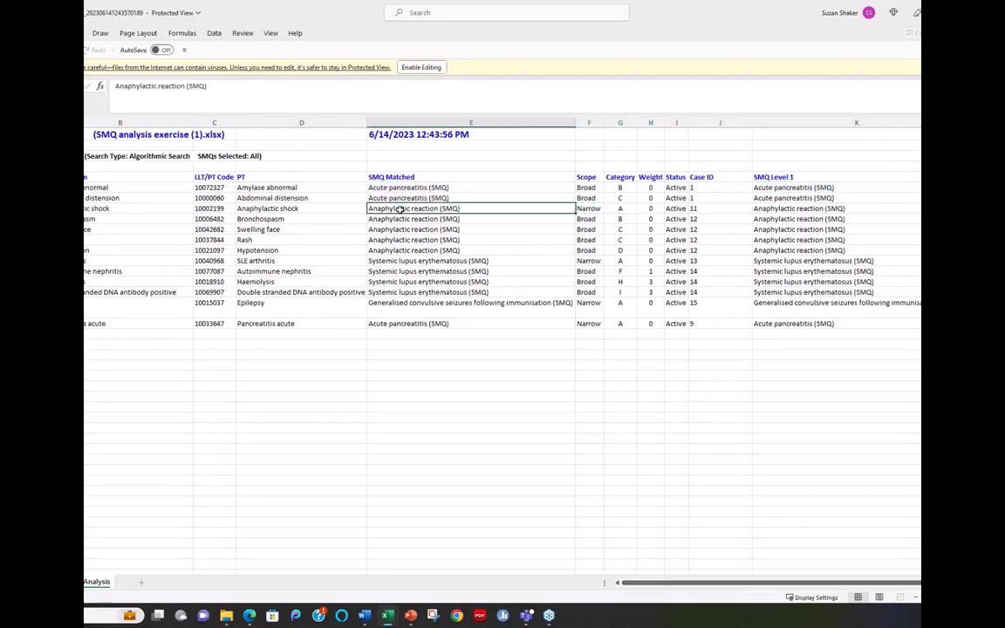
click(591, 209)
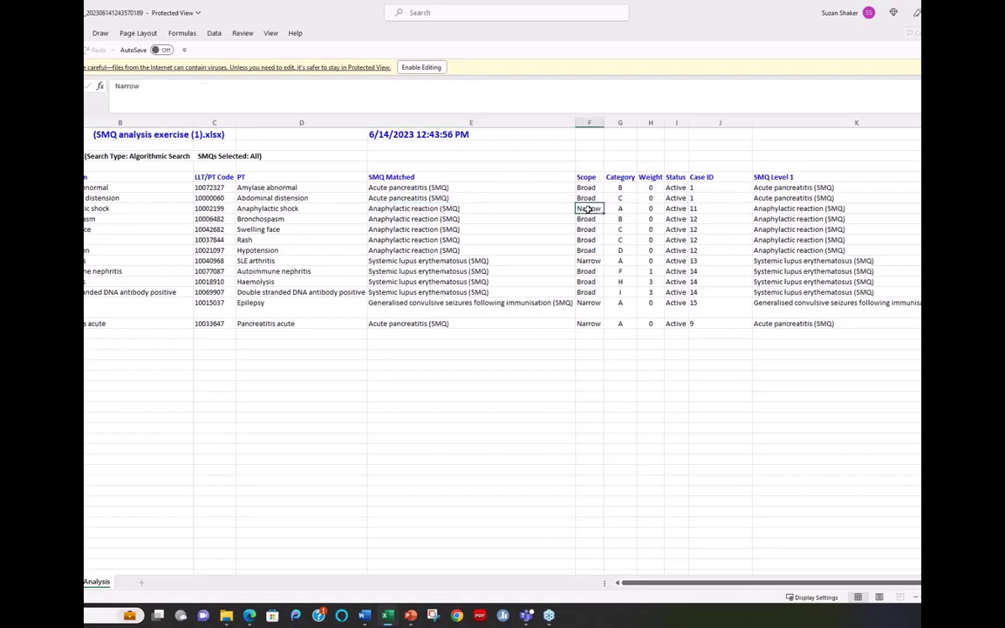
click(297, 208)
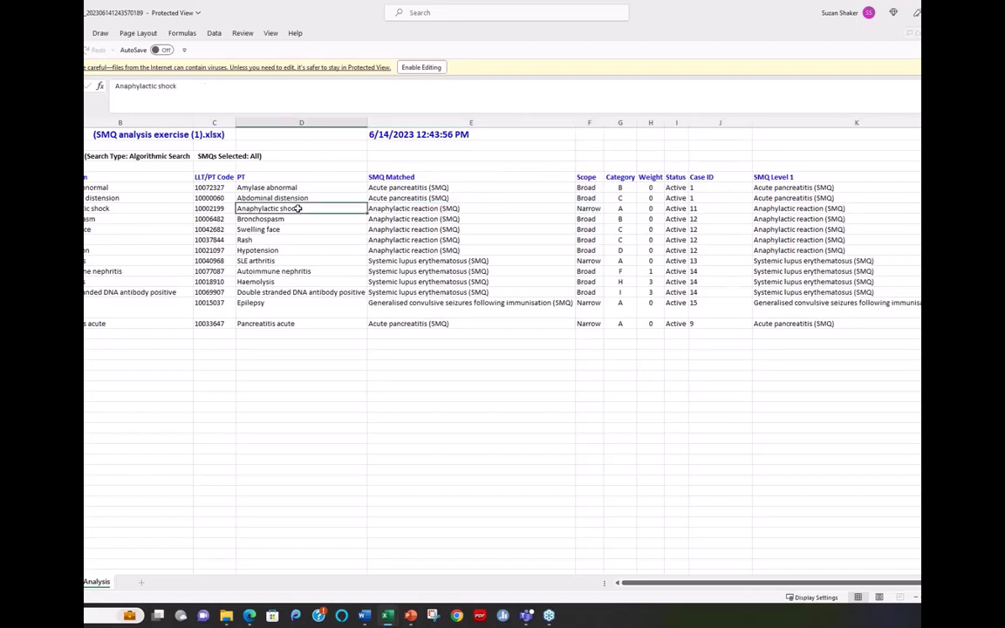
click(589, 210)
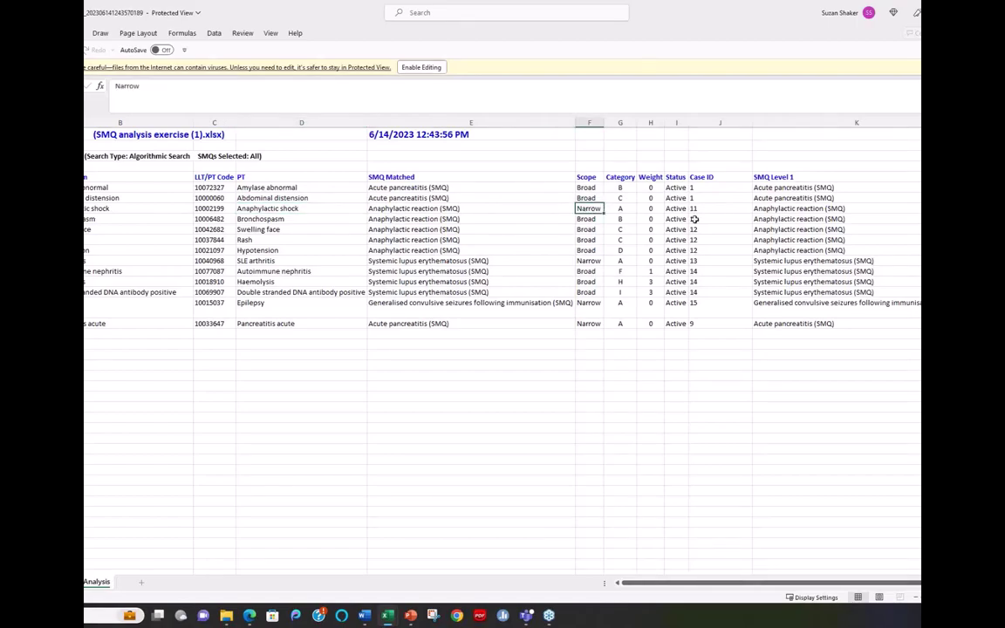
drag(695, 219, 699, 251)
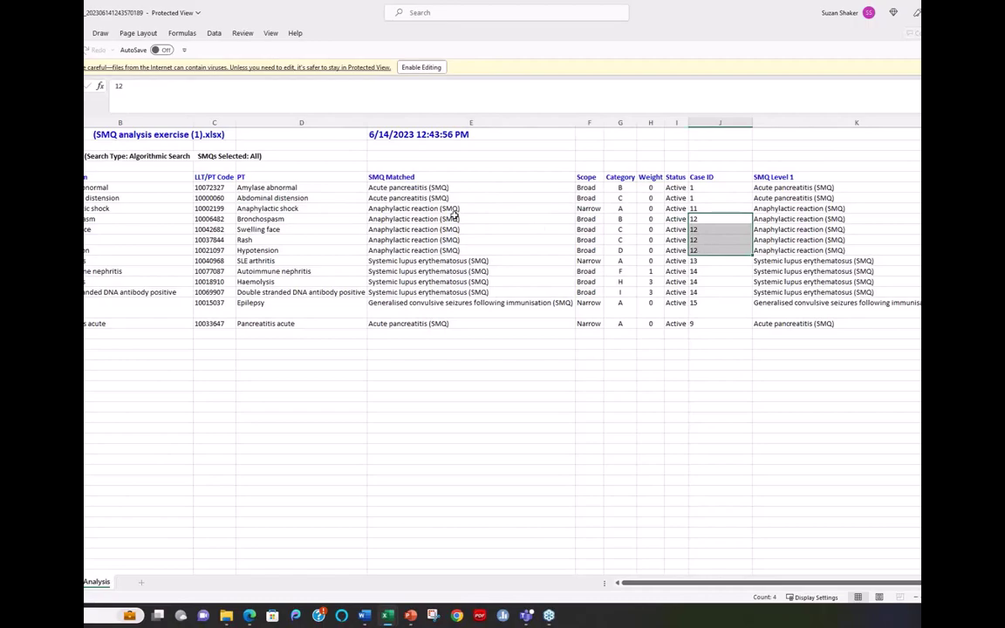
drag(252, 218, 704, 249)
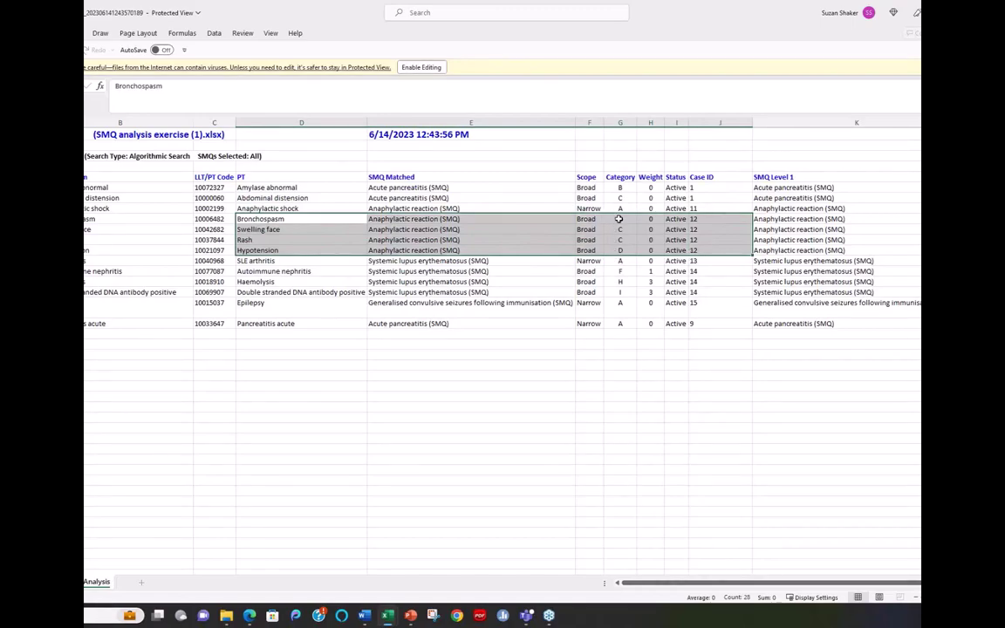